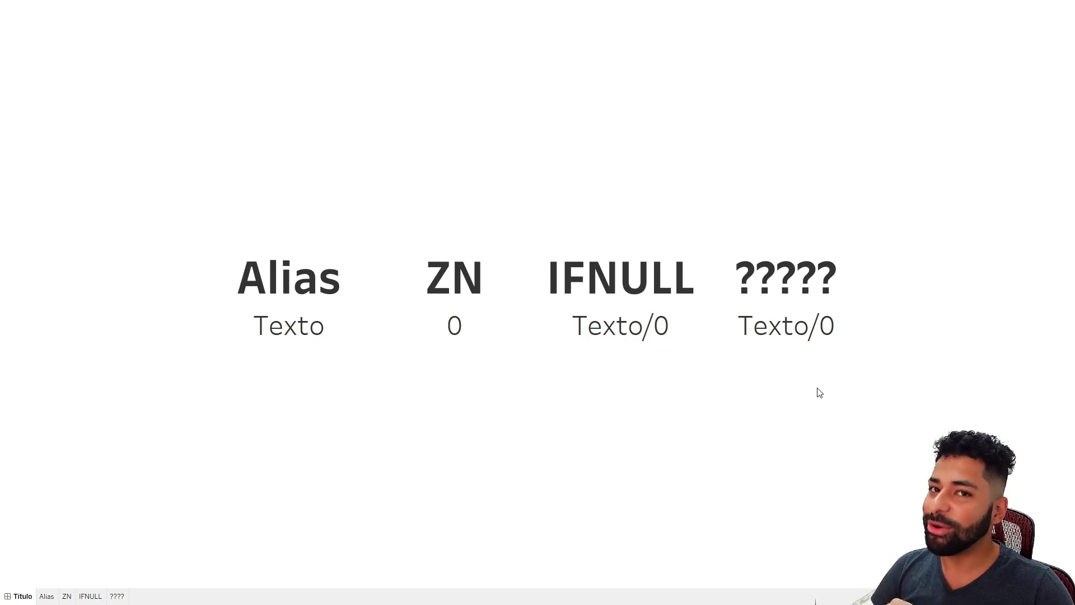
# On the Alias sheet, relabel Furniture's Null sub-category header as 'Salgadinhos' and widen the column
pyautogui.press('Escape')
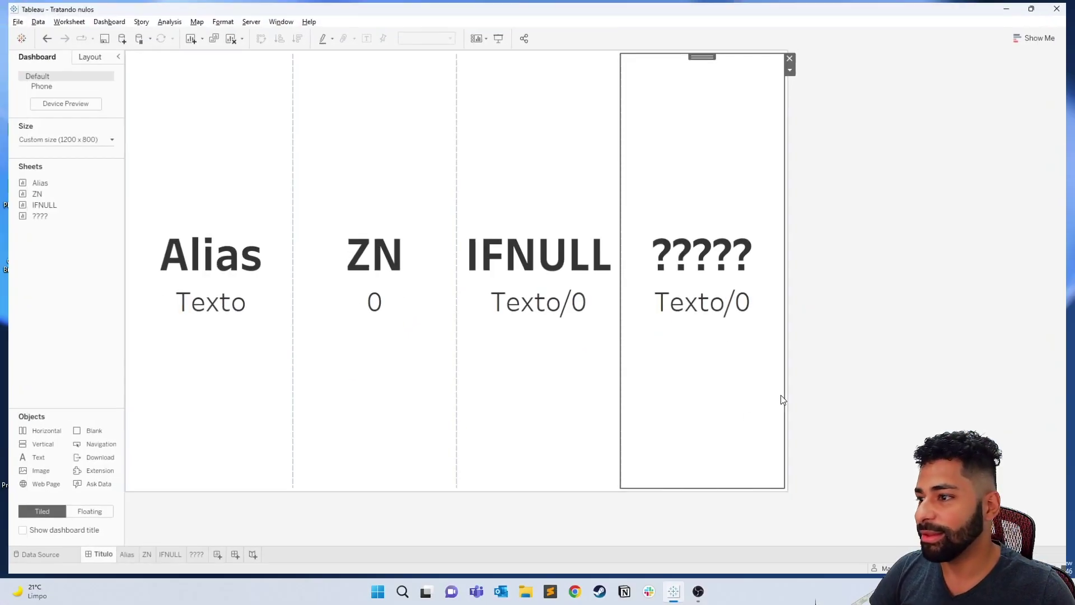
pyautogui.click(116, 563)
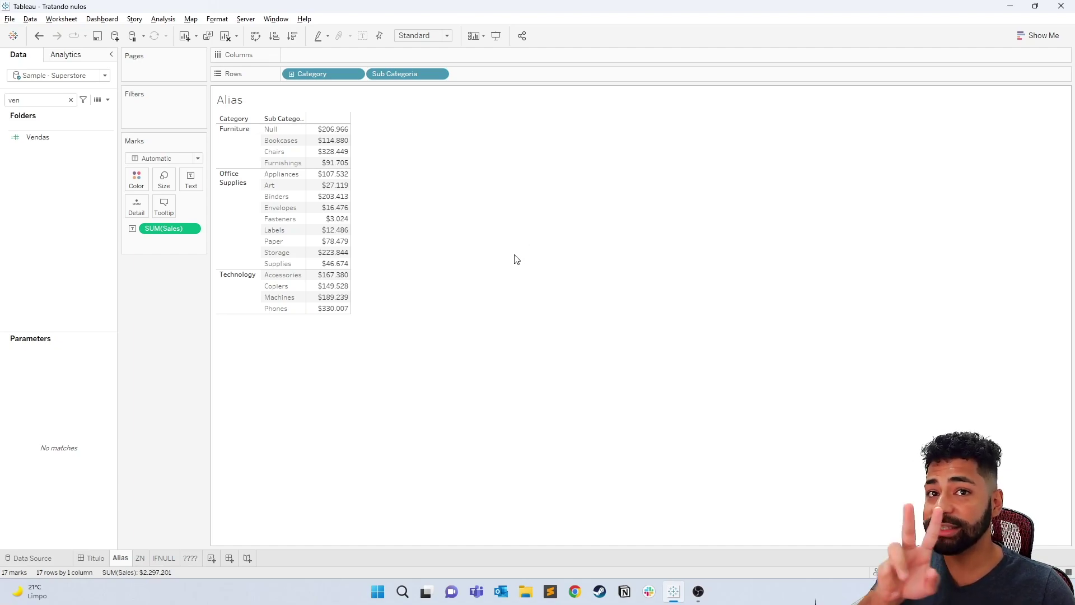
pyautogui.click(284, 129)
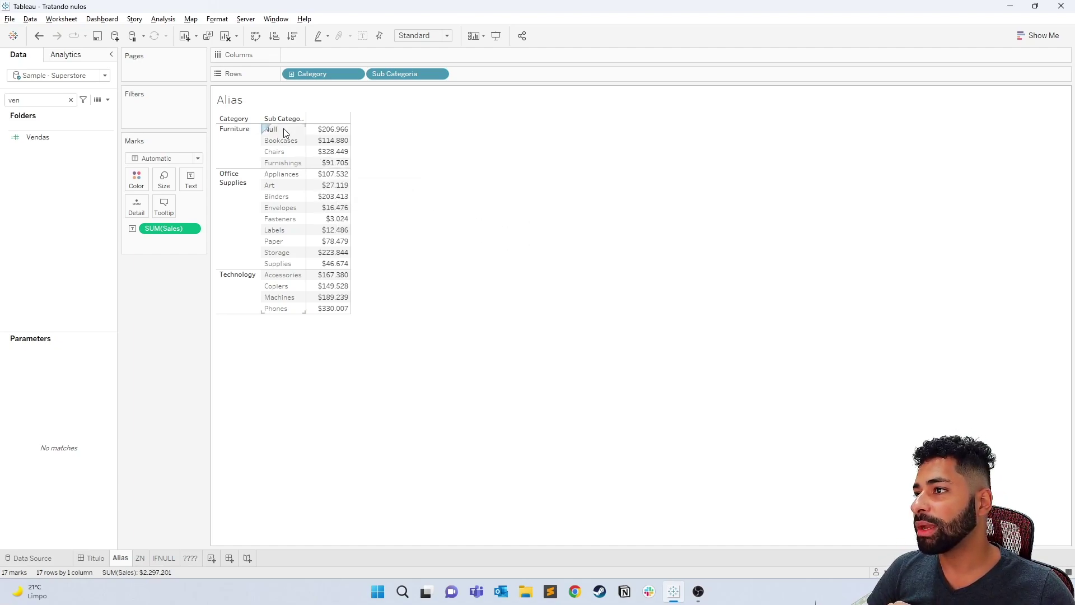
pyautogui.rightClick(287, 133)
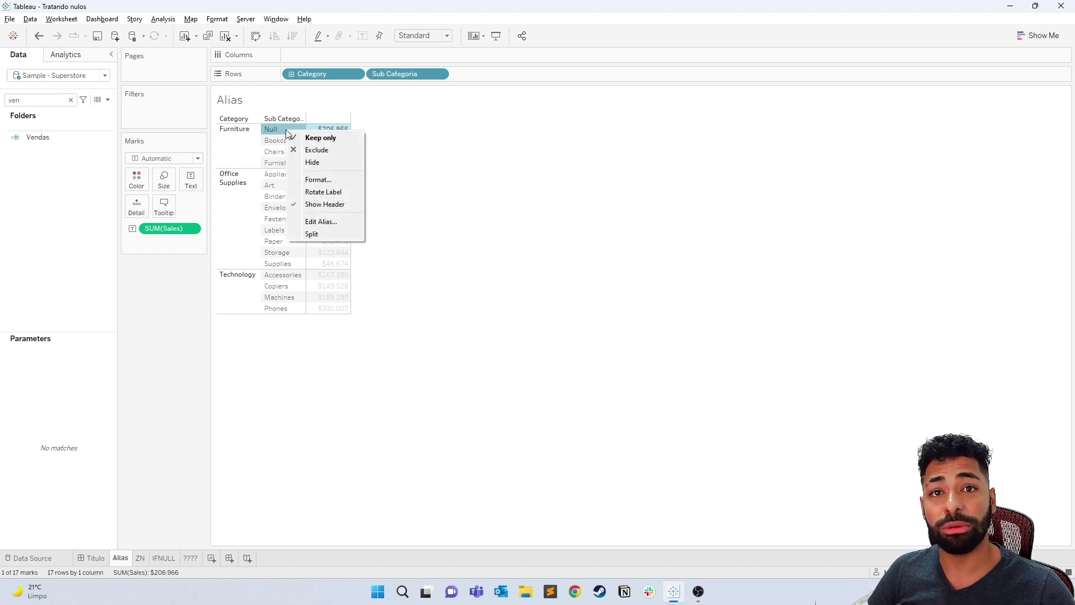
pyautogui.click(335, 221)
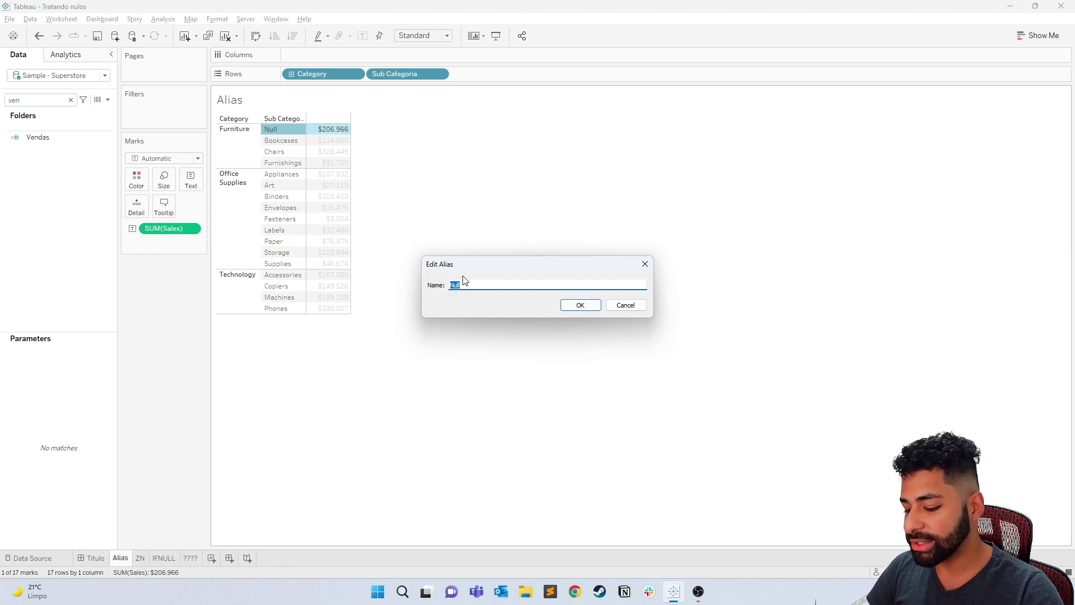
pyautogui.write('Salgadinhos')
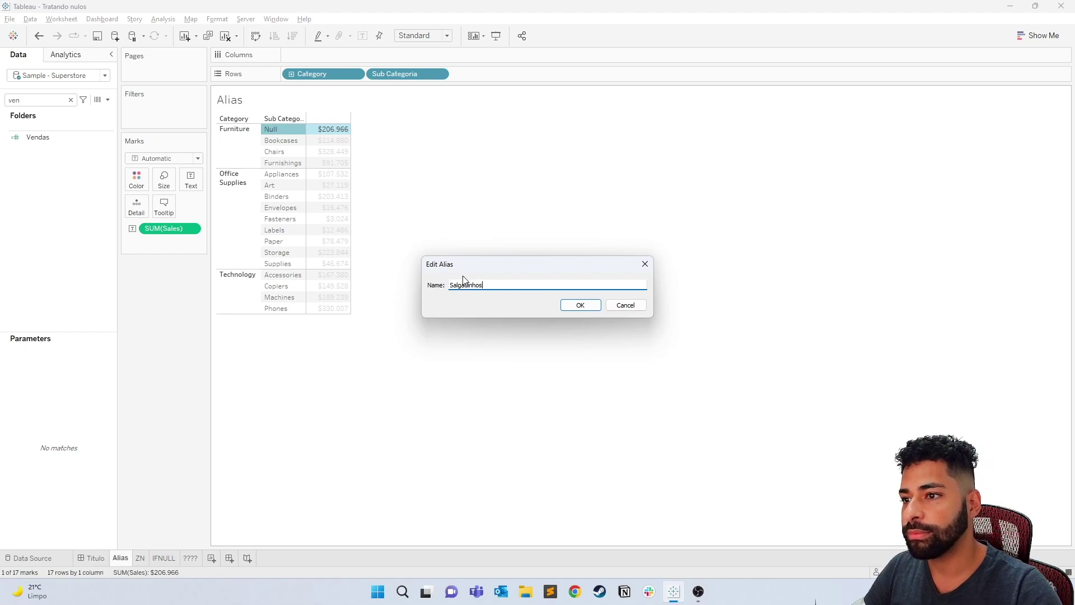
pyautogui.press('Return')
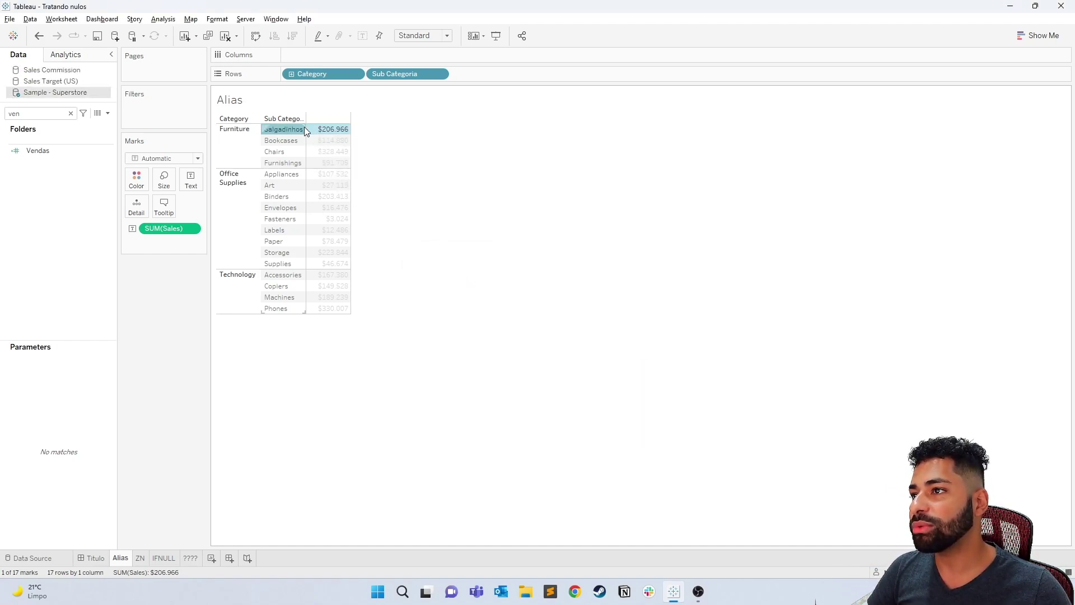
pyautogui.moveTo(305, 129); pyautogui.dragTo(315, 129)
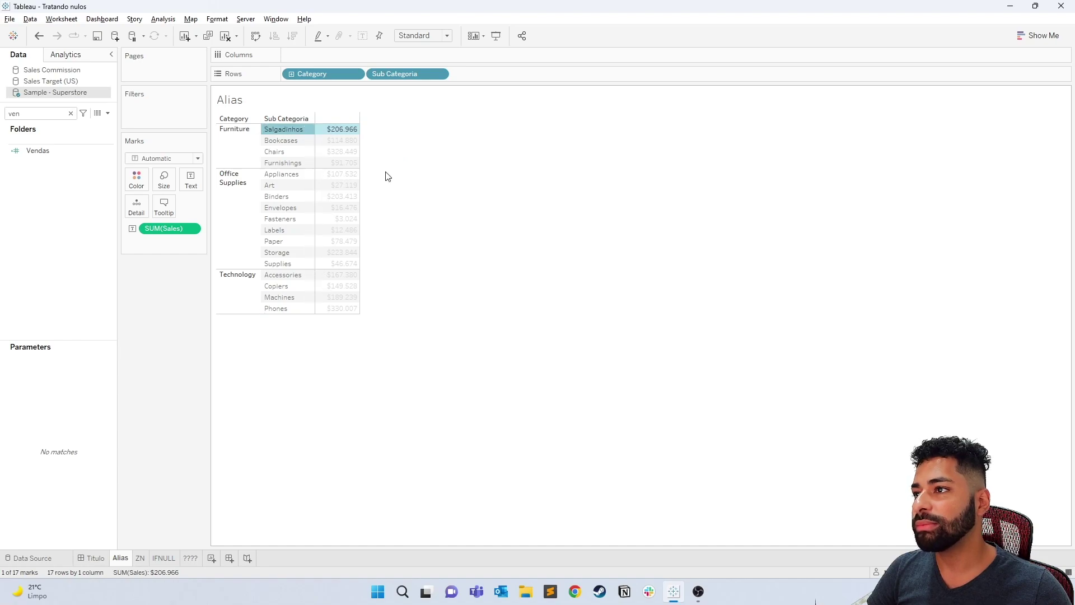
# Undo the header rename and column widening, then find the Sub Categoria field by searching 'sub'
pyautogui.click(471, 219)
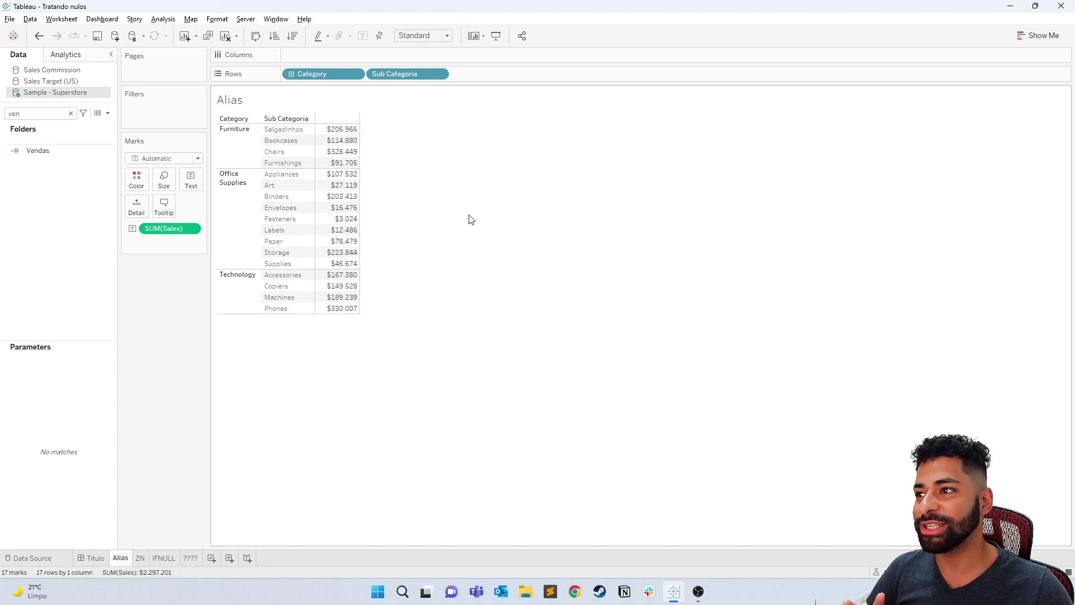
pyautogui.hotkey('ctrl', 'z')
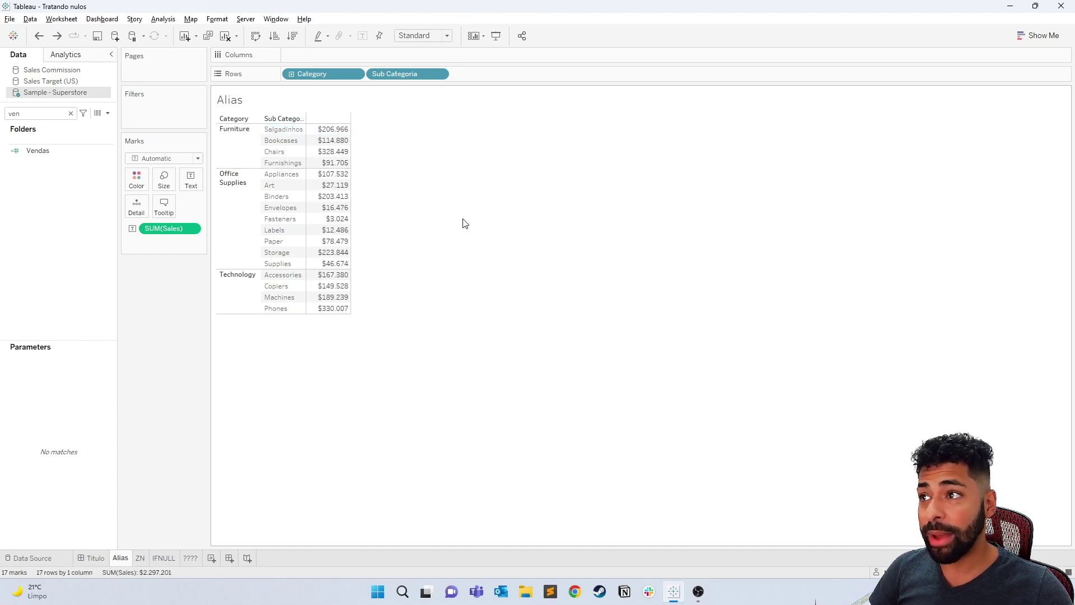
pyautogui.hotkey('ctrl', 'z')
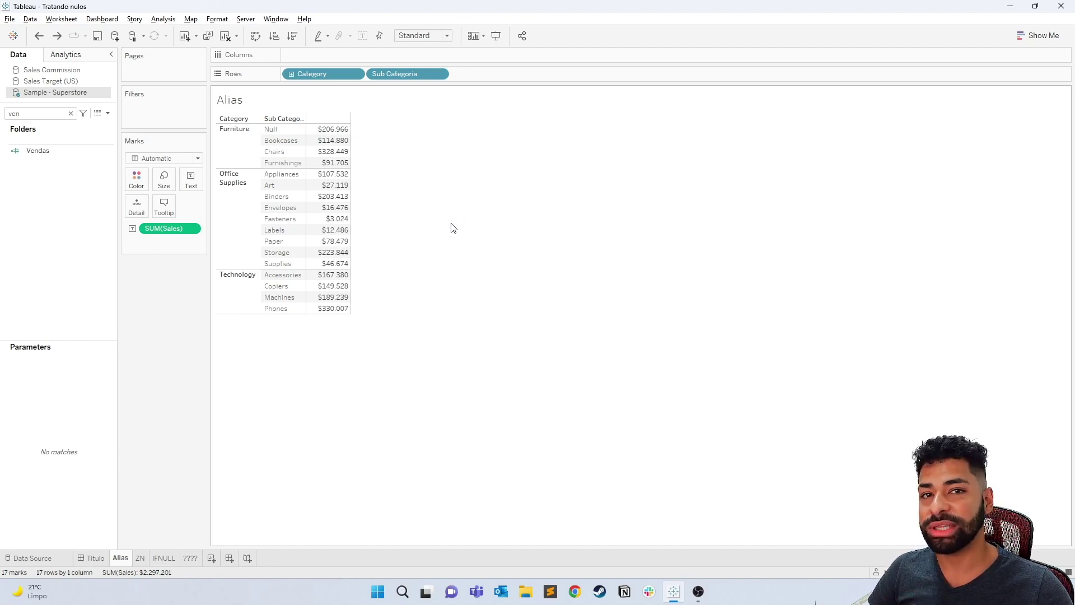
pyautogui.click(47, 117)
pyautogui.press('BackSpace')
pyautogui.press('BackSpace')
pyautogui.press('BackSpace')
pyautogui.write('sub')
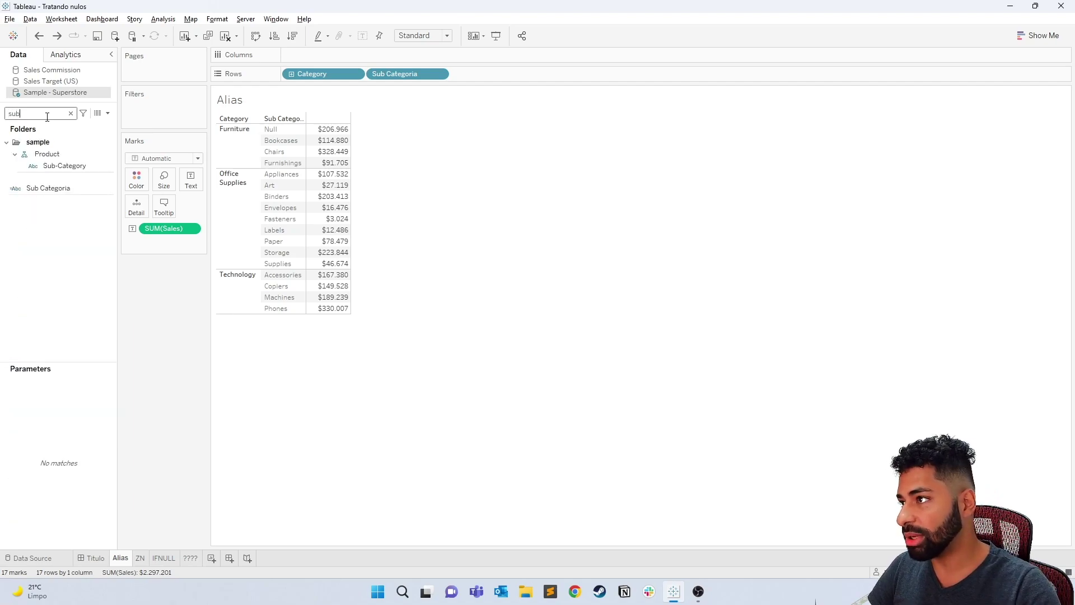
pyautogui.click(47, 191)
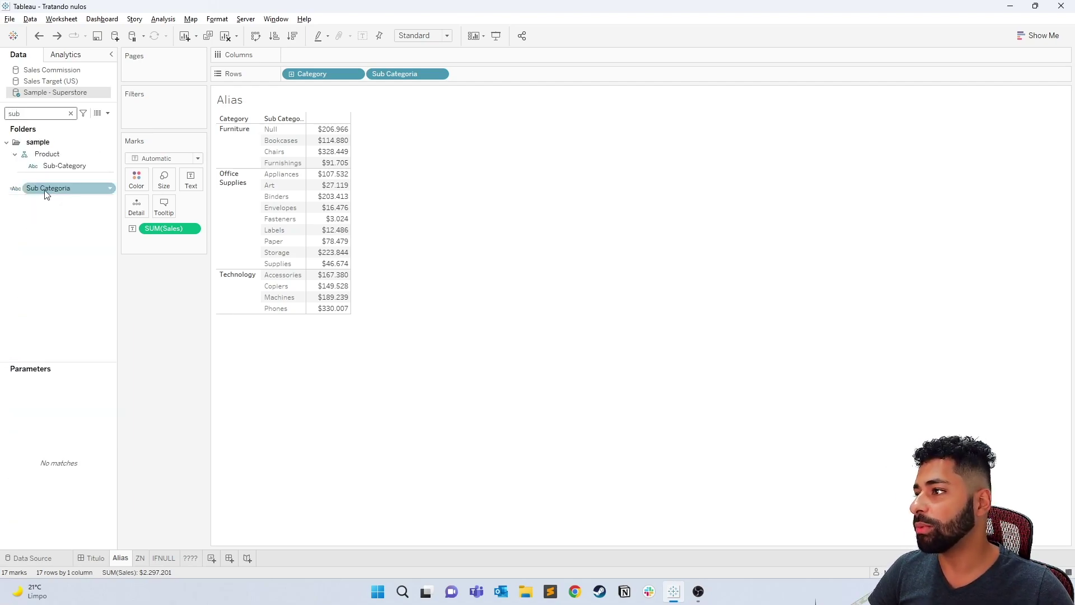
# In Sub Categoria's Edit Aliases dialog, set the Null member's alias to 'Salgadinhos'
pyautogui.rightClick(45, 190)
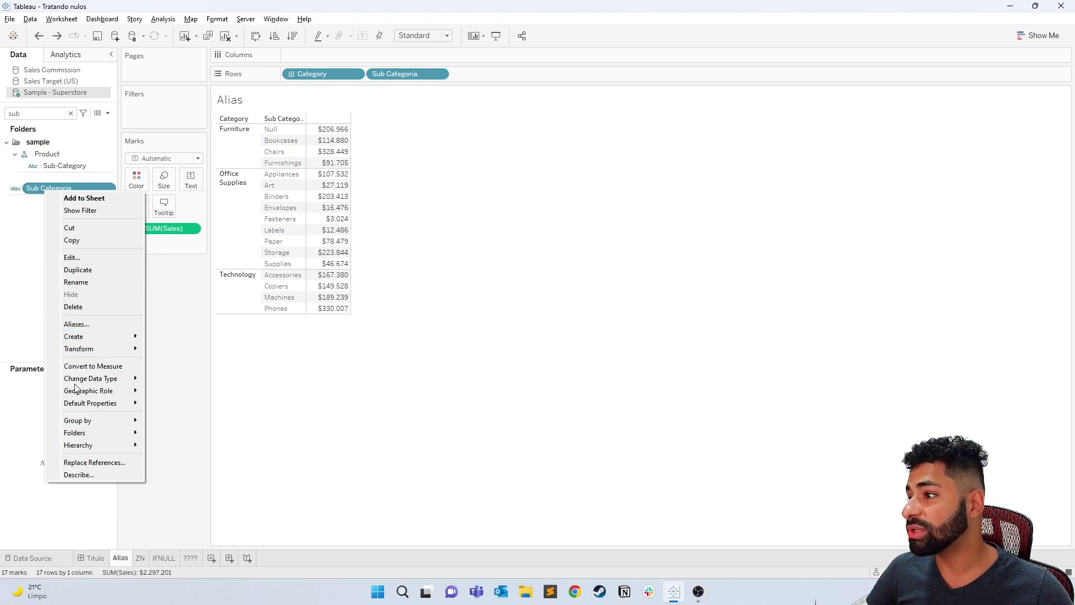
pyautogui.click(84, 324)
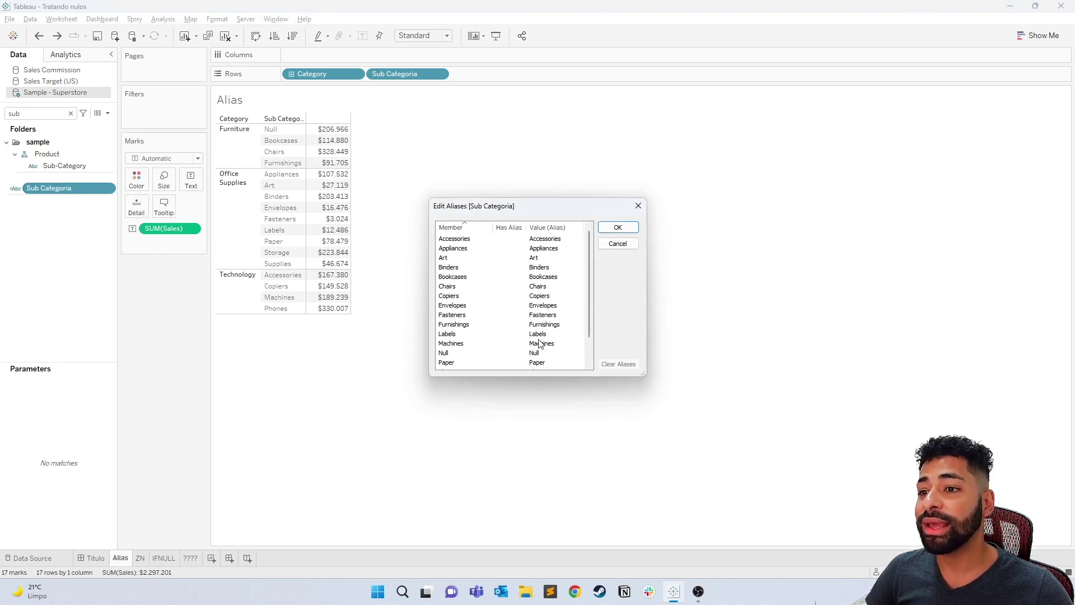
pyautogui.moveTo(547, 375); pyautogui.dragTo(542, 419)
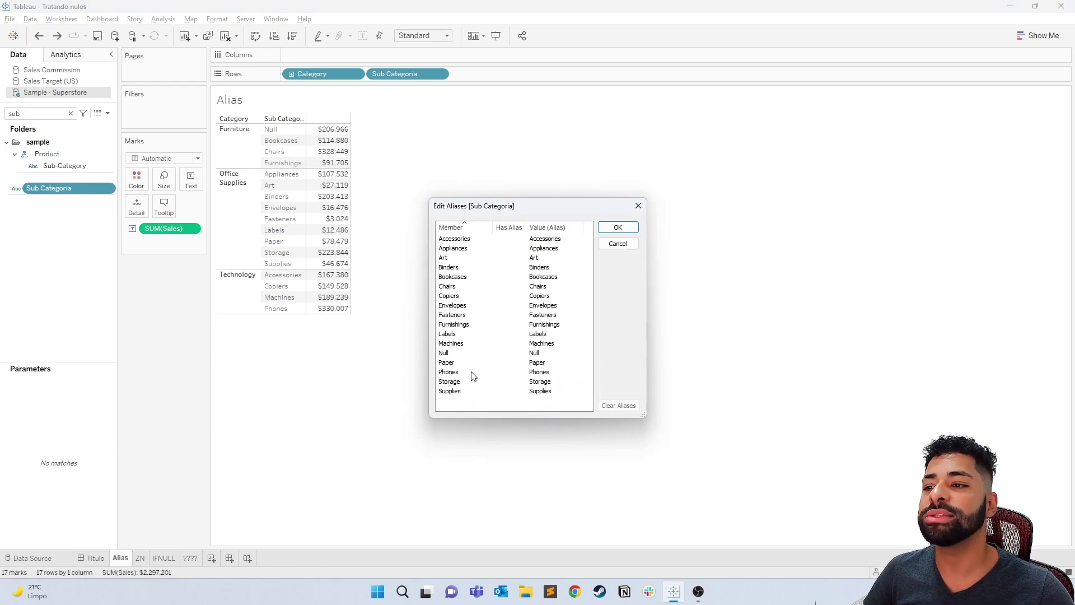
pyautogui.click(535, 353)
pyautogui.click(539, 353)
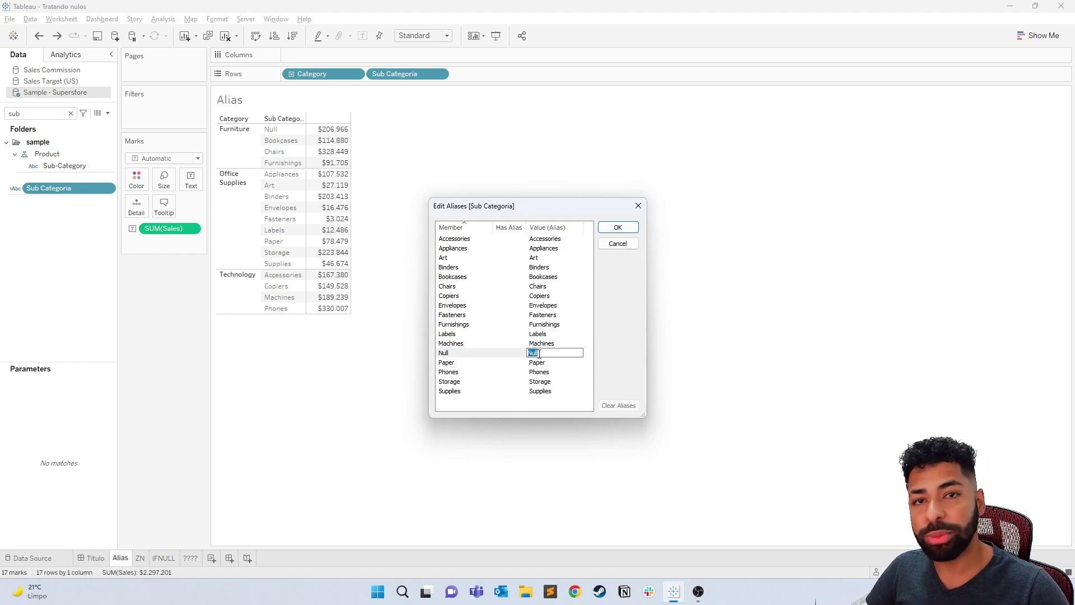
pyautogui.write('Salgado')
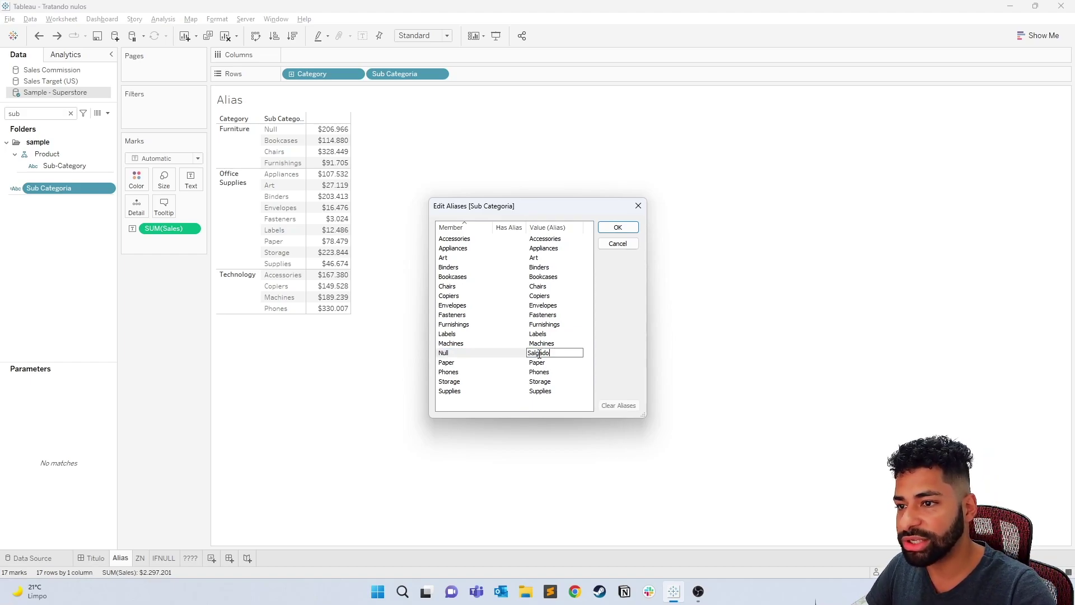
pyautogui.press('BackSpace')
pyautogui.write('inhos')
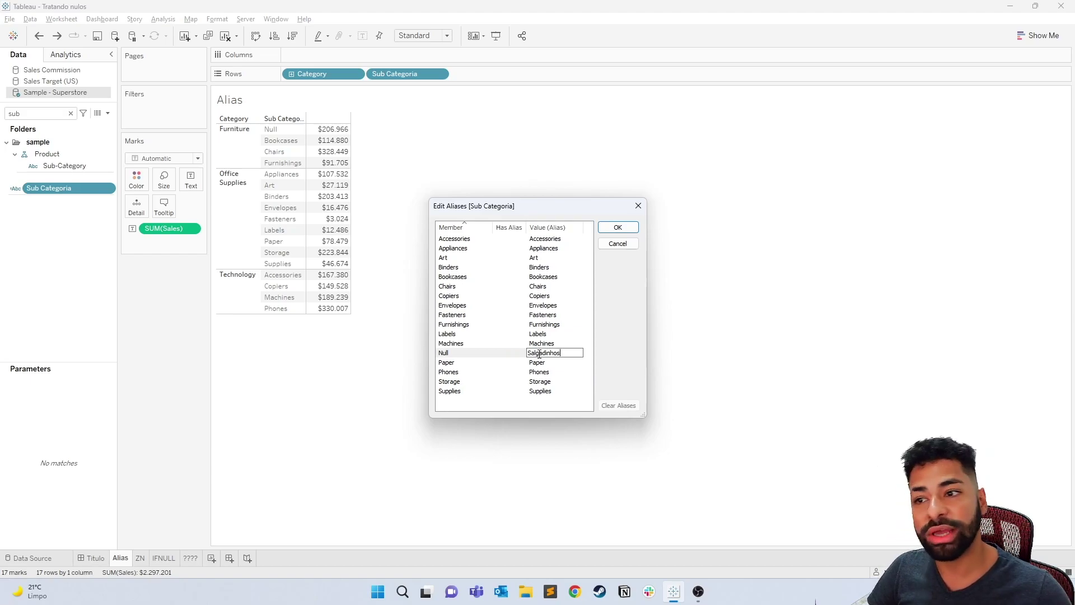
pyautogui.click(616, 228)
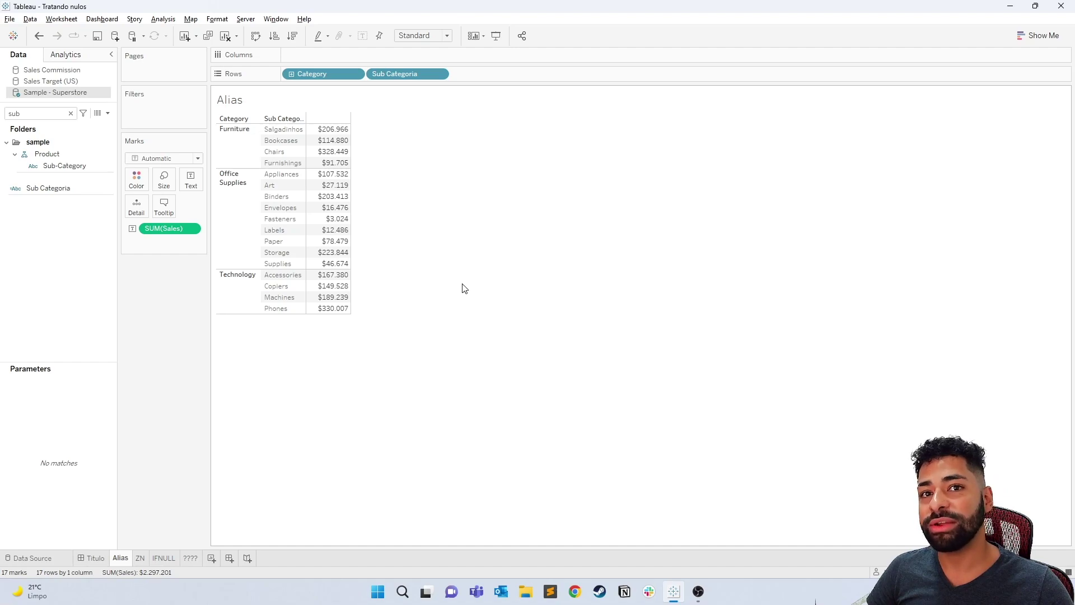
# Create a new calculated field with the formula ISNULL([Sub Categoria])
pyautogui.click(110, 113)
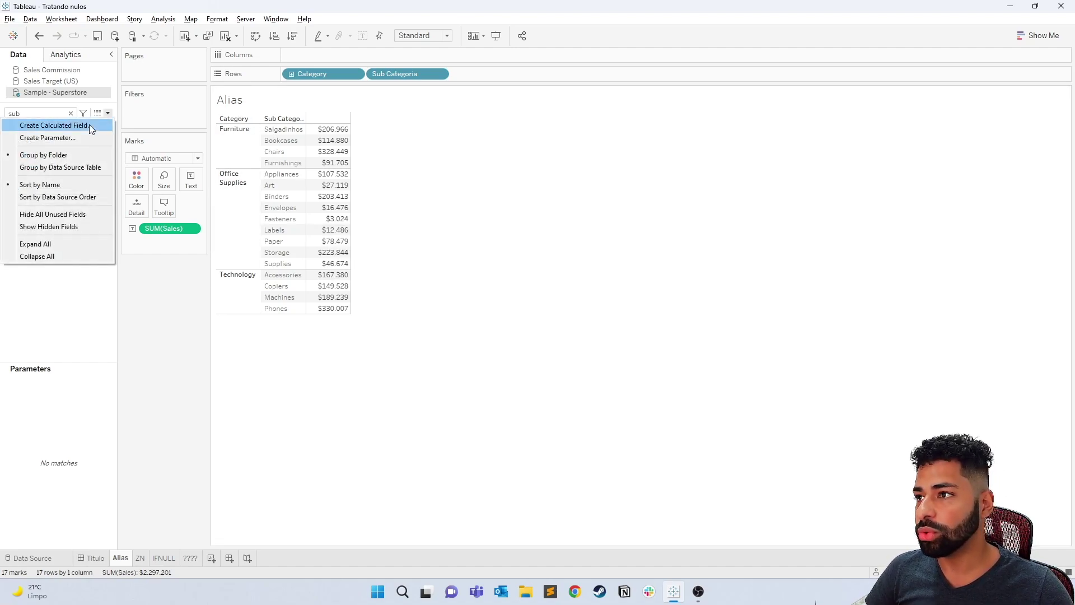
pyautogui.click(89, 124)
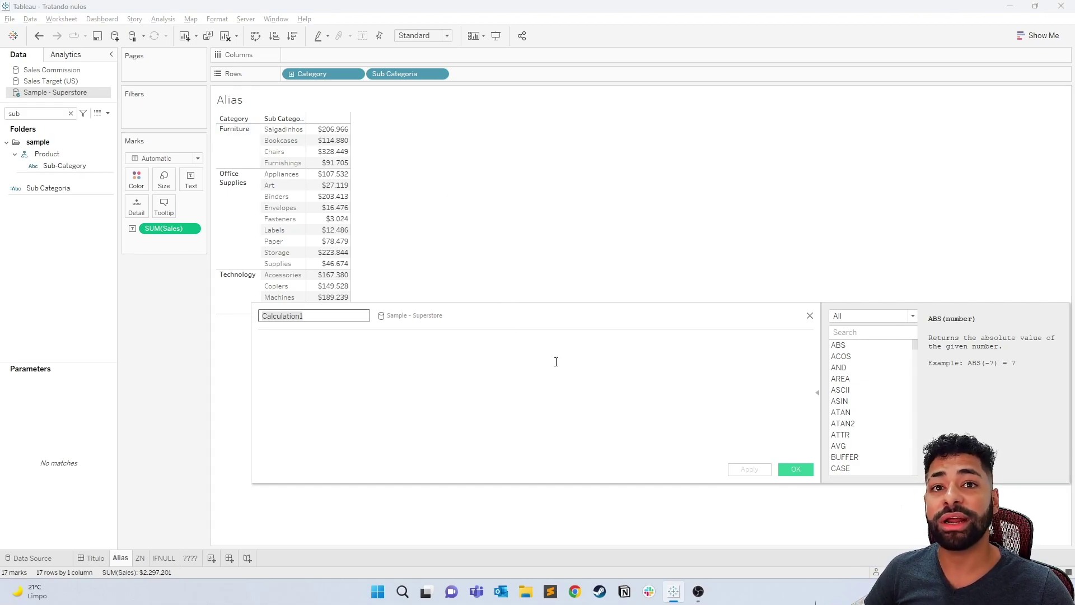
pyautogui.click(510, 370)
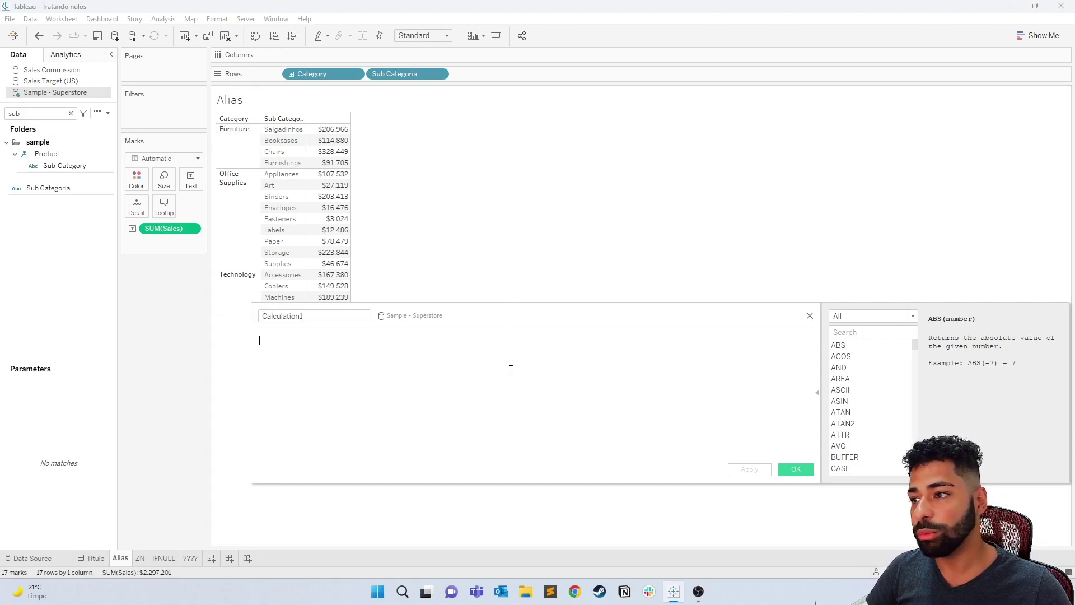
pyautogui.write('IF')
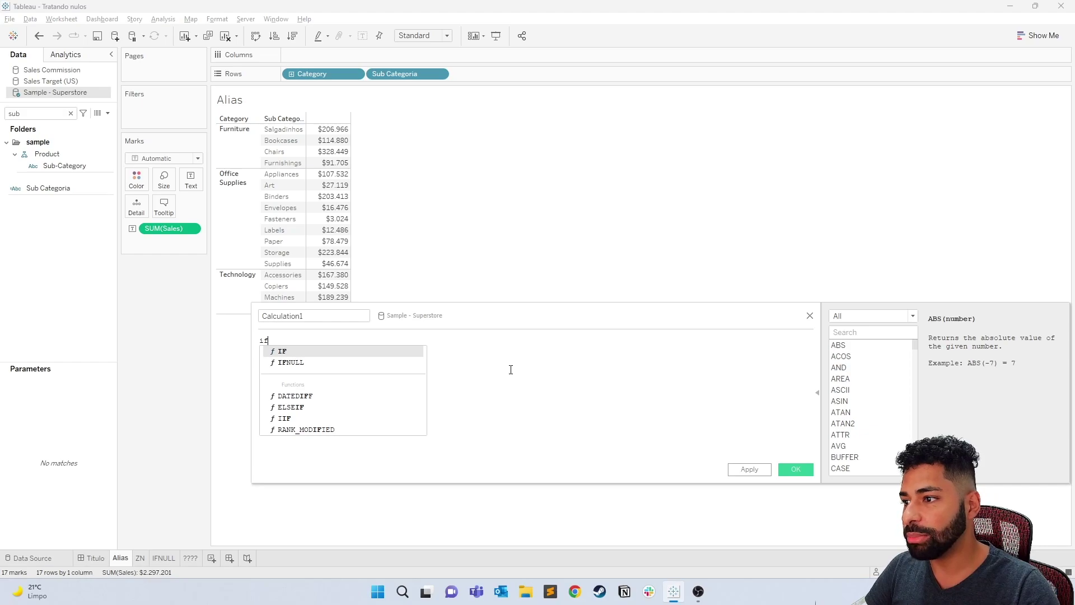
pyautogui.write(' sub')
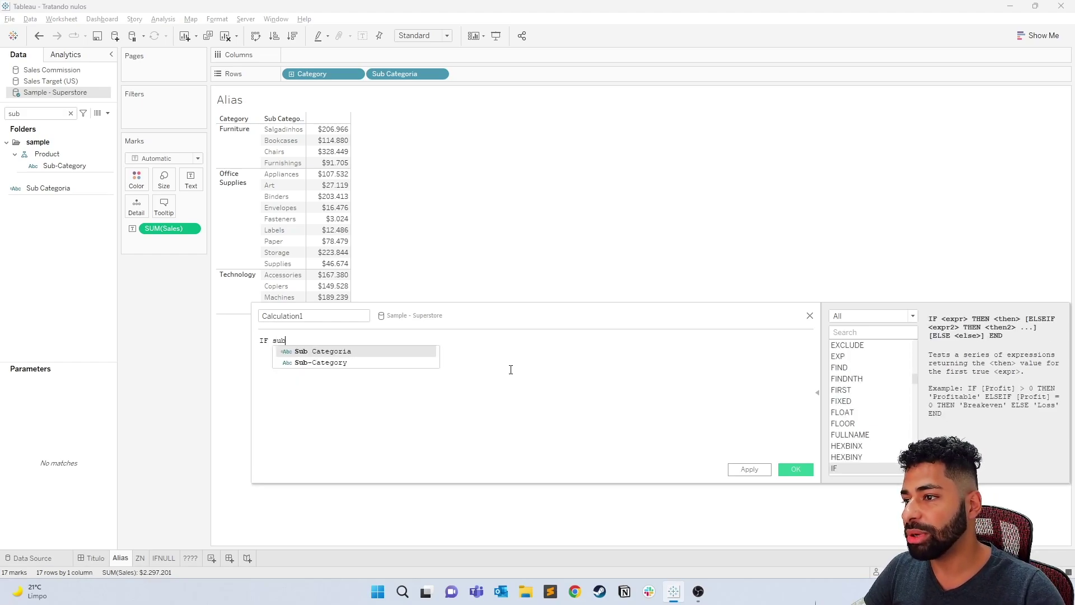
pyautogui.press('BackSpace')
pyautogui.press('BackSpace')
pyautogui.press('BackSpace')
pyautogui.write('isn')
pyautogui.press('Return')
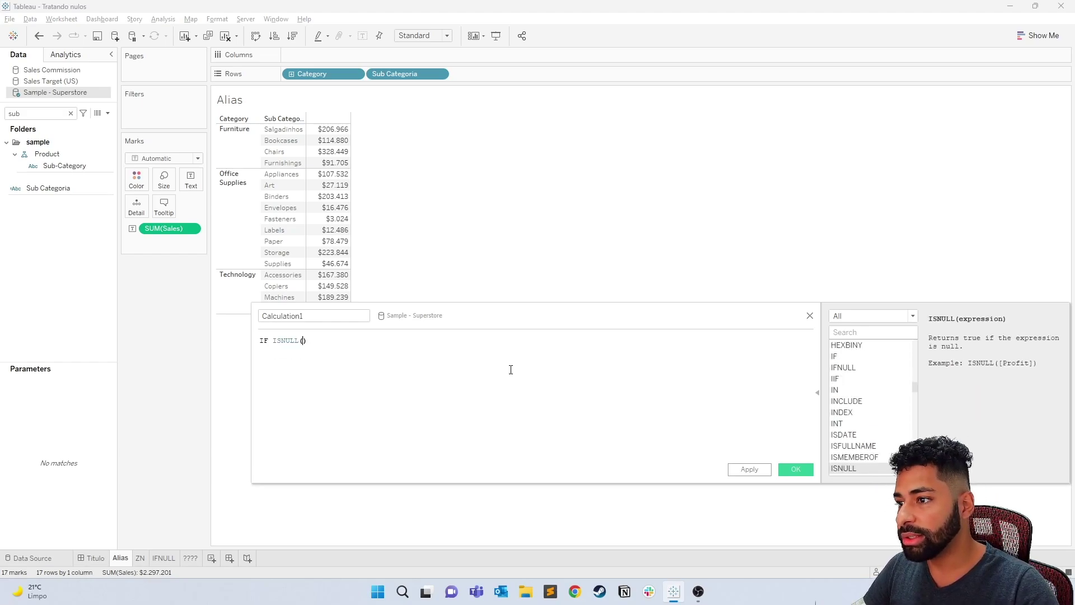
pyautogui.write('sub')
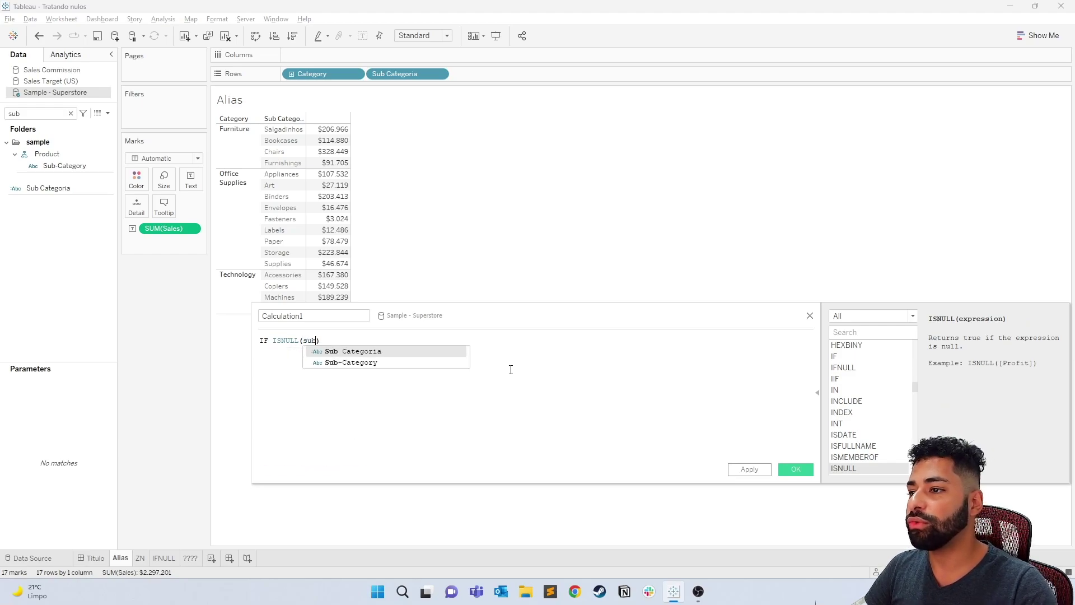
pyautogui.press('Return')
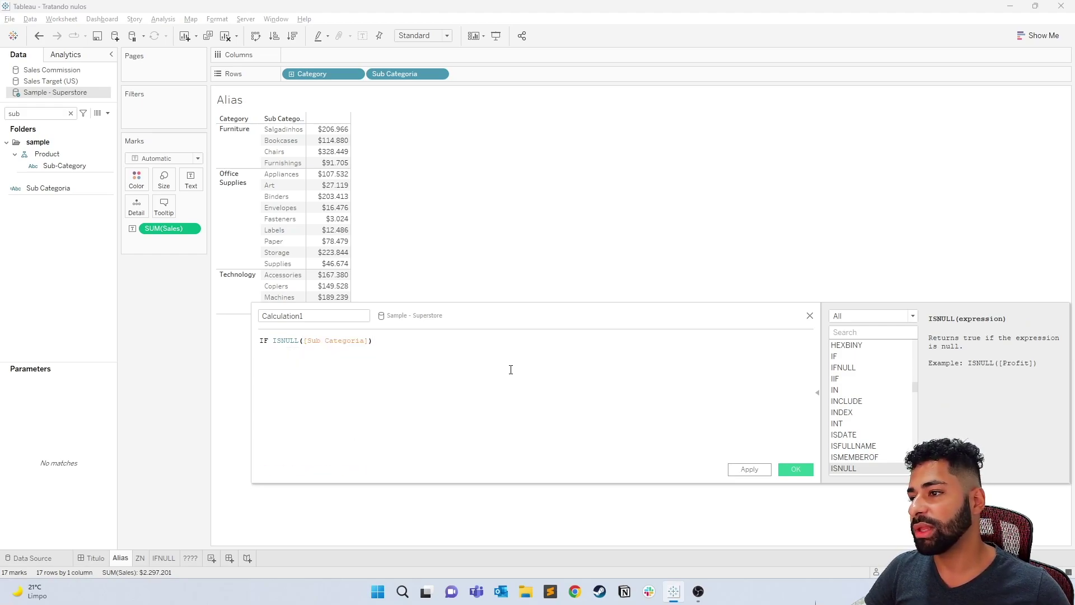
pyautogui.hotkey('shift', 'Home')
pyautogui.press('BackSpace')
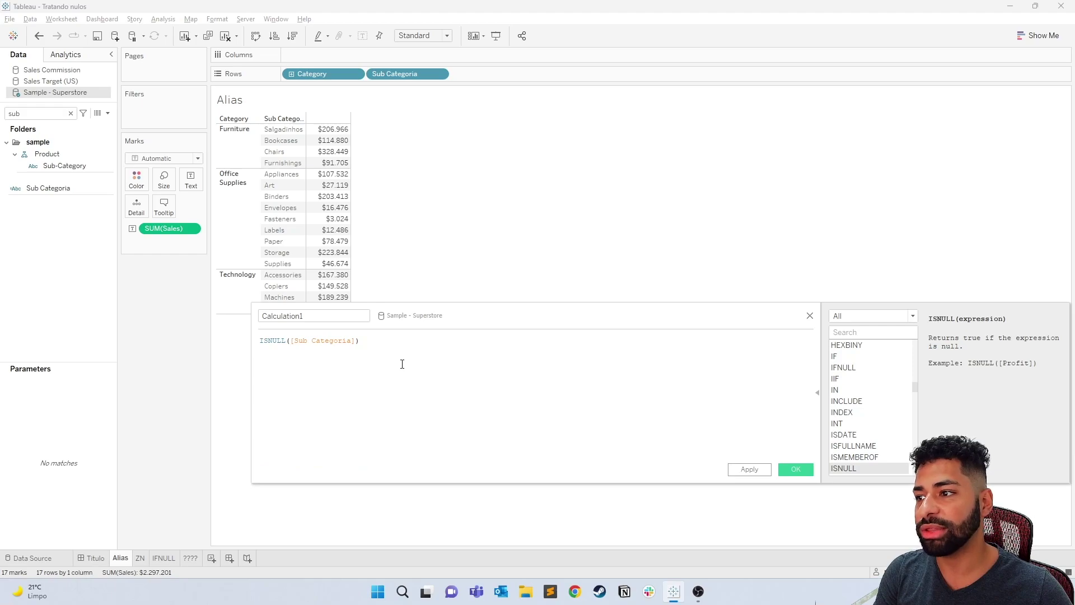
# Name the calculation 'É Nulo?' and apply it
pyautogui.doubleClick(329, 317)
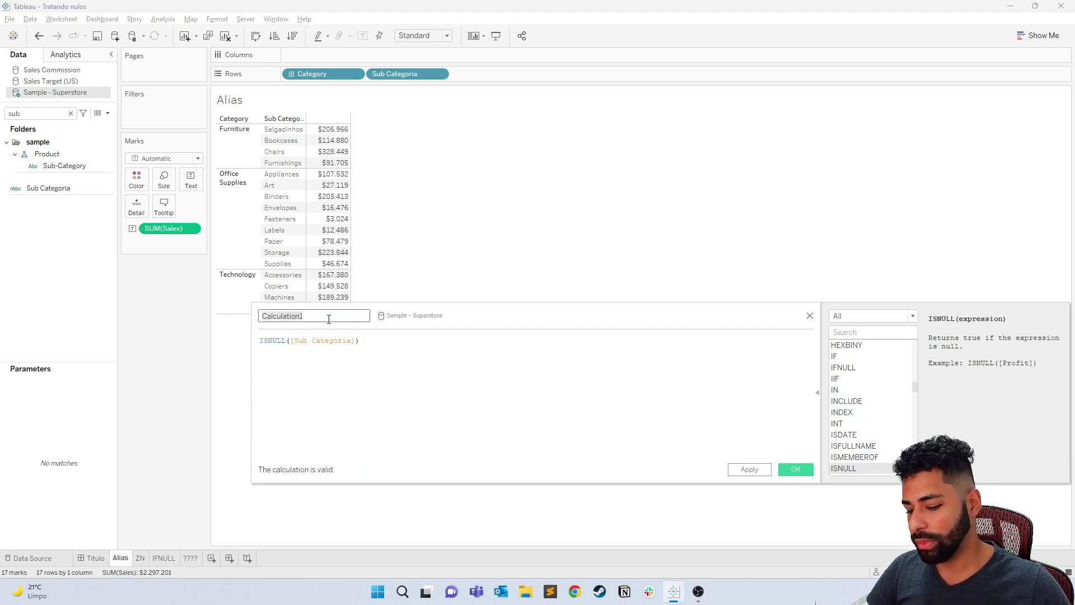
pyautogui.write('S')
pyautogui.press('BackSpace')
pyautogui.write('É')
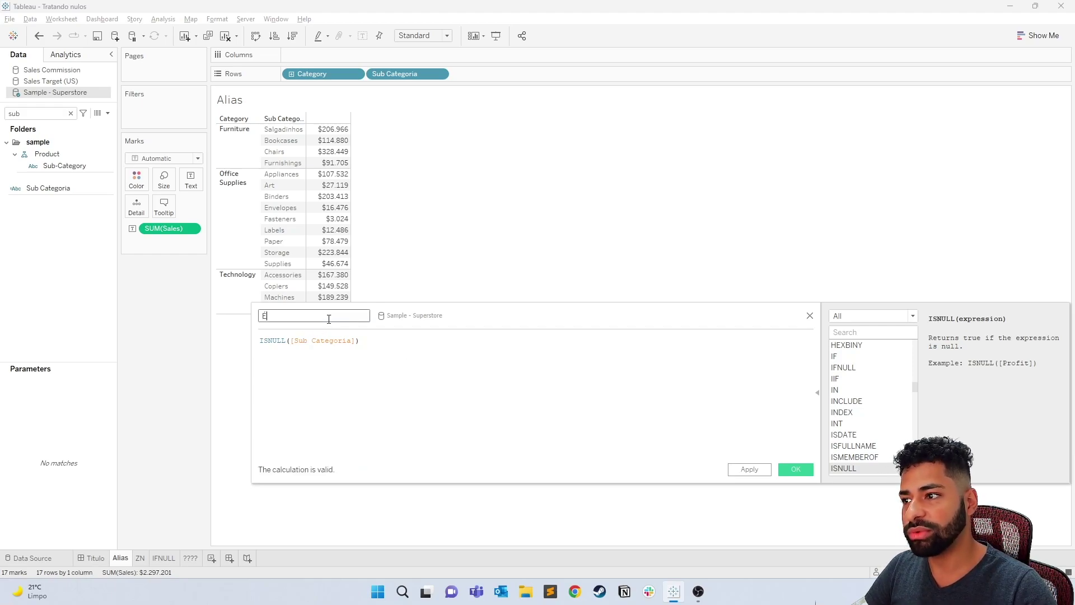
pyautogui.write(' Nulo?')
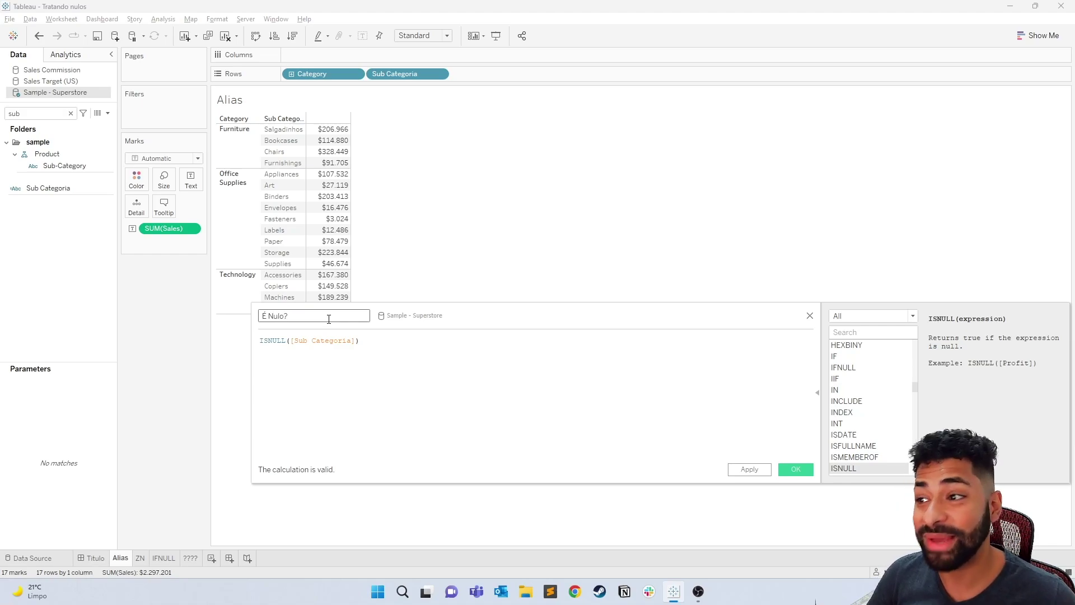
pyautogui.click(750, 469)
# Search 'nul', put É Nulo? on Rows of the Alias table, and close the editor
pyautogui.click(50, 115)
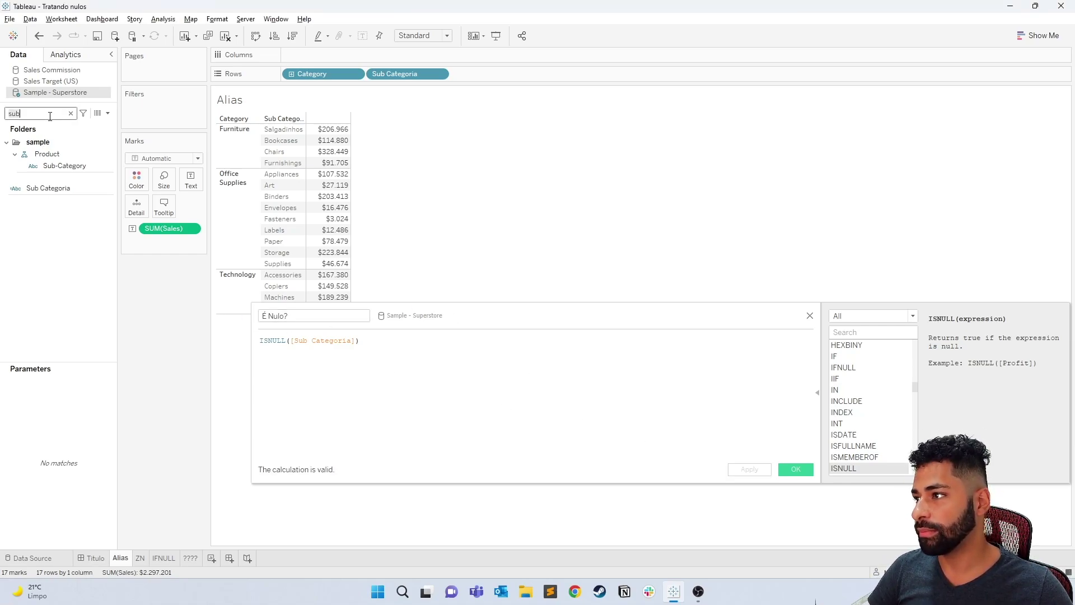
pyautogui.press('BackSpace')
pyautogui.press('BackSpace')
pyautogui.press('BackSpace')
pyautogui.write('nul')
pyautogui.moveTo(30, 144); pyautogui.dragTo(496, 79)
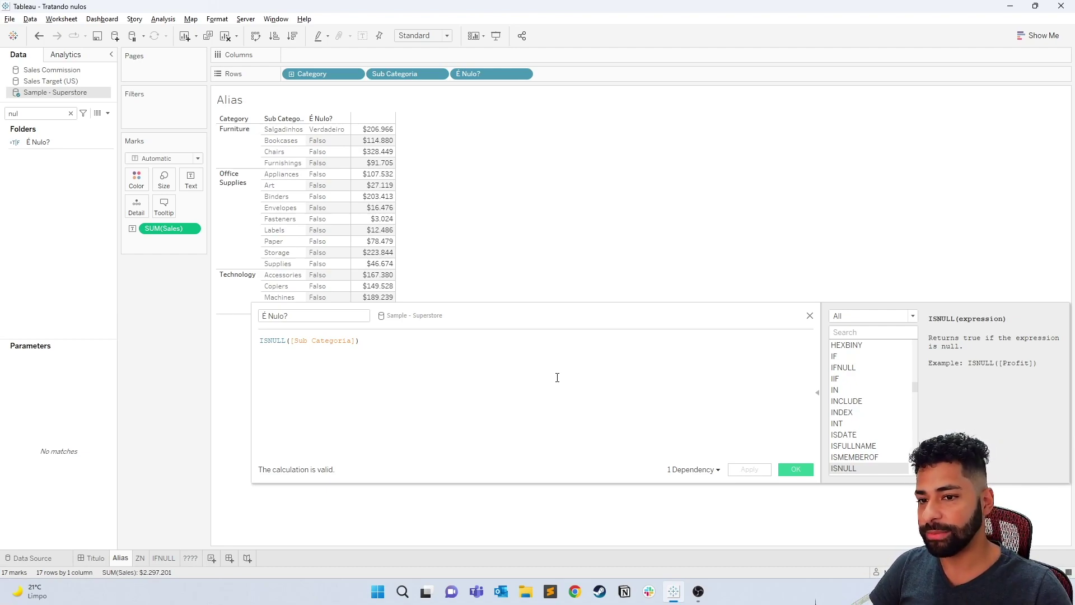
pyautogui.click(798, 469)
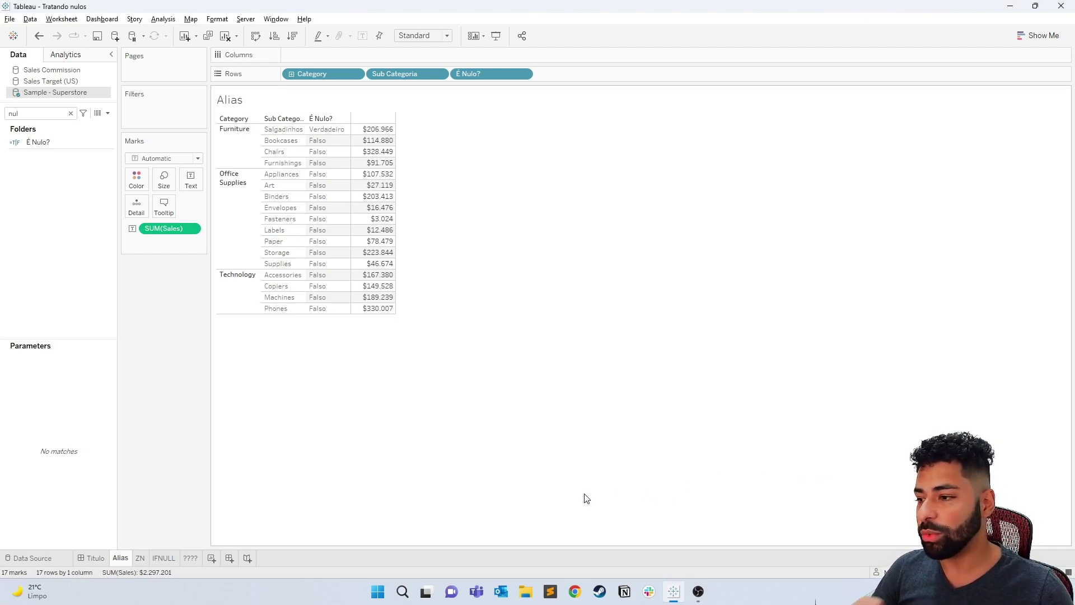
# Switch to the ZN sheet and inspect the blank Vendas value for Phones
pyautogui.click(140, 558)
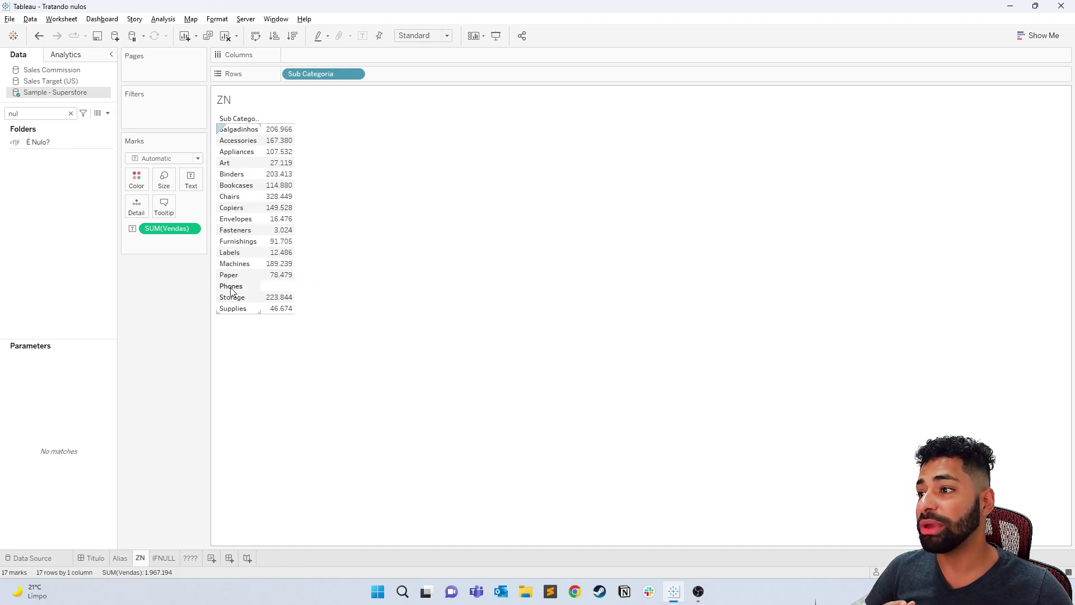
pyautogui.moveTo(278, 290)
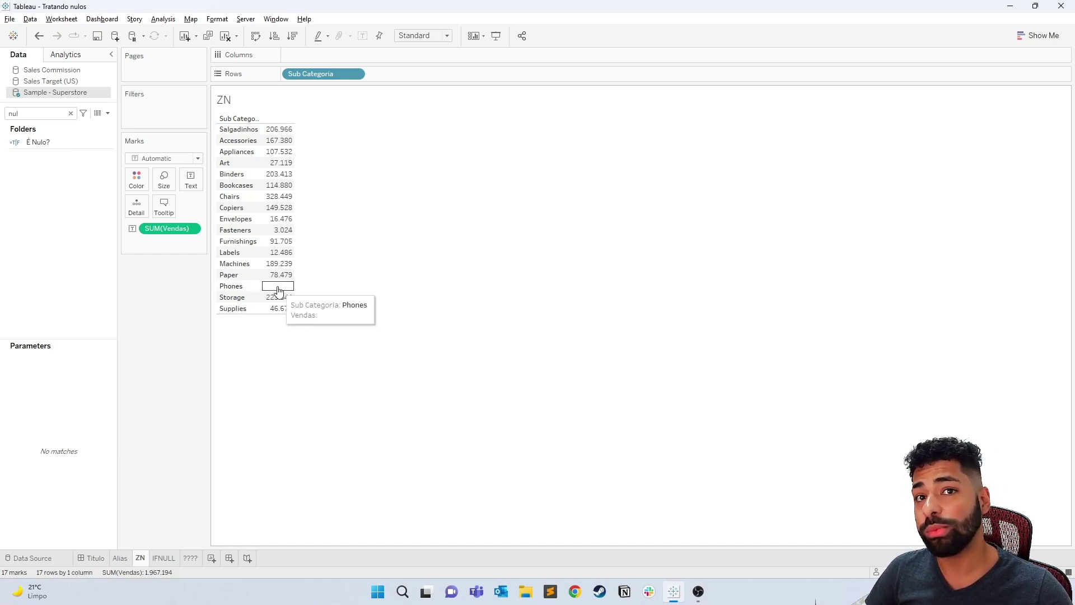
# Create a calculated field 'Vendas - ZN' with the formula ZN(SUM([Vendas]))
pyautogui.click(107, 113)
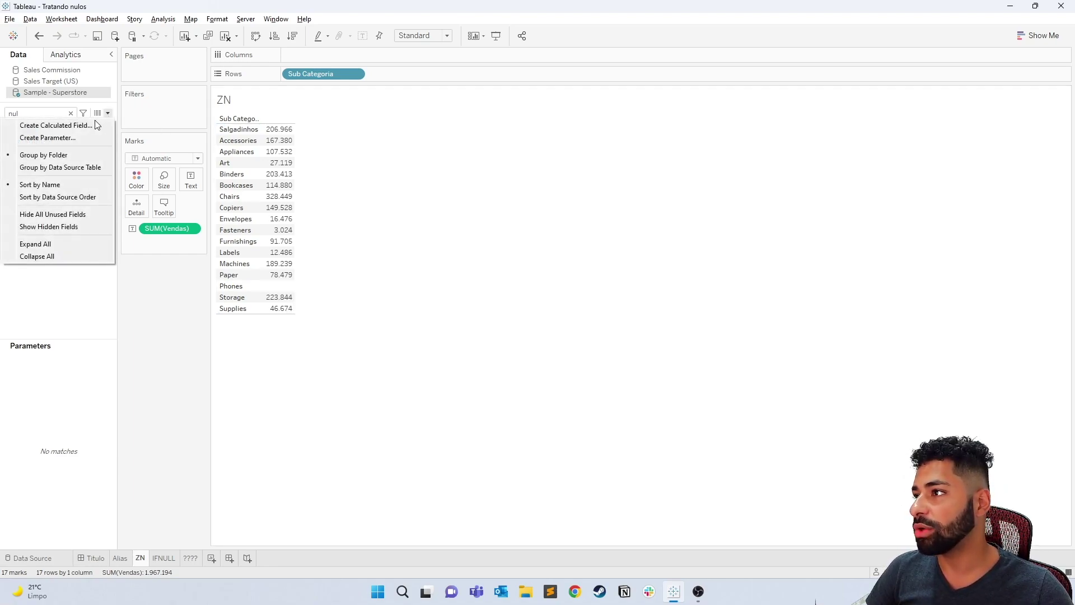
pyautogui.click(83, 126)
pyautogui.moveTo(448, 245); pyautogui.dragTo(594, 264)
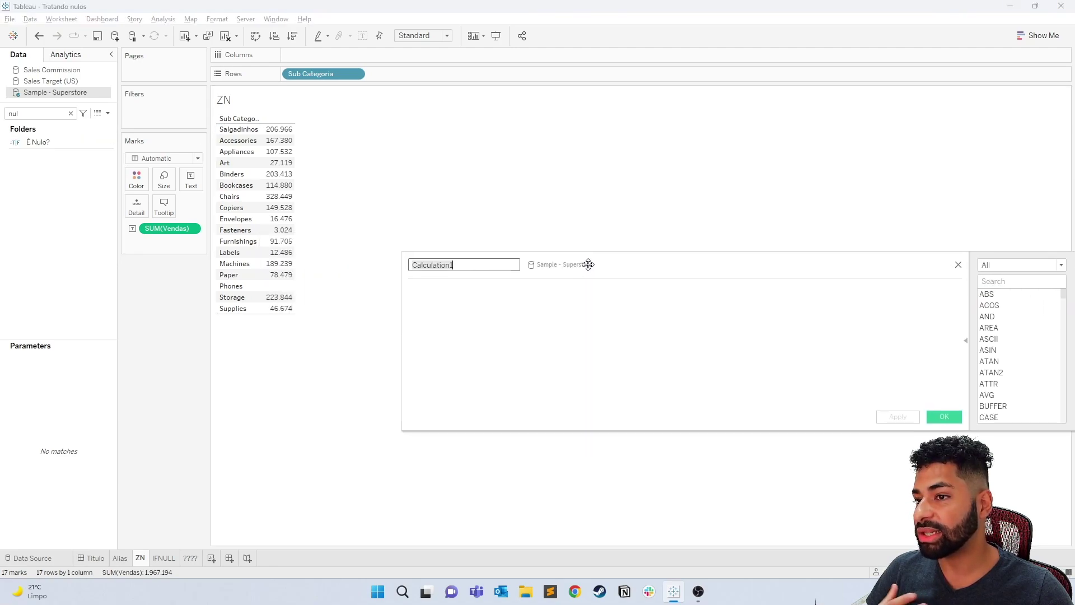
pyautogui.write('Vendas - ZN')
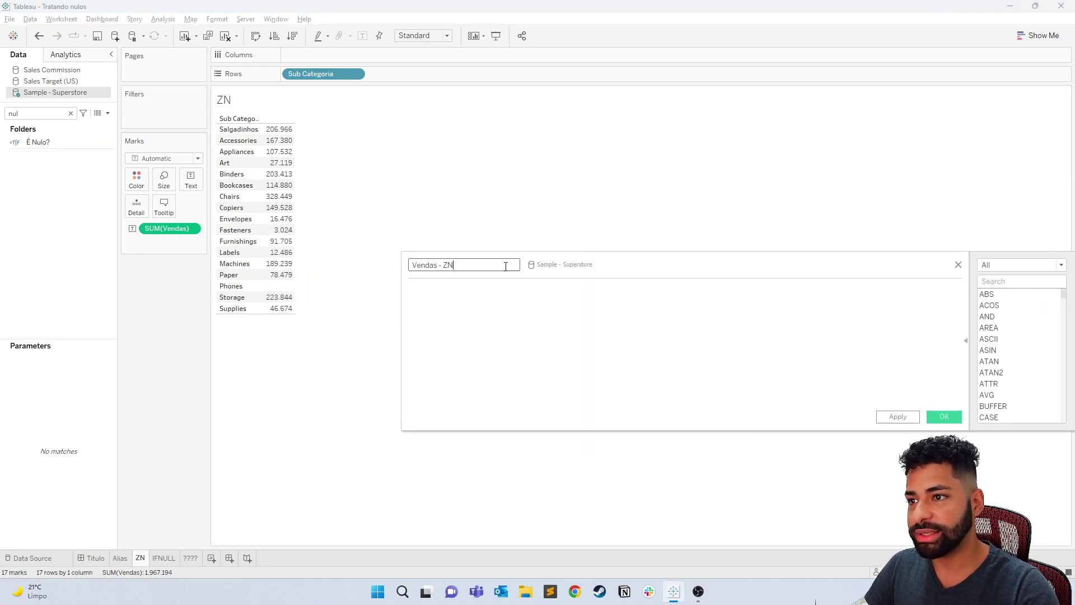
pyautogui.press('Tab')
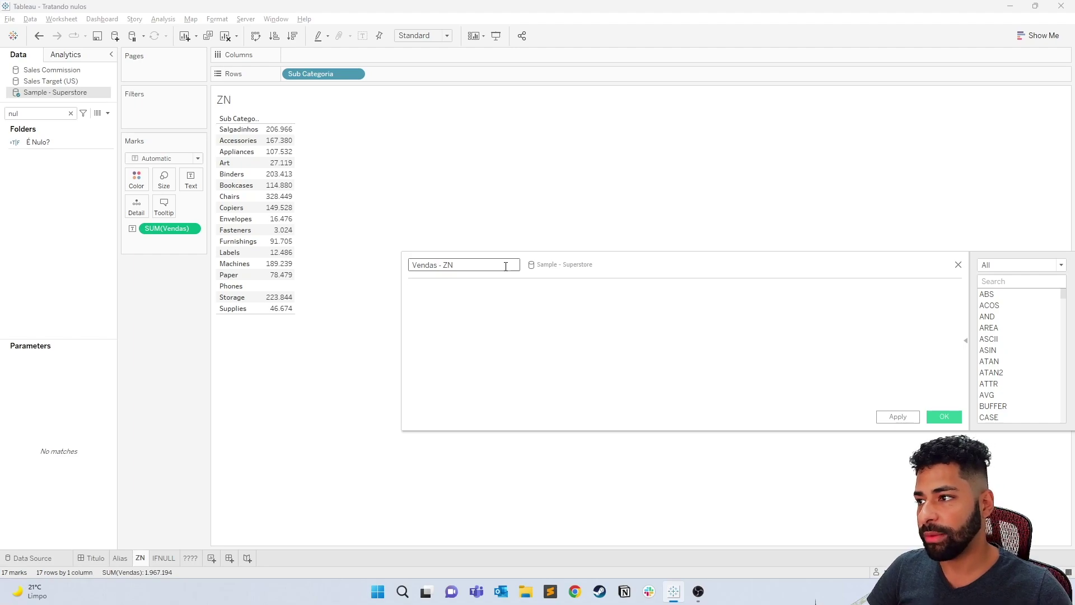
pyautogui.write('zn')
pyautogui.press('Return')
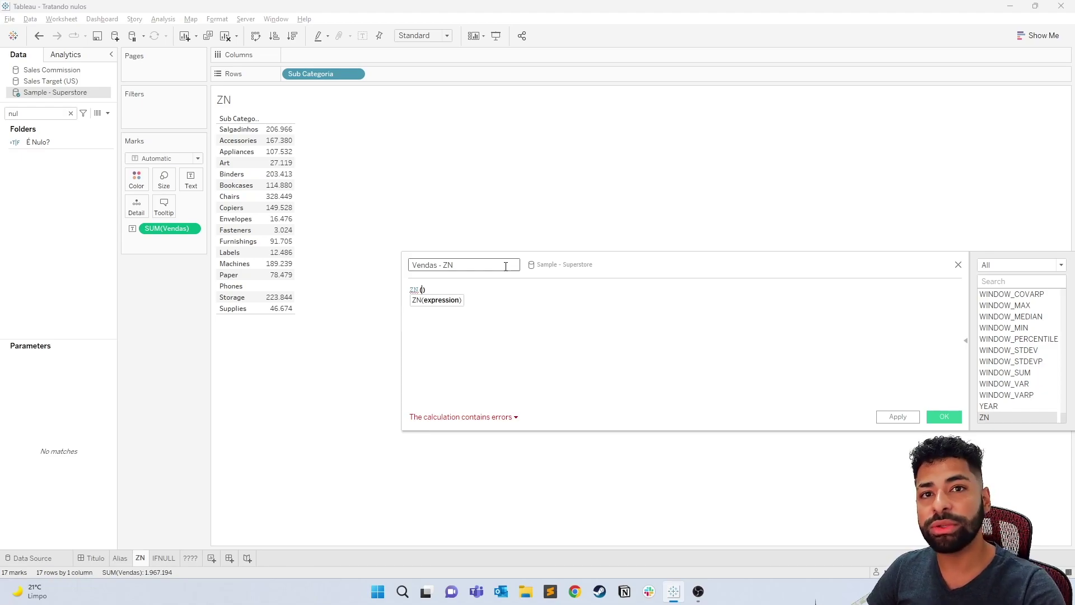
pyautogui.write('sum')
pyautogui.press('Return')
pyautogui.write('ven')
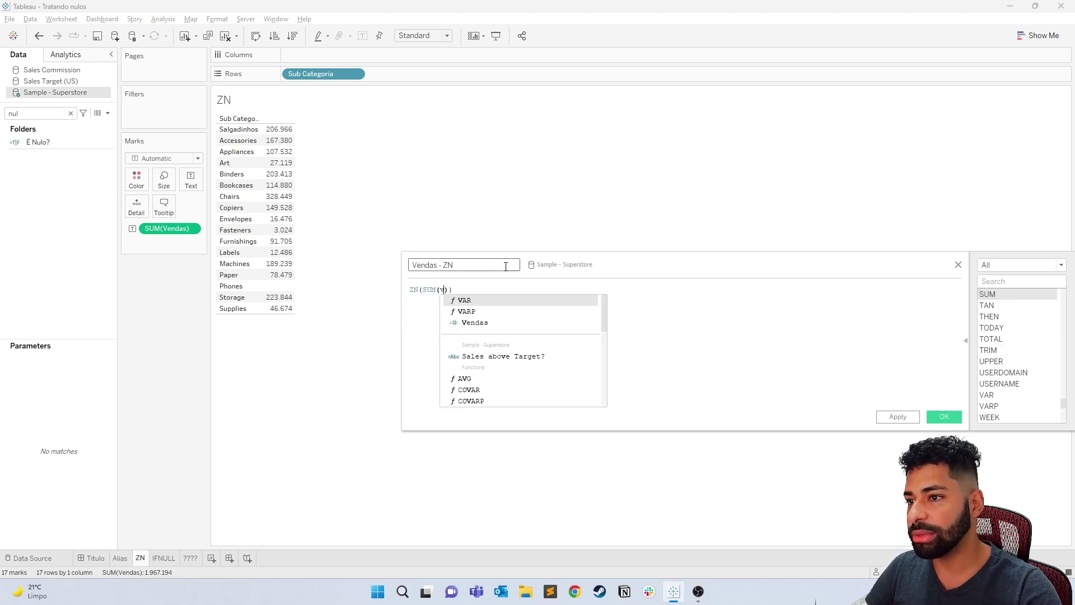
pyautogui.press('Return')
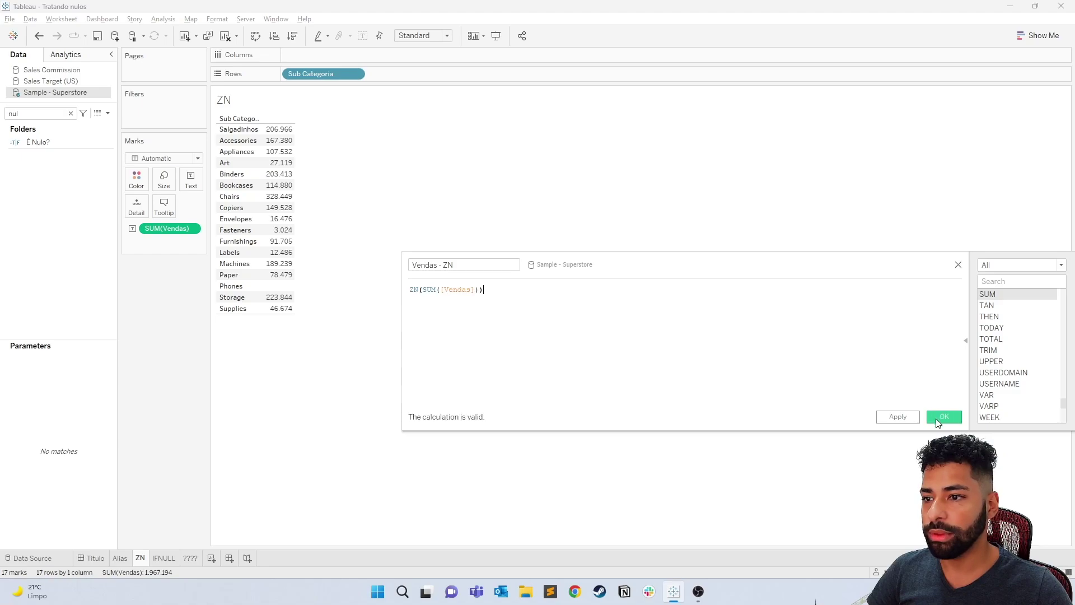
pyautogui.click(41, 114)
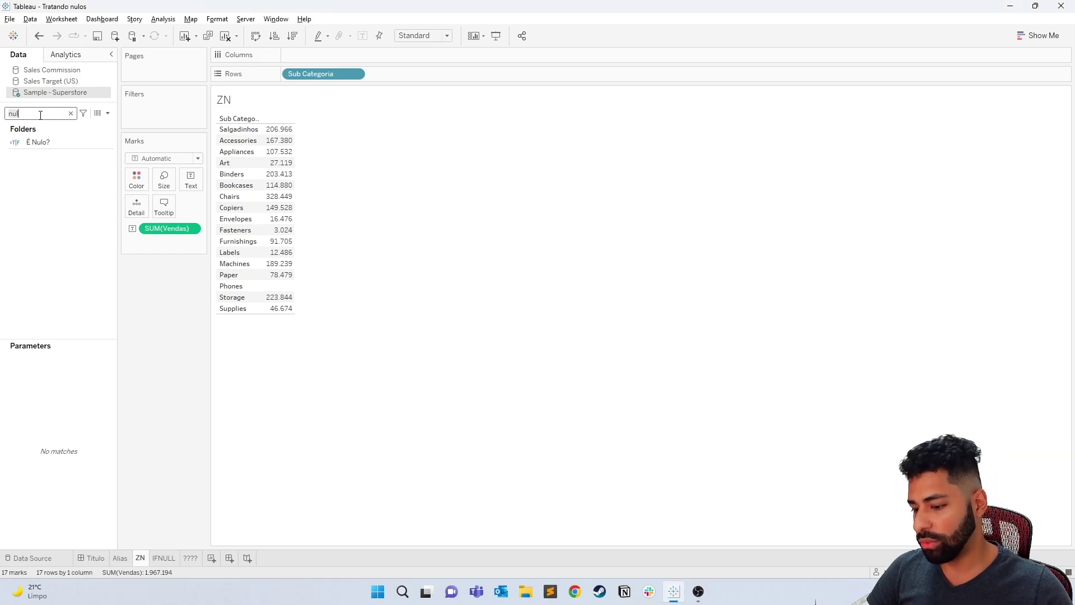
# Add Vendas - ZN to the ZN table so Phones shows 0, then go to the IFNULL sheet
pyautogui.press('BackSpace')
pyautogui.press('BackSpace')
pyautogui.press('BackSpace')
pyautogui.write('vend')
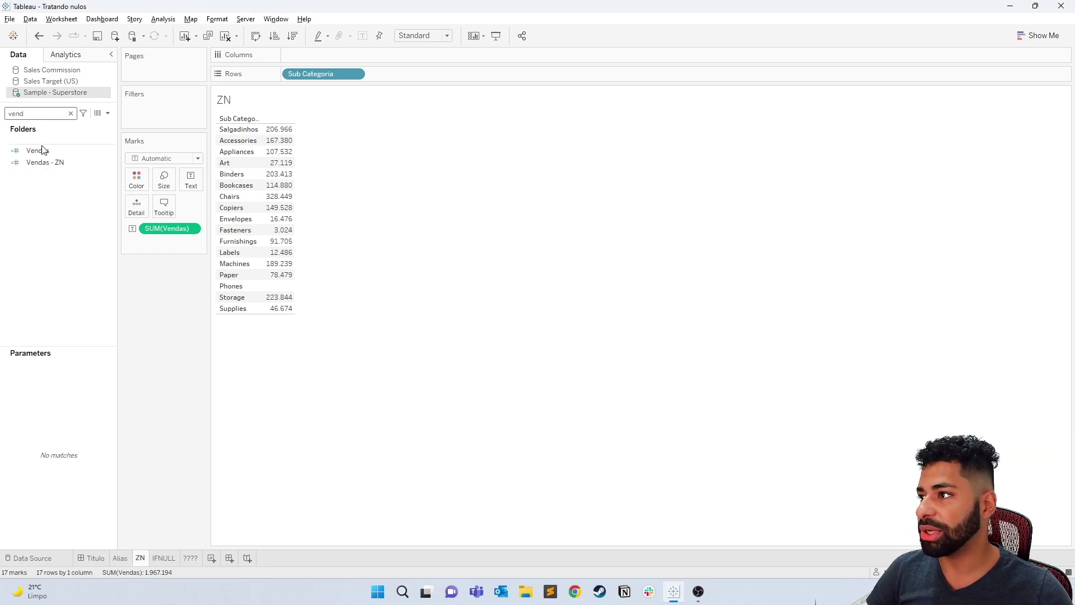
pyautogui.doubleClick(44, 163)
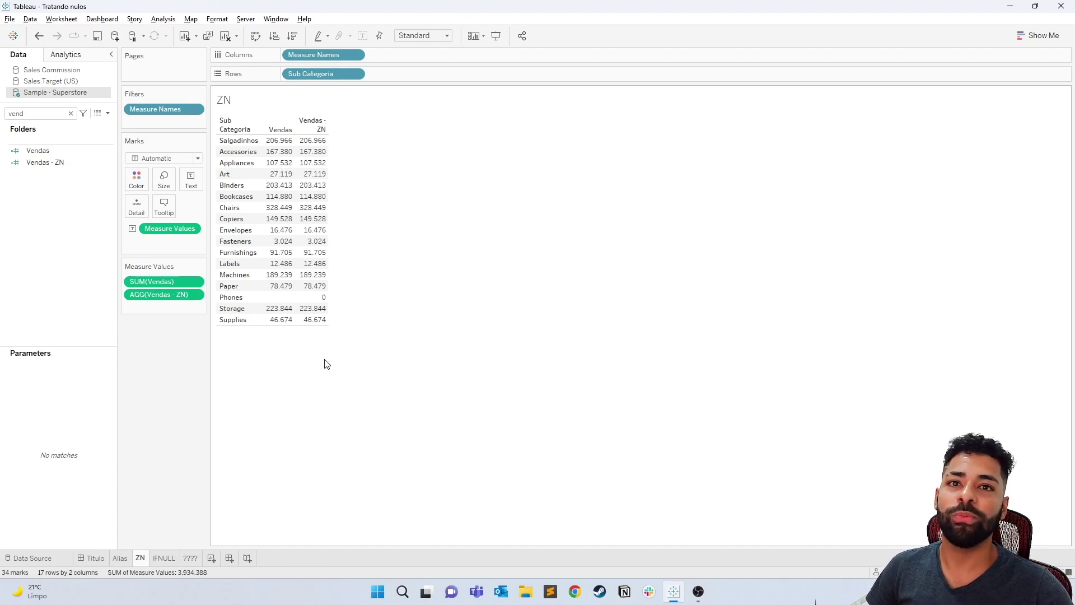
pyautogui.click(161, 558)
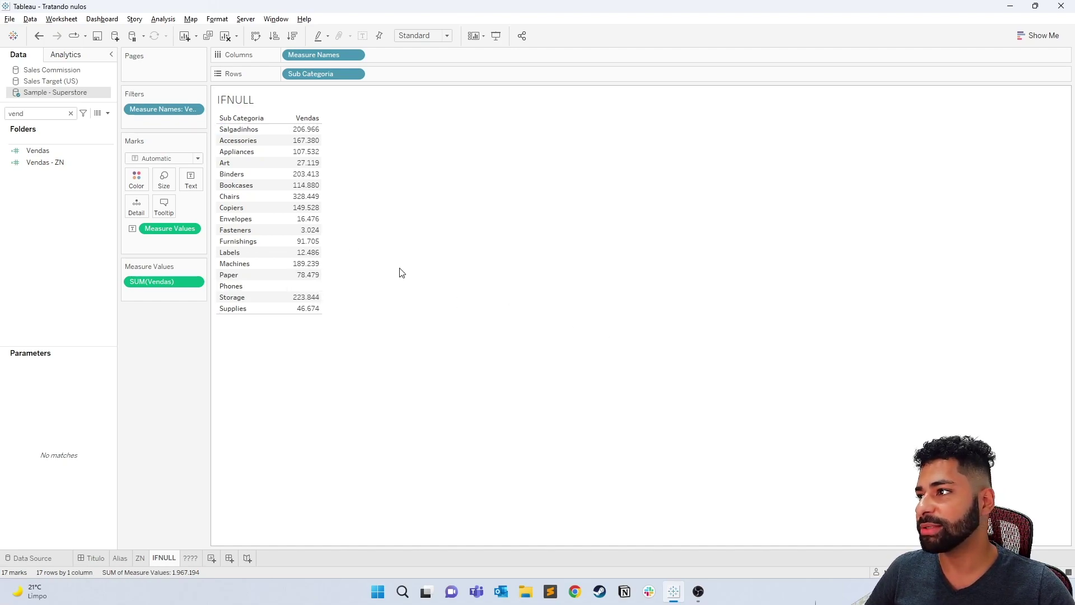
# Start a new calculated field named 'Vendas - IFNULL' with an empty IFNULL function
pyautogui.click(108, 113)
pyautogui.click(95, 123)
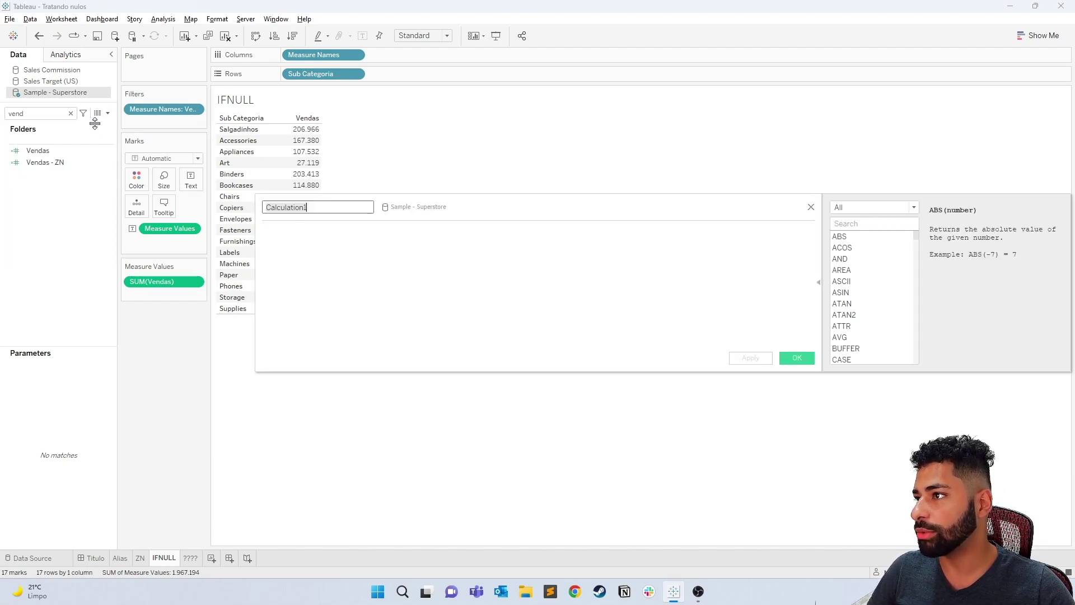
pyautogui.write('Vendas - IFNULL')
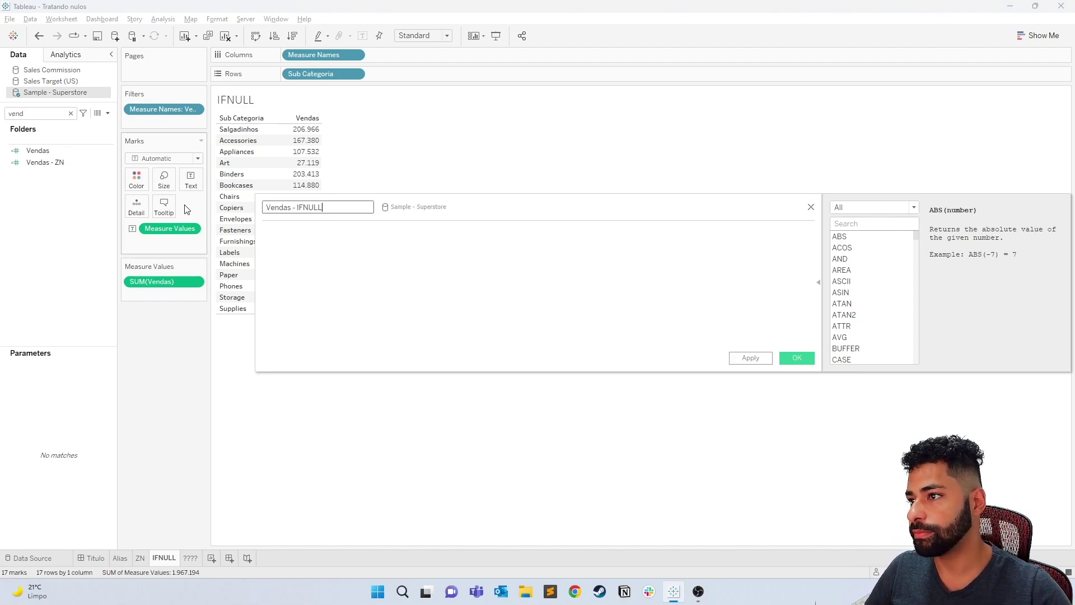
pyautogui.press('Tab')
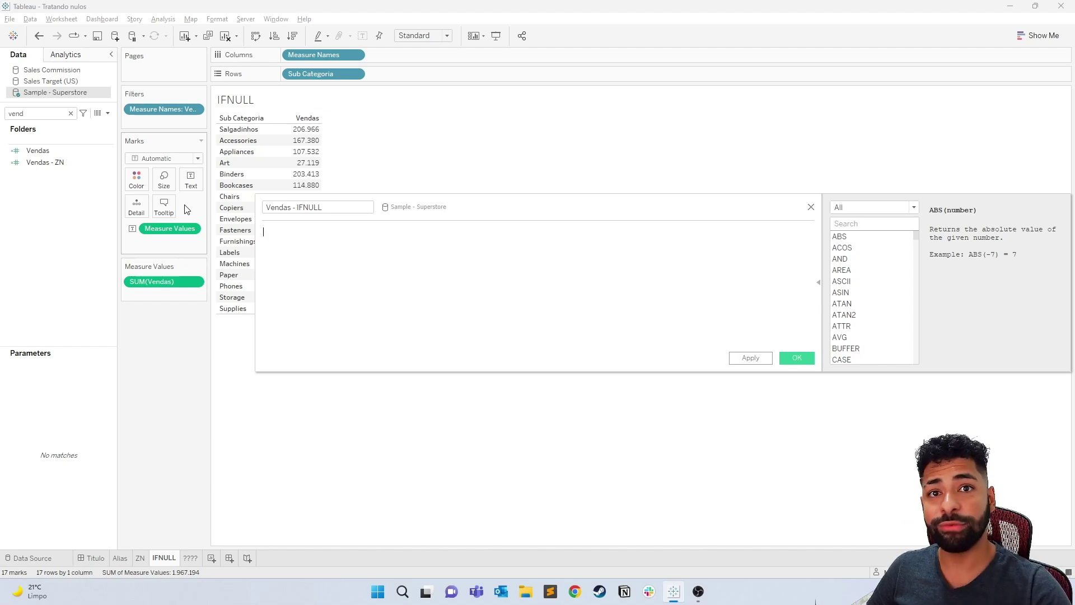
pyautogui.write('IFN')
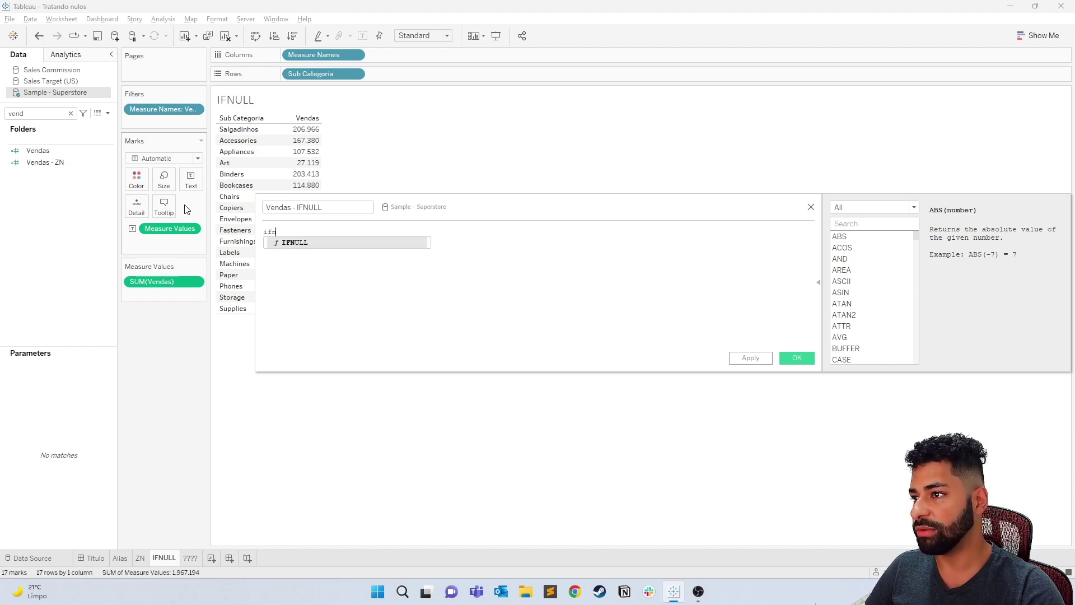
pyautogui.press('Return')
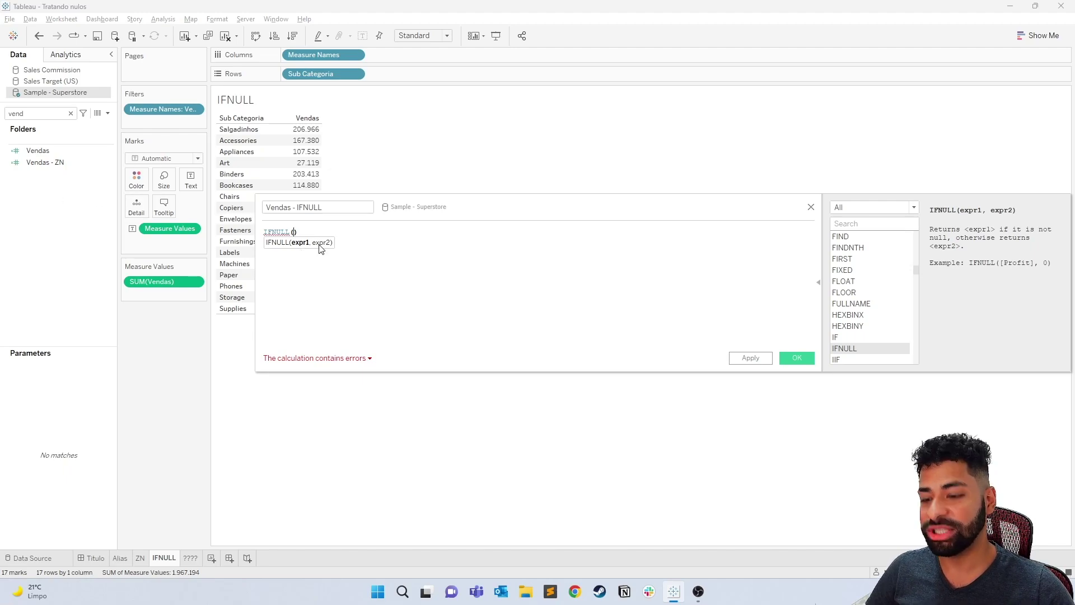
pyautogui.press('Return')
pyautogui.press('Up')
pyautogui.press('Tab')
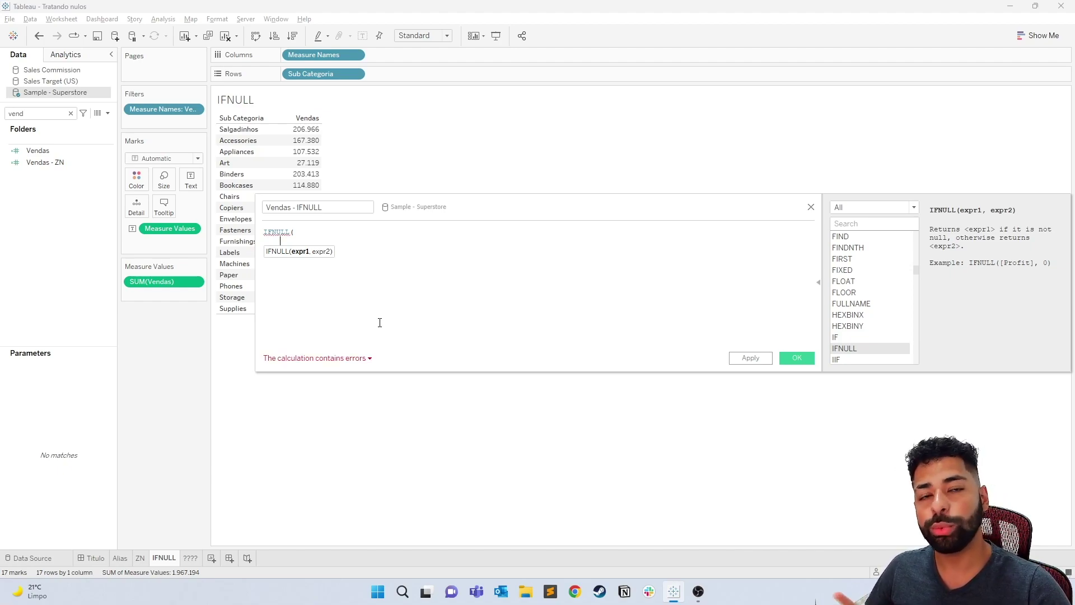
# Complete the formula as IFNULL(SUM([Vendas]), 0) and save it as a new field
pyautogui.write('sum')
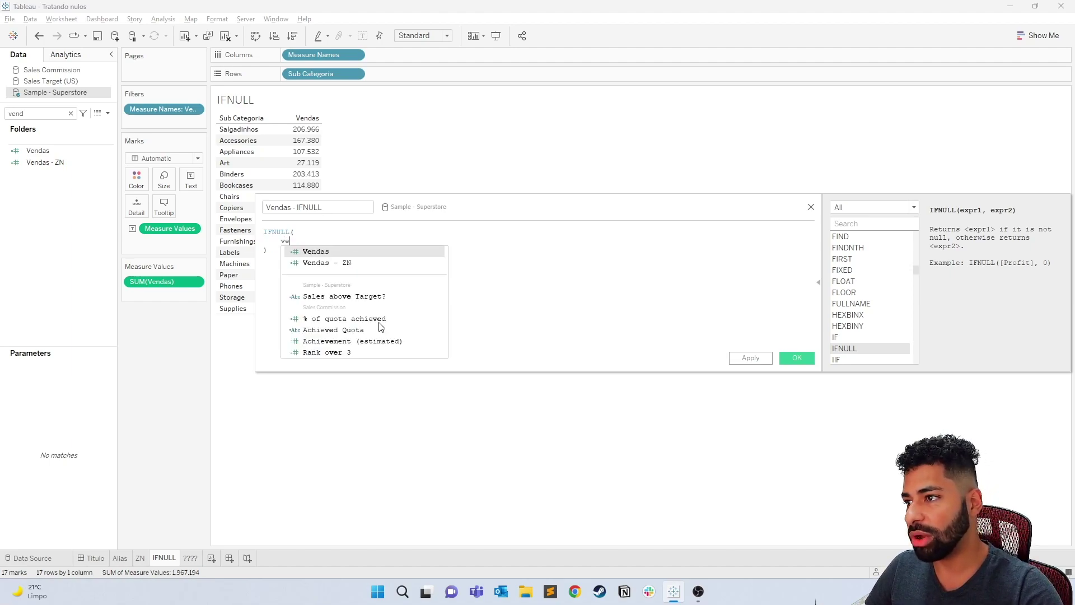
pyautogui.press('Return')
pyautogui.write('vend')
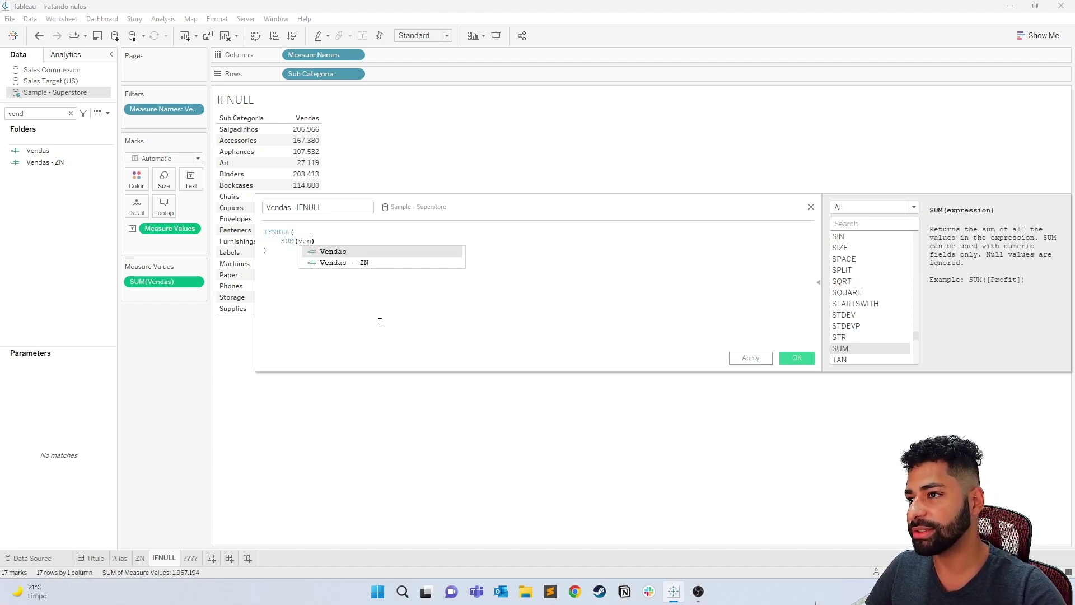
pyautogui.press('Return')
pyautogui.write('),')
pyautogui.press('Return')
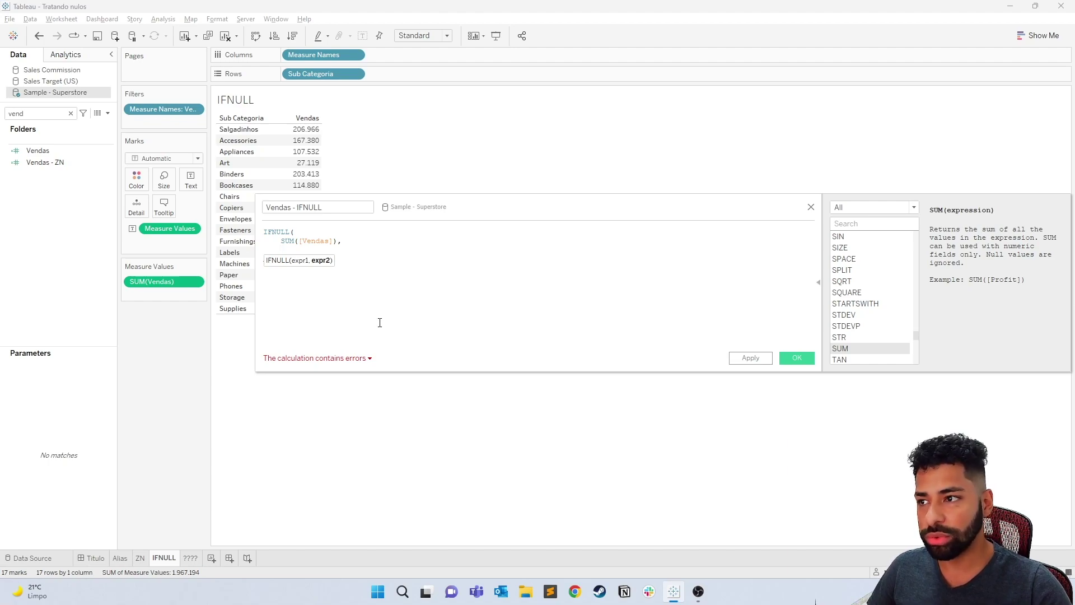
pyautogui.write('0')
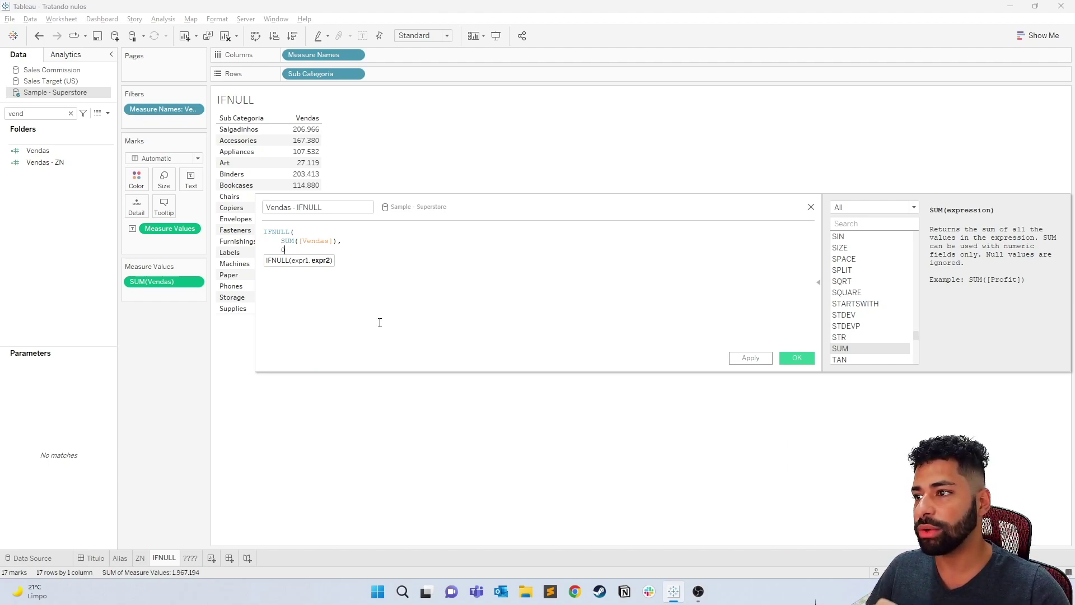
pyautogui.press('Return')
pyautogui.write(')')
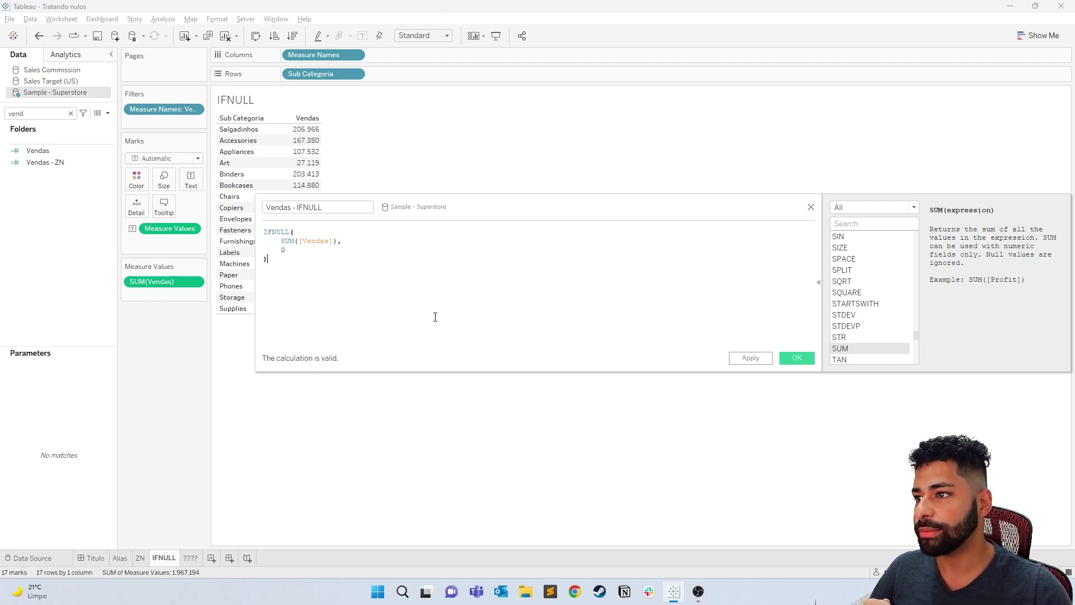
pyautogui.click(746, 359)
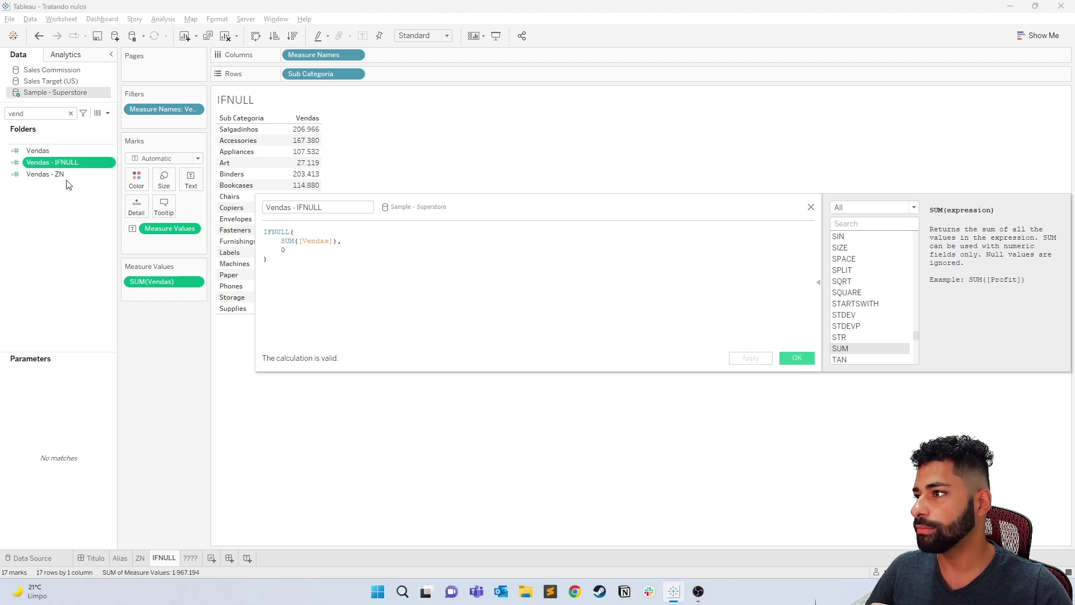
# Add Vendas - IFNULL to the table and change its null fallback from 0 to 500
pyautogui.moveTo(529, 210); pyautogui.dragTo(514, 353)
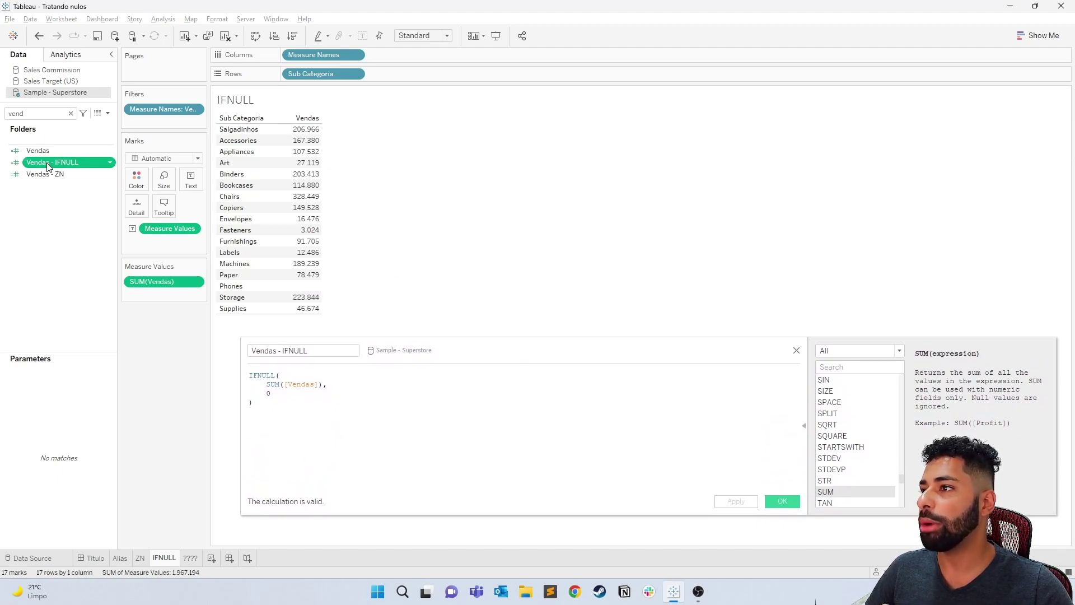
pyautogui.doubleClick(48, 162)
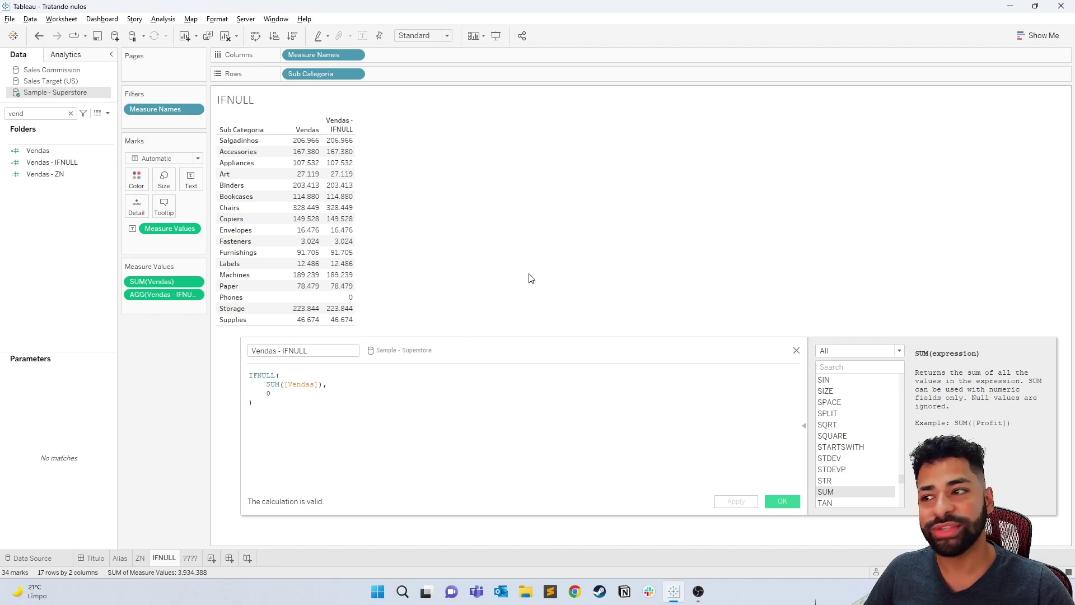
pyautogui.click(272, 393)
pyautogui.doubleClick(269, 393)
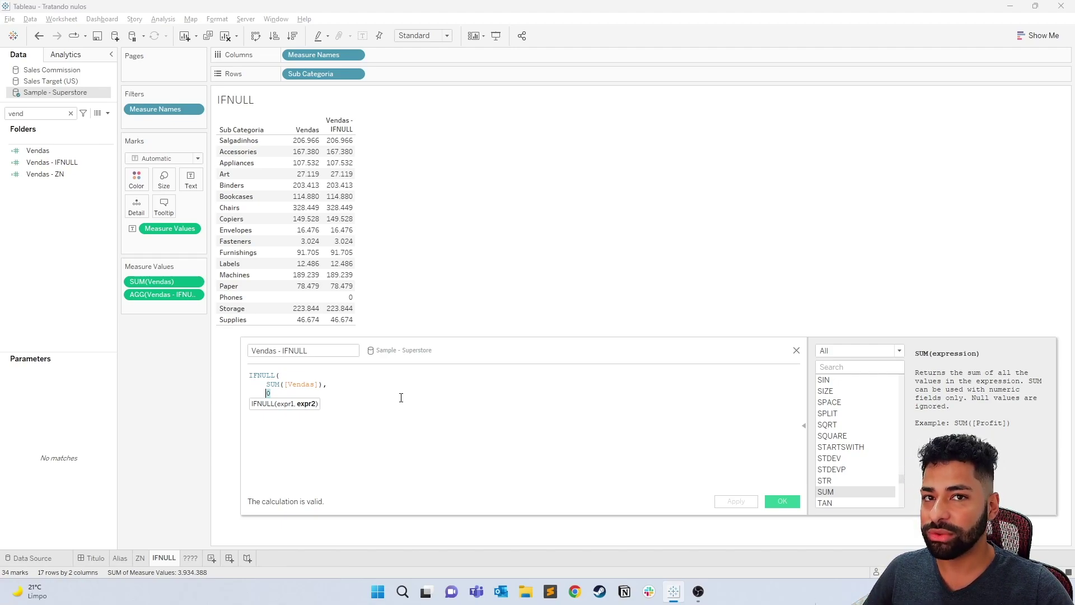
pyautogui.write('500')
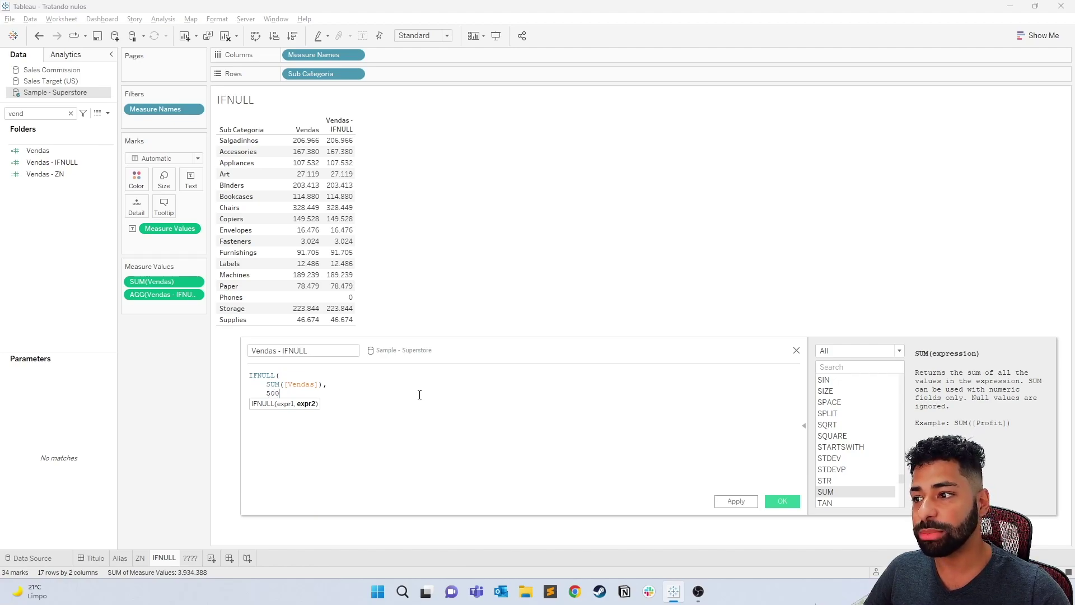
pyautogui.click(730, 502)
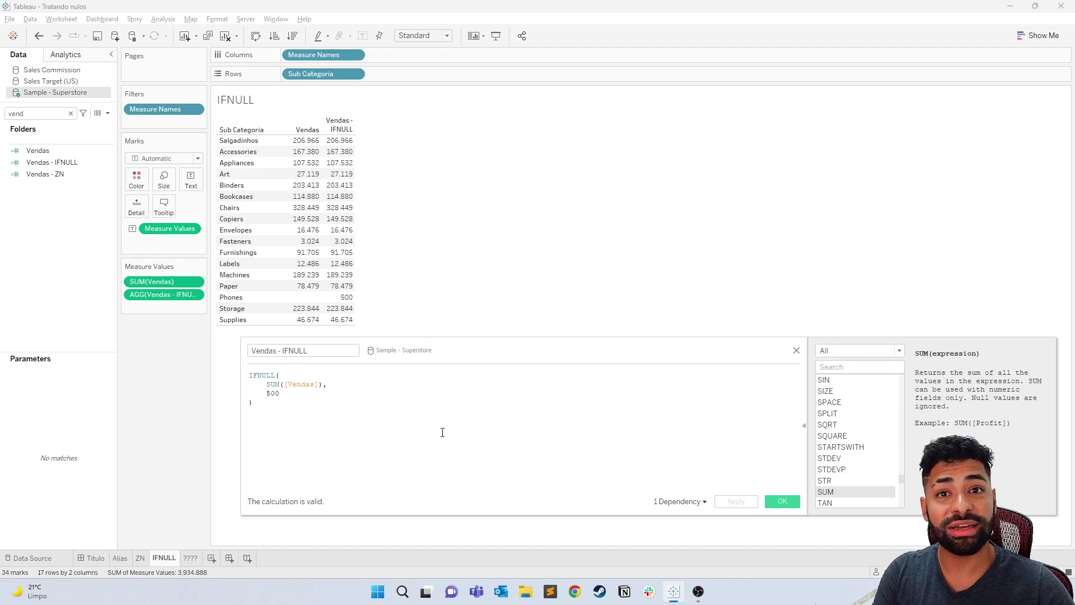
pyautogui.click(781, 501)
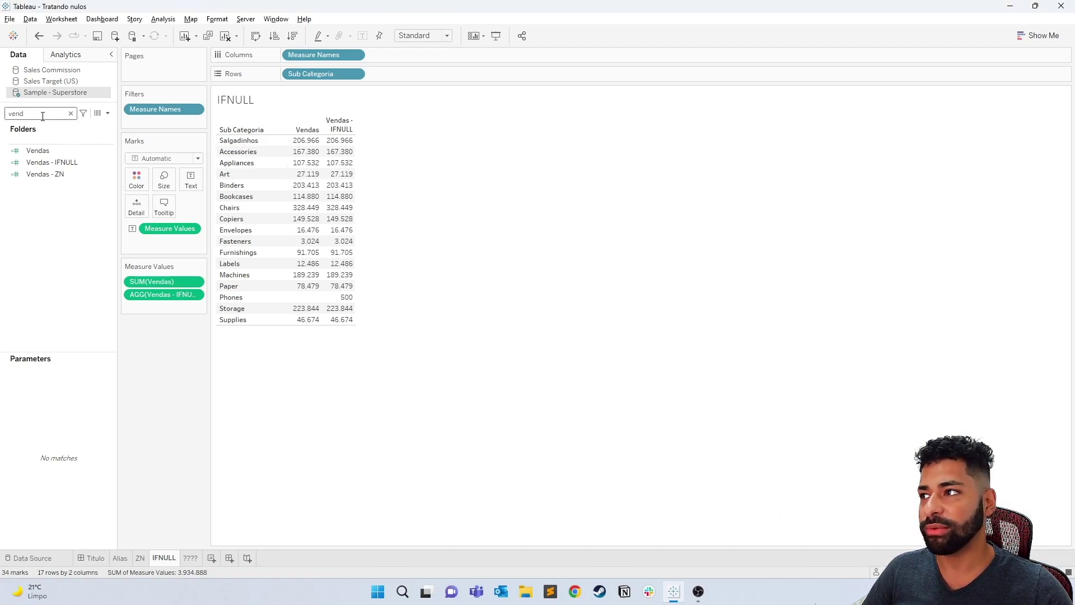
# Add É Nulo? to the table rows and select the Verdadeiro Salgadinhos row
pyautogui.press('BackSpace')
pyautogui.press('BackSpace')
pyautogui.press('BackSpace')
pyautogui.press('BackSpace')
pyautogui.write('nu')
pyautogui.doubleClick(38, 141)
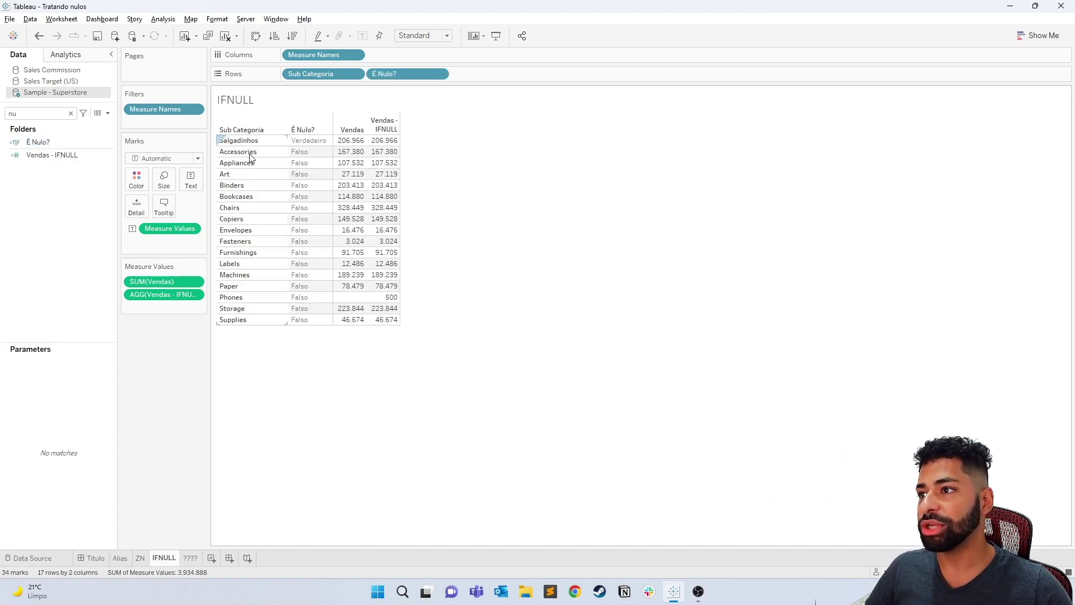
pyautogui.click(322, 142)
pyautogui.click(253, 143)
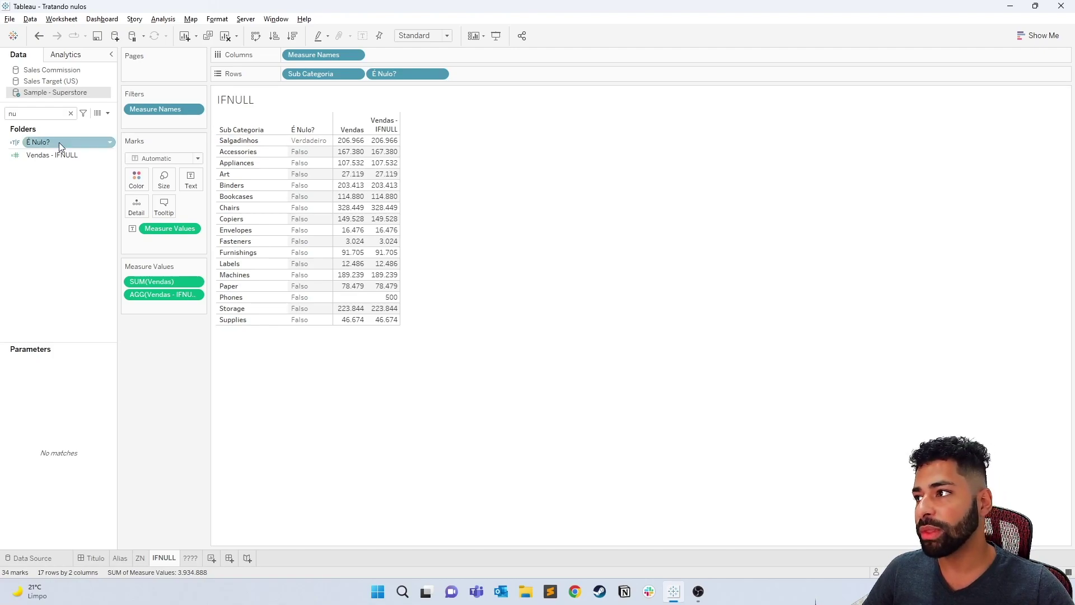
# Search 'sub' in the Data pane and select the Sub Categoria field
pyautogui.click(45, 115)
pyautogui.press('BackSpace')
pyautogui.press('BackSpace')
pyautogui.write('sub')
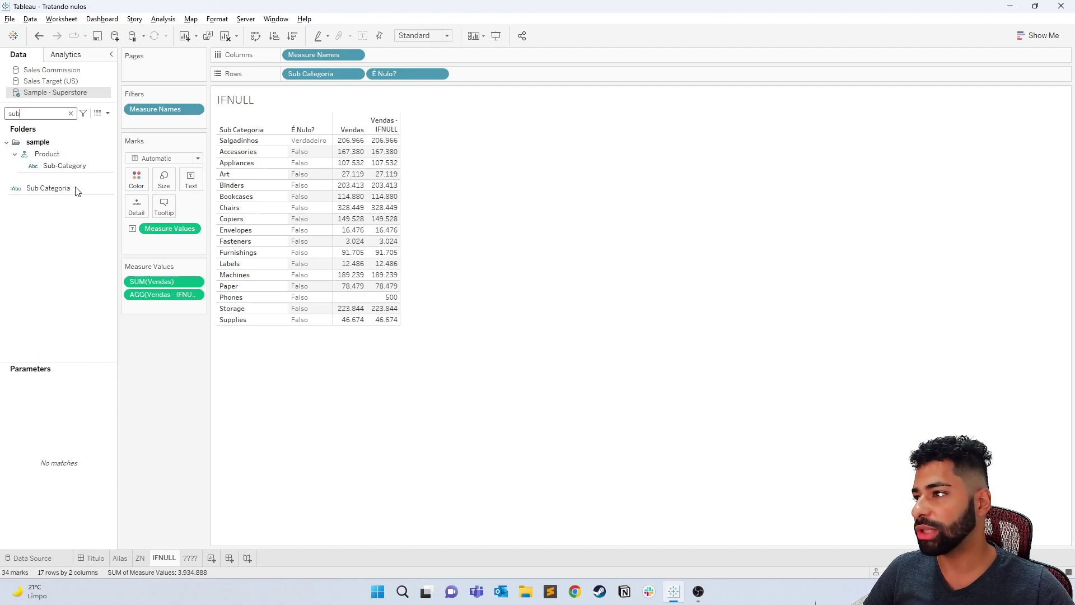
pyautogui.click(60, 191)
# Clear all Sub Categoria aliases so the row reads Null, and drag É Nulo? off Rows
pyautogui.rightClick(58, 188)
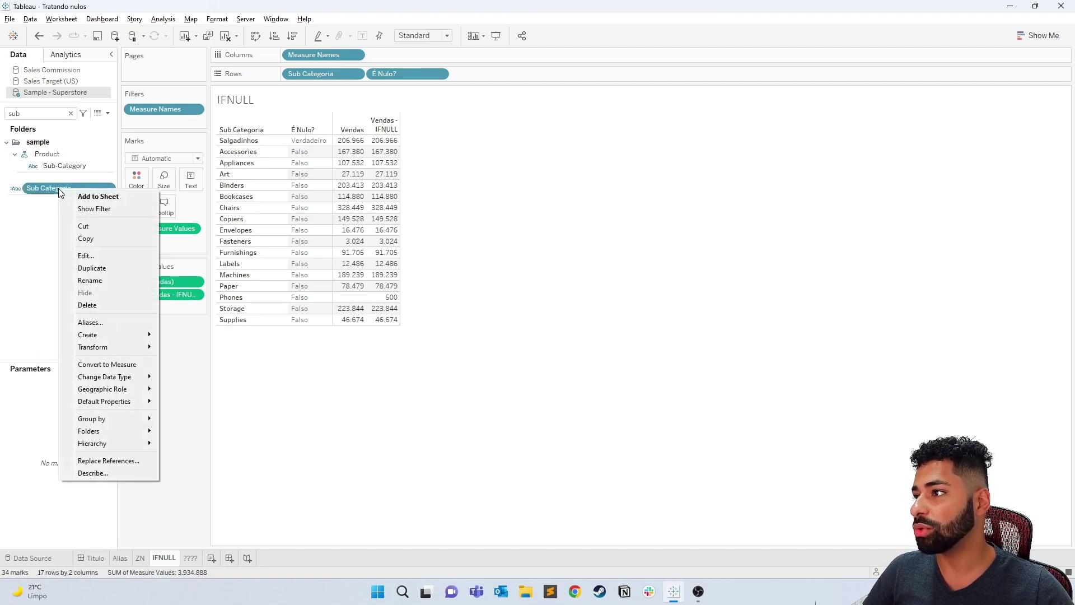
pyautogui.click(95, 323)
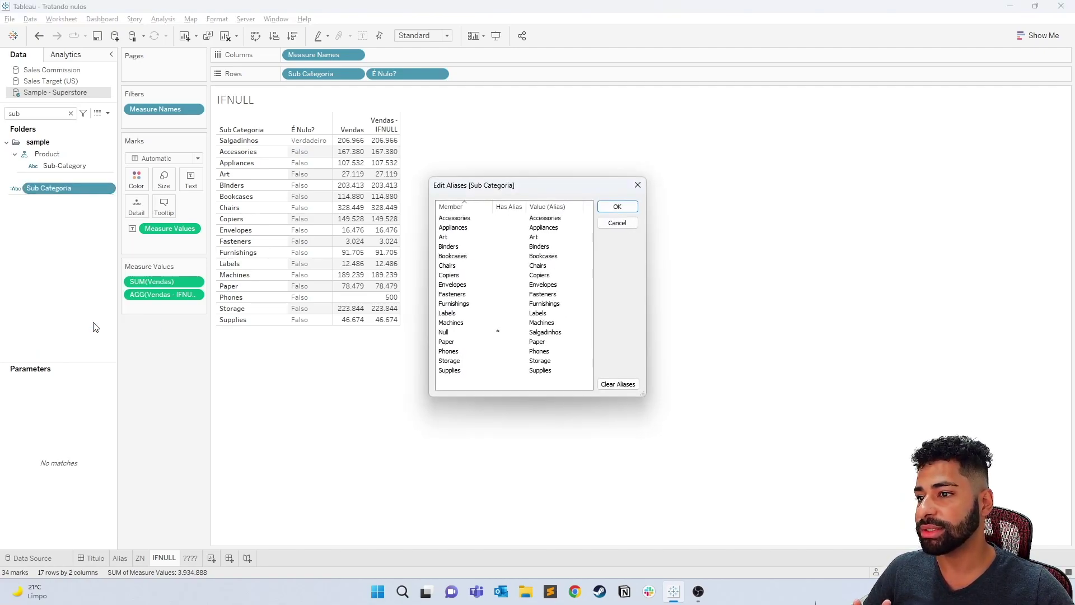
pyautogui.click(618, 384)
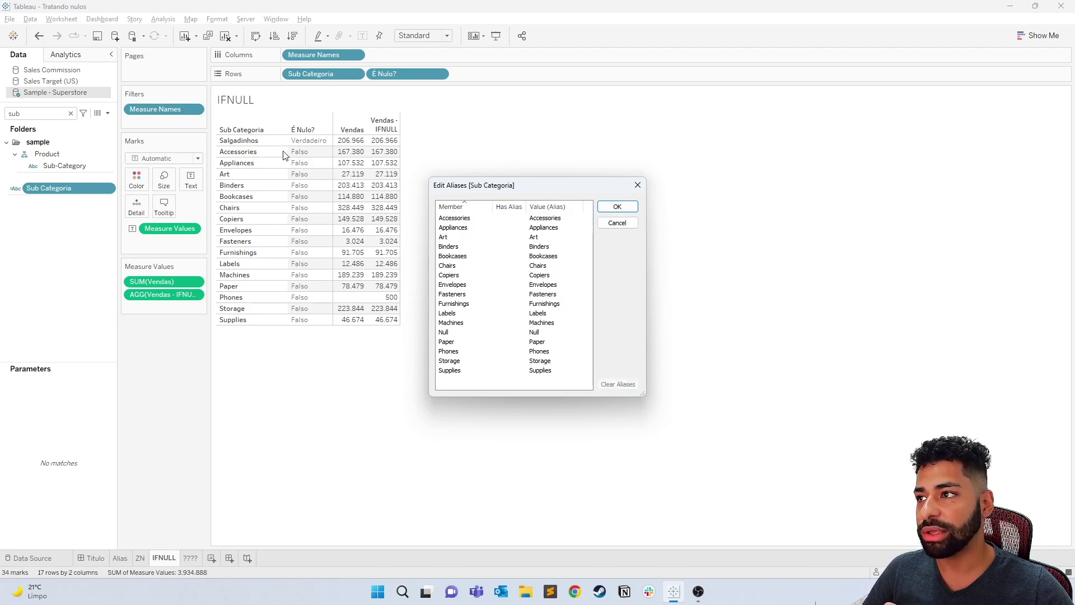
pyautogui.click(617, 207)
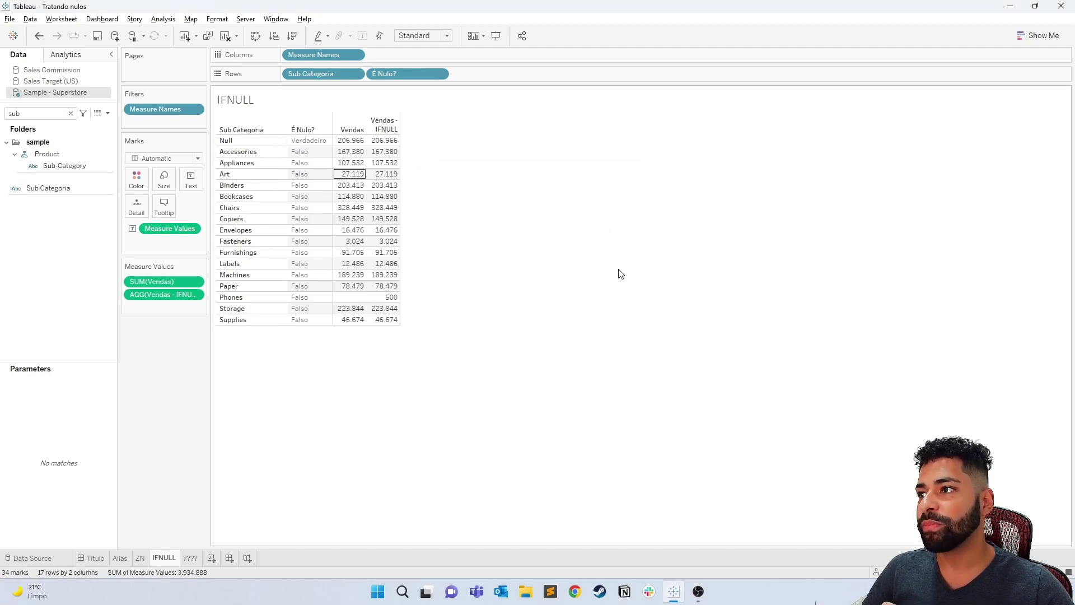
pyautogui.moveTo(402, 73); pyautogui.dragTo(183, 342)
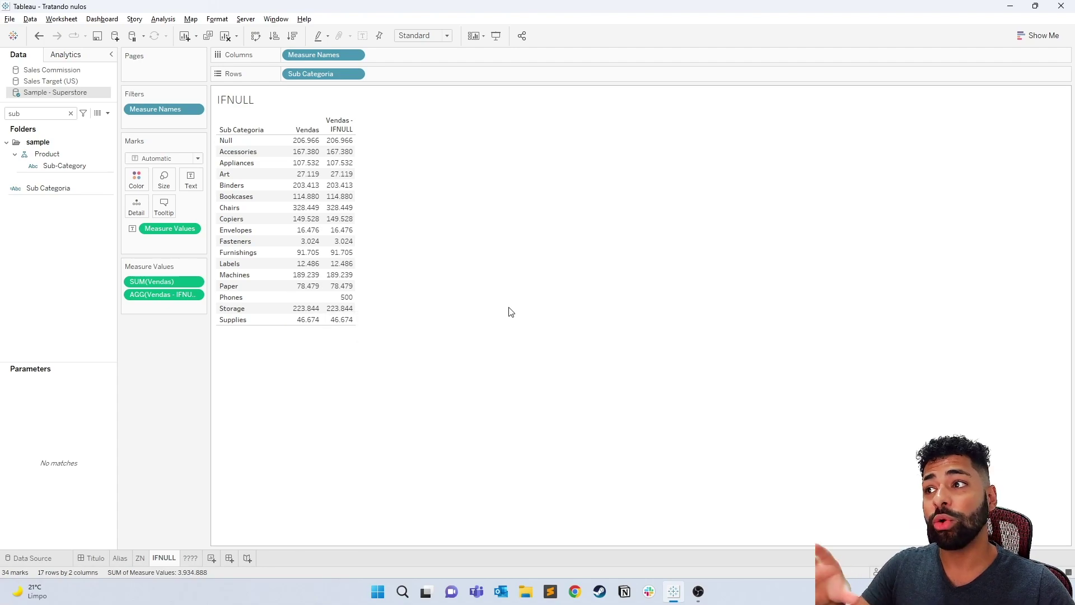
# Start a new calculated field named 'Sub Categoria - IFNULL' using the IFNULL function
pyautogui.click(108, 114)
pyautogui.click(79, 125)
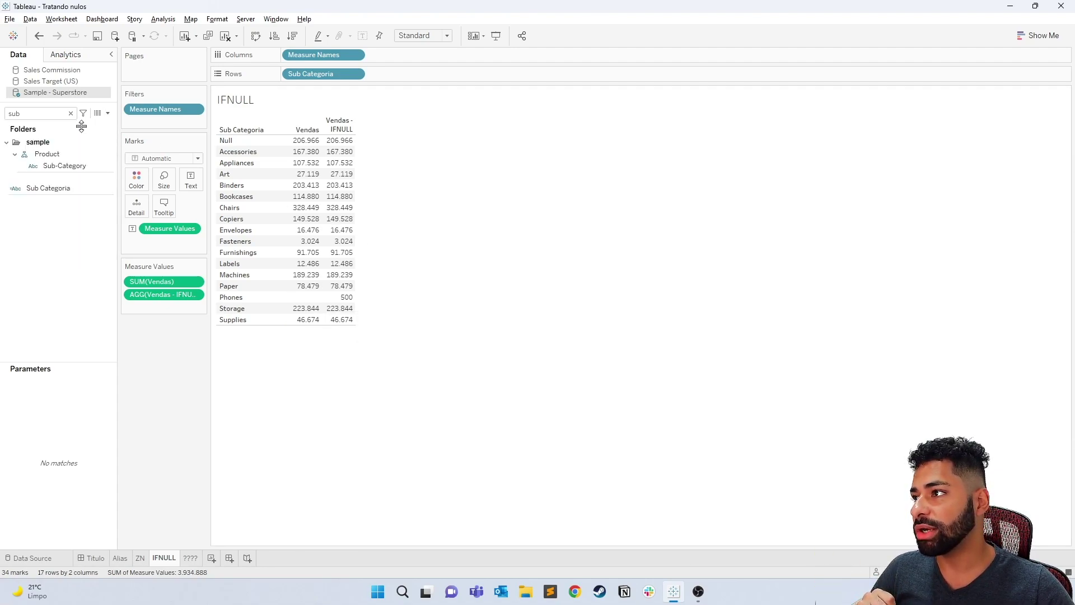
pyautogui.moveTo(335, 357); pyautogui.dragTo(482, 348)
pyautogui.write('Sub Categoria - IFNULL')
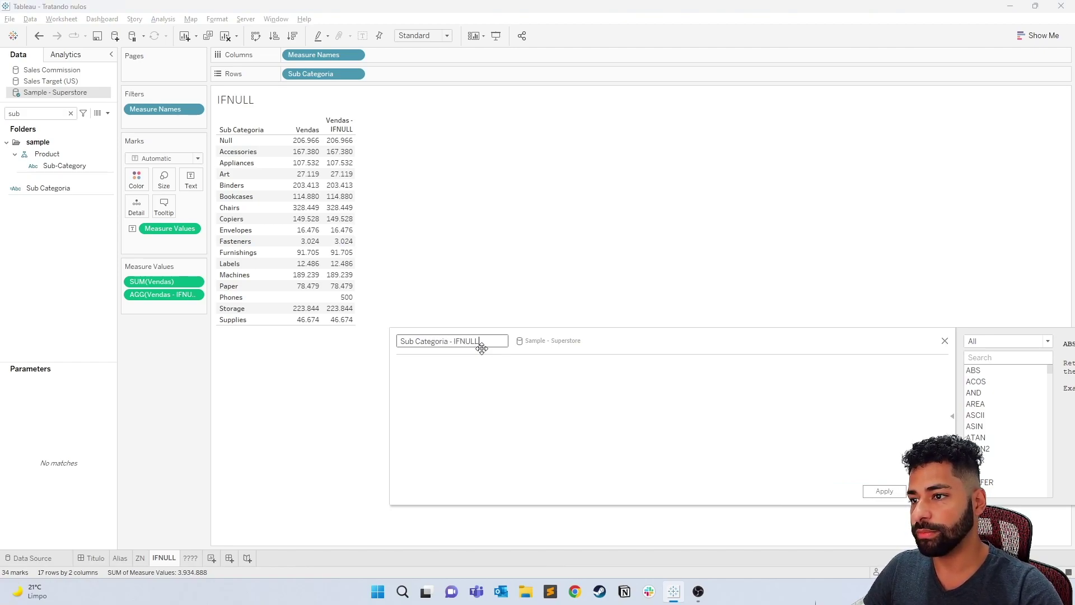
pyautogui.press('Tab')
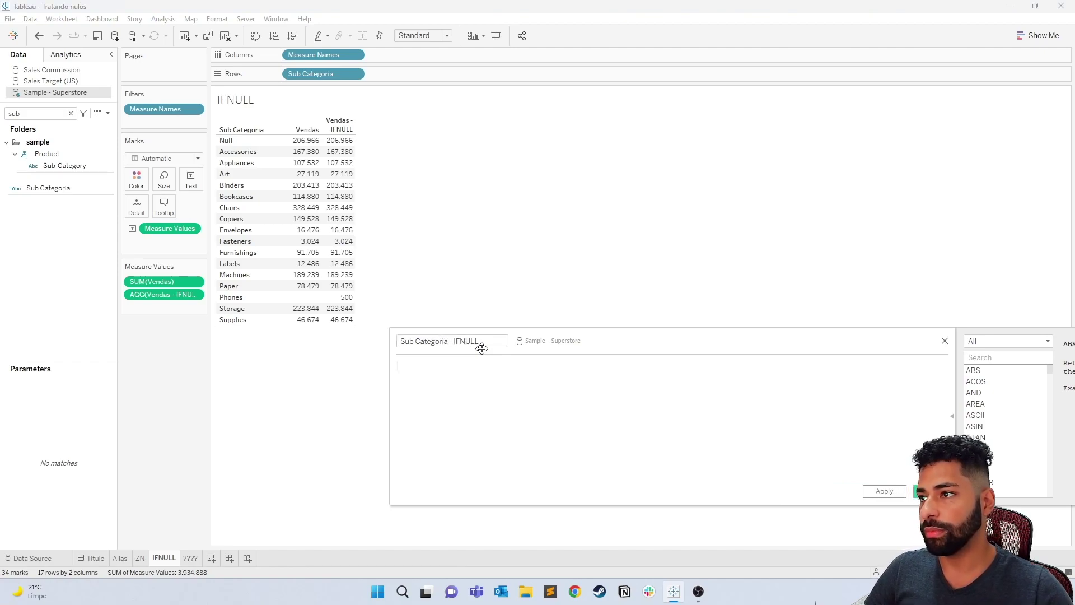
pyautogui.write('if')
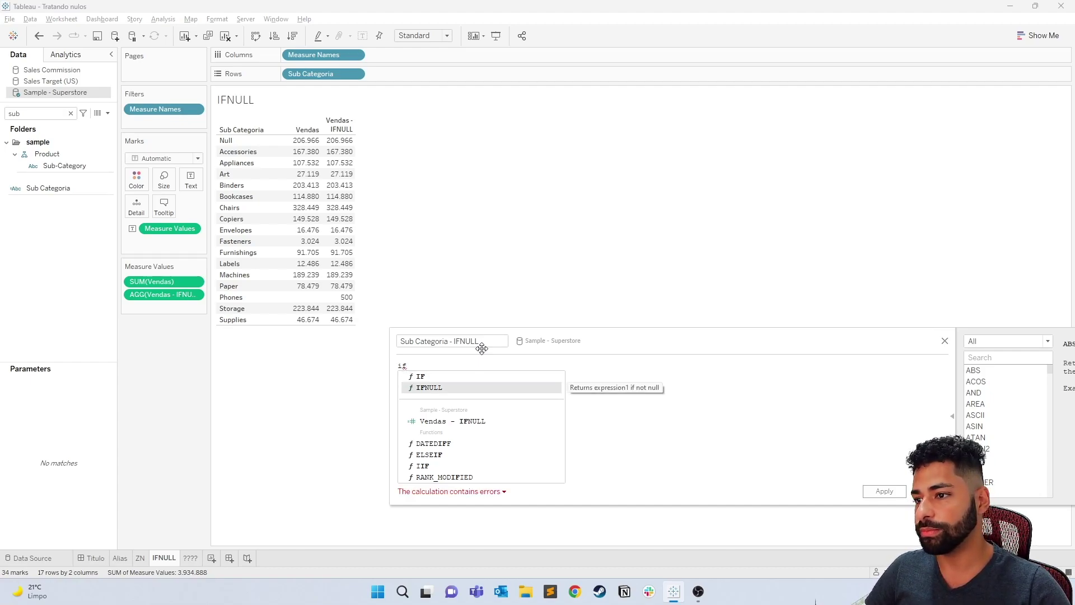
pyautogui.press('Return')
pyautogui.press('Return')
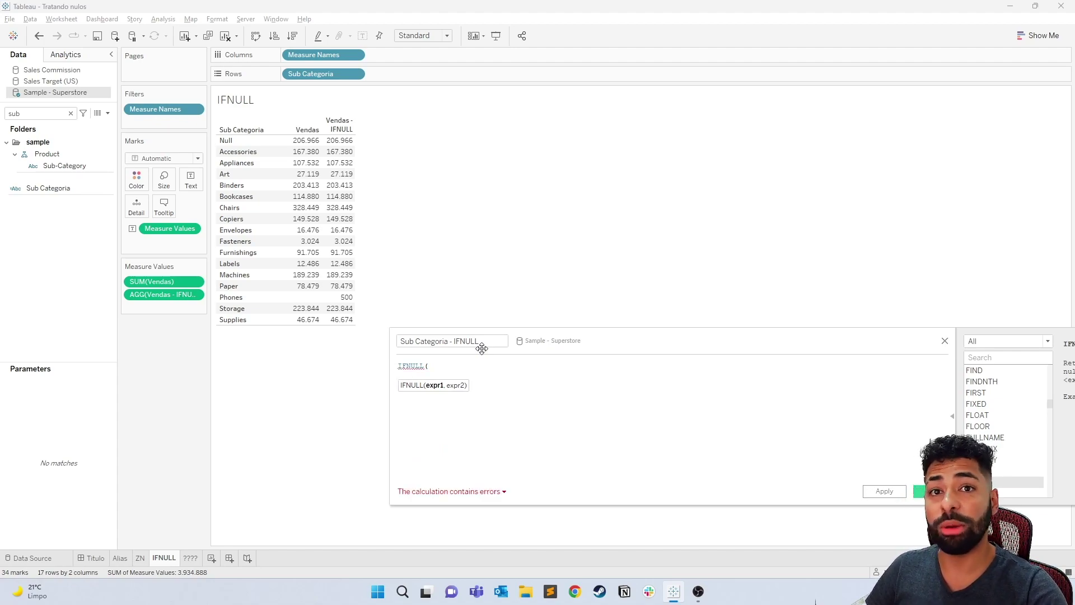
# Complete the formula as IFNULL([Sub Categoria], a fixed name text label) and save the field
pyautogui.press('Tab')
pyautogui.write('sub')
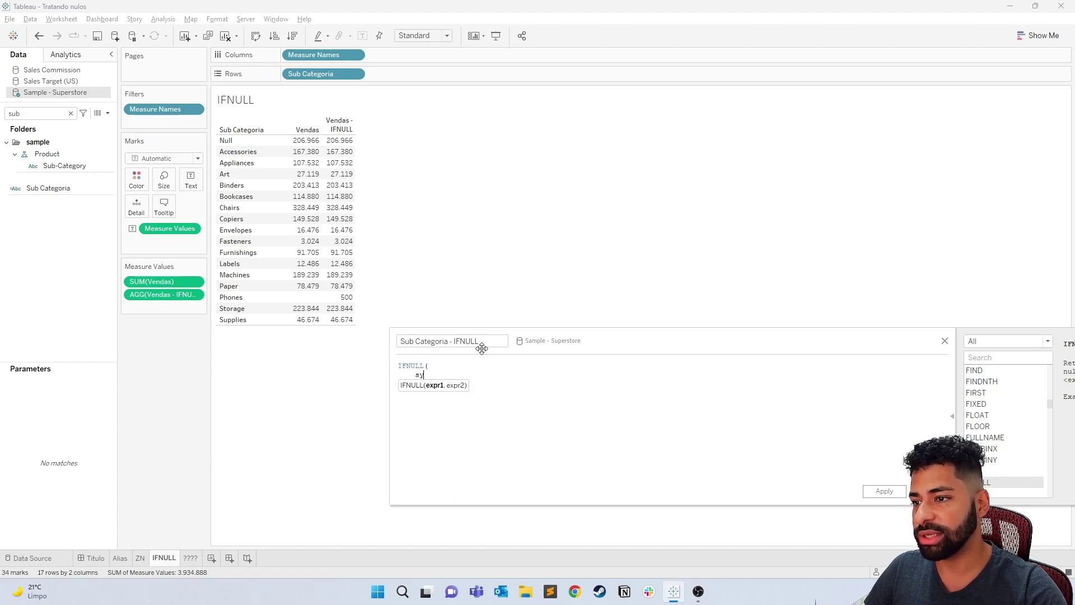
pyautogui.press('Return')
pyautogui.write(',')
pyautogui.press('Return')
pyautogui.write("'")
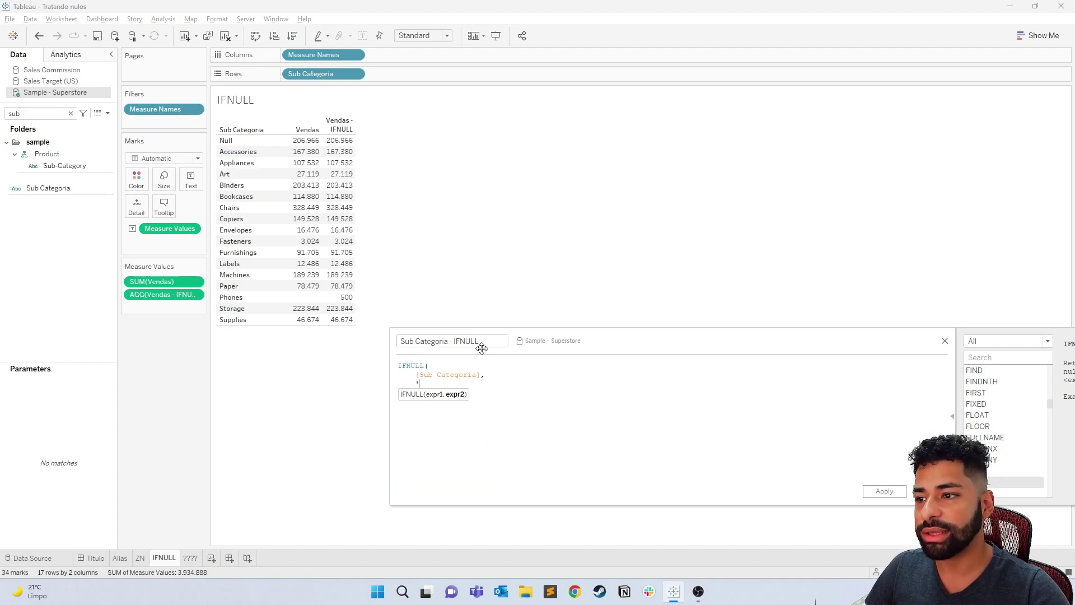
pyautogui.write('N')
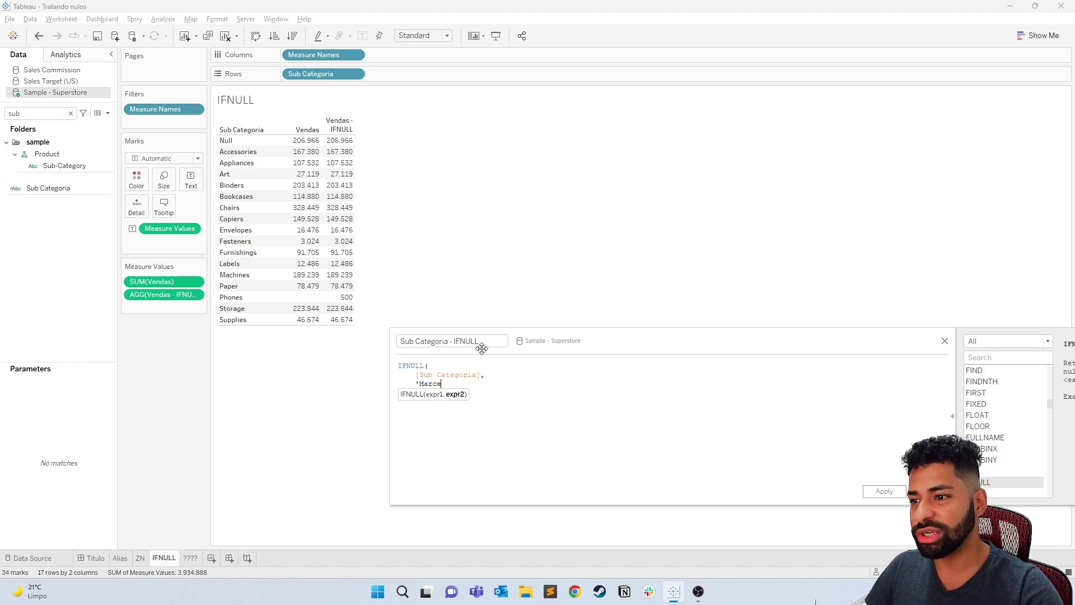
pyautogui.write("arcelo Has'")
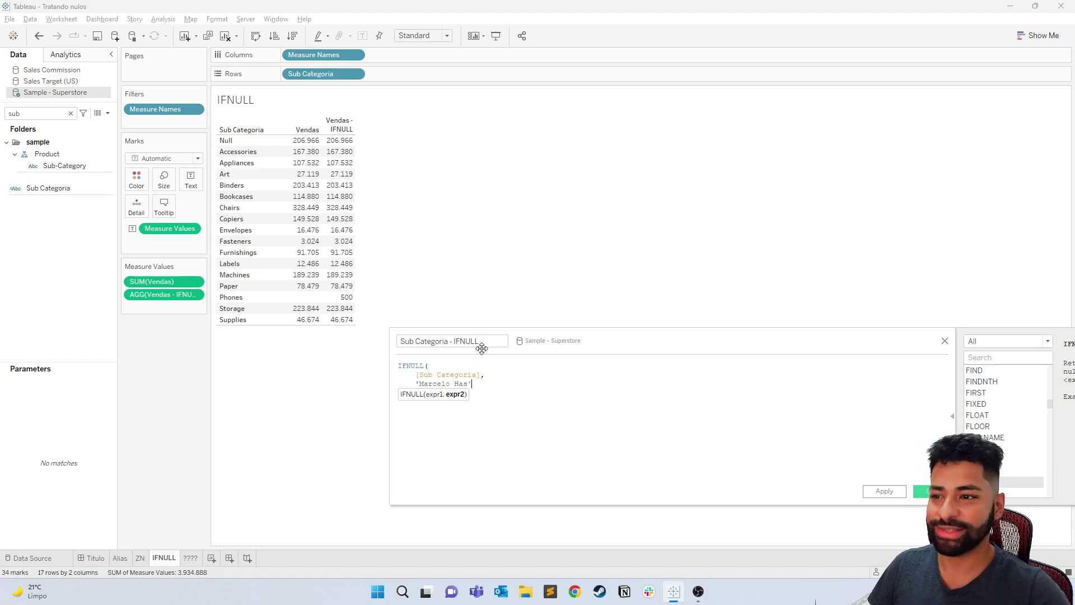
pyautogui.press('Return')
pyautogui.write(')')
pyautogui.moveTo(621, 339); pyautogui.dragTo(586, 345)
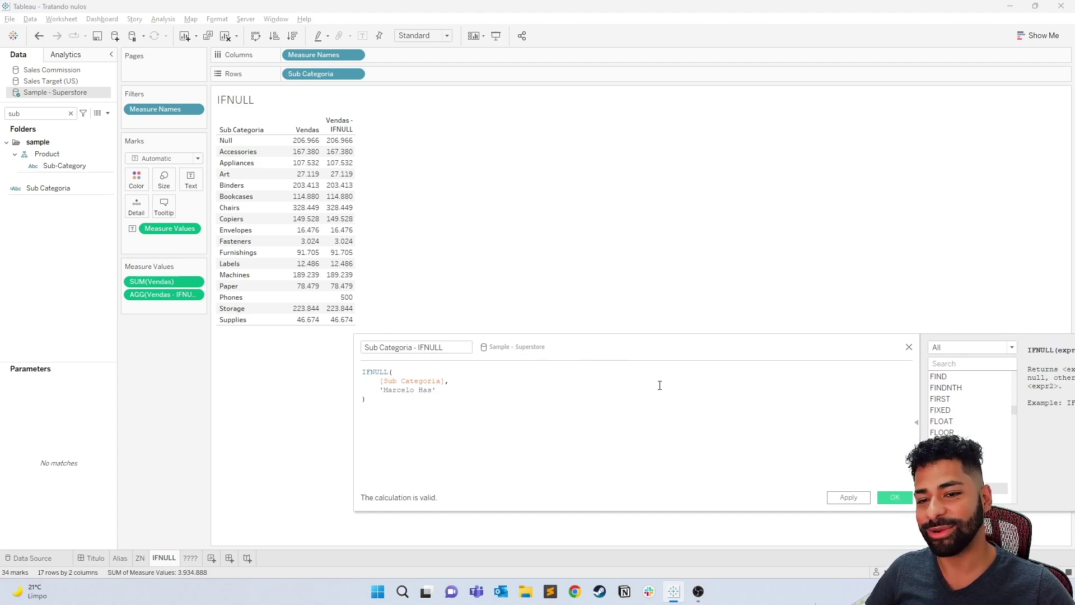
pyautogui.click(862, 497)
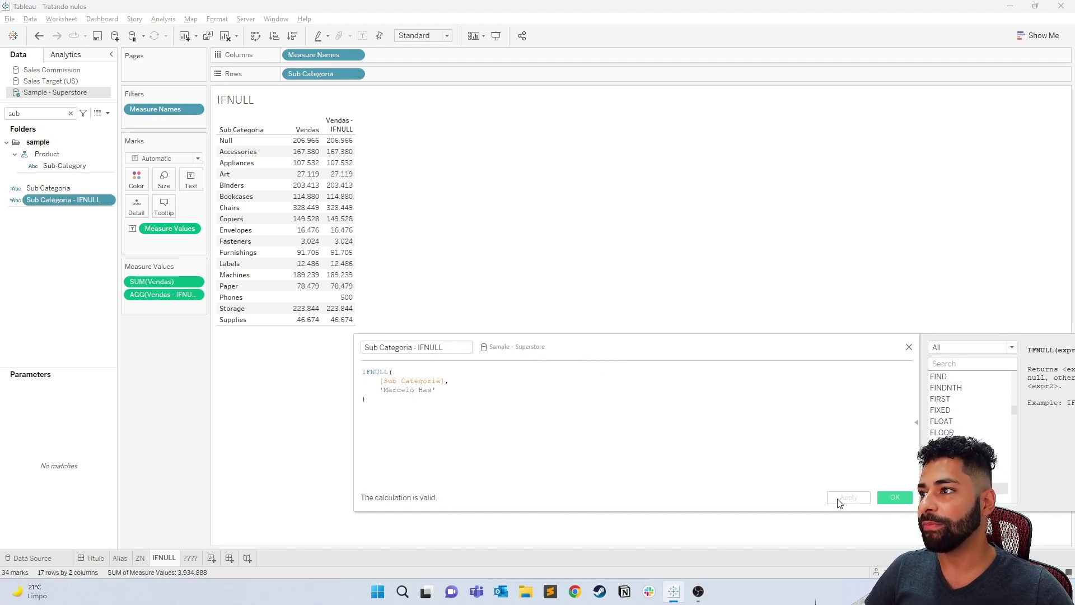
# Add Sub Categoria - IFNULL to the table rows and widen its column to fit
pyautogui.moveTo(62, 202); pyautogui.dragTo(487, 70)
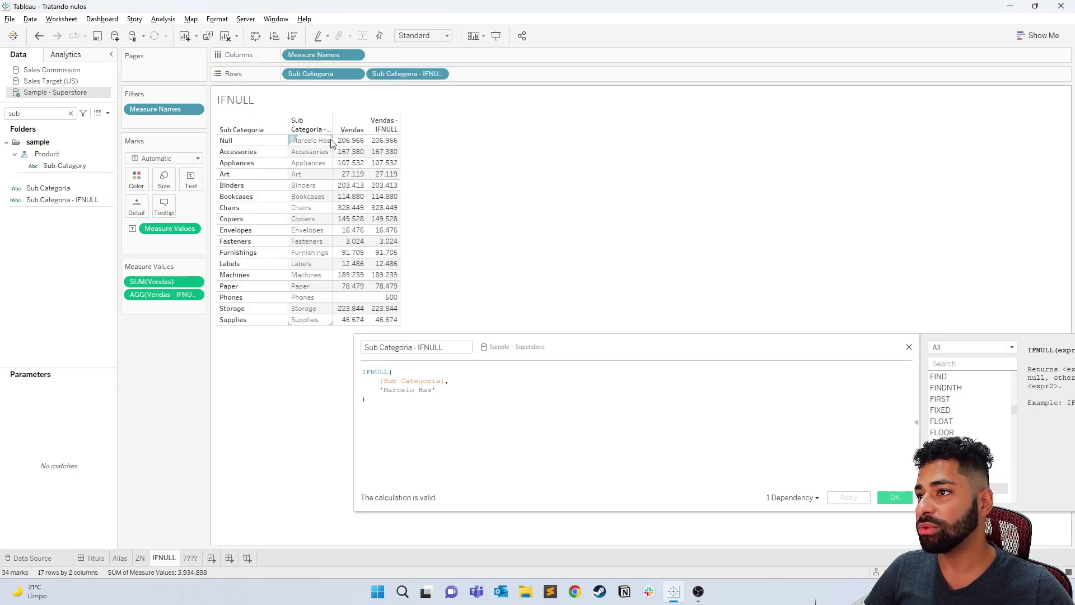
pyautogui.moveTo(331, 140); pyautogui.dragTo(344, 141)
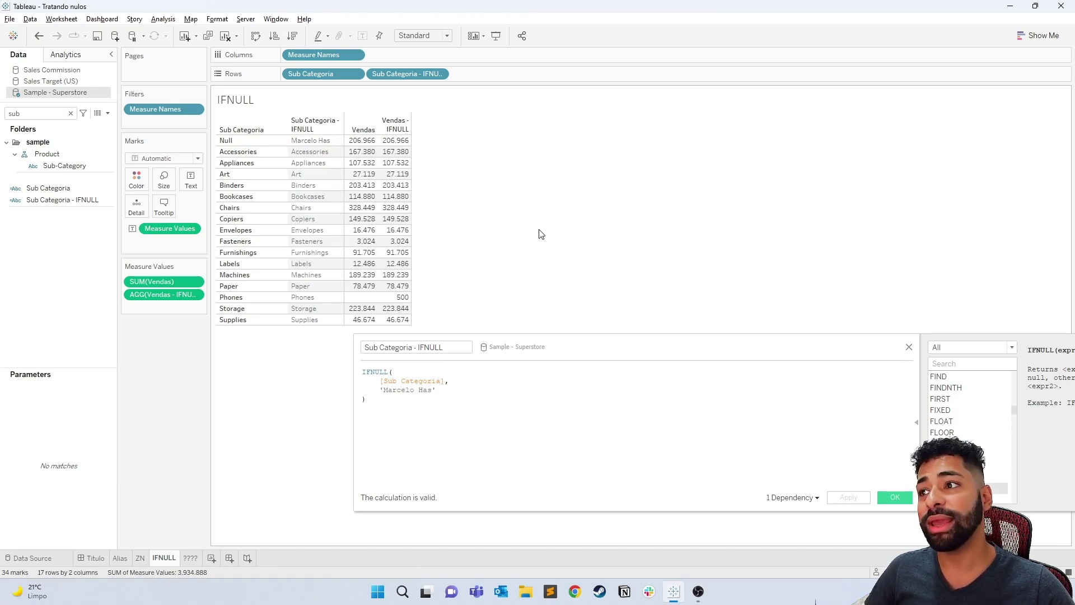
pyautogui.click(108, 113)
# Create a new calculated field and name it 'Teste IFNULL'
pyautogui.click(89, 130)
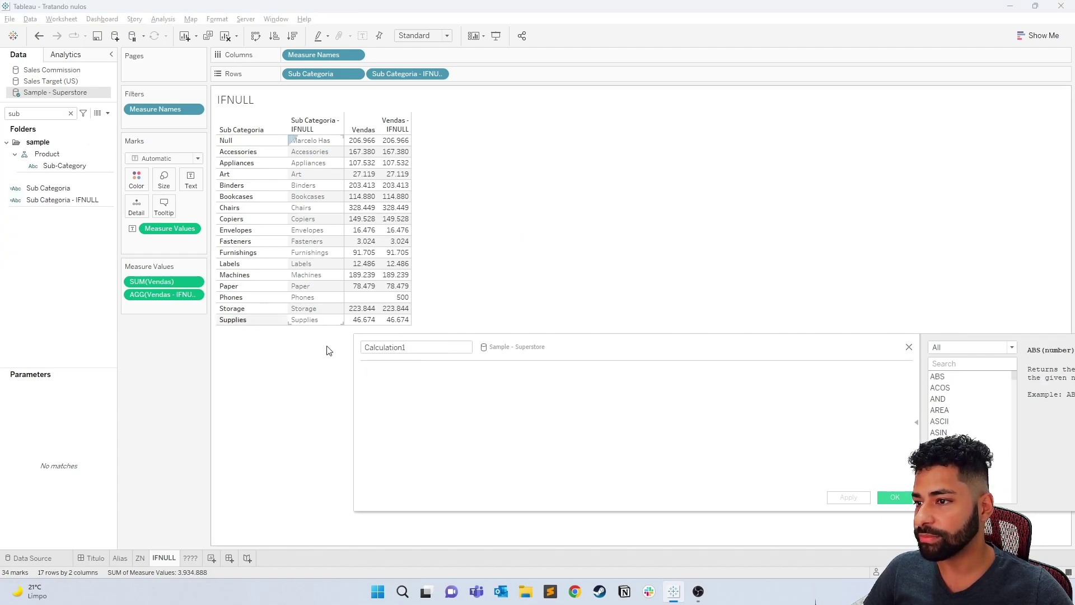
pyautogui.doubleClick(411, 343)
pyautogui.write('TE')
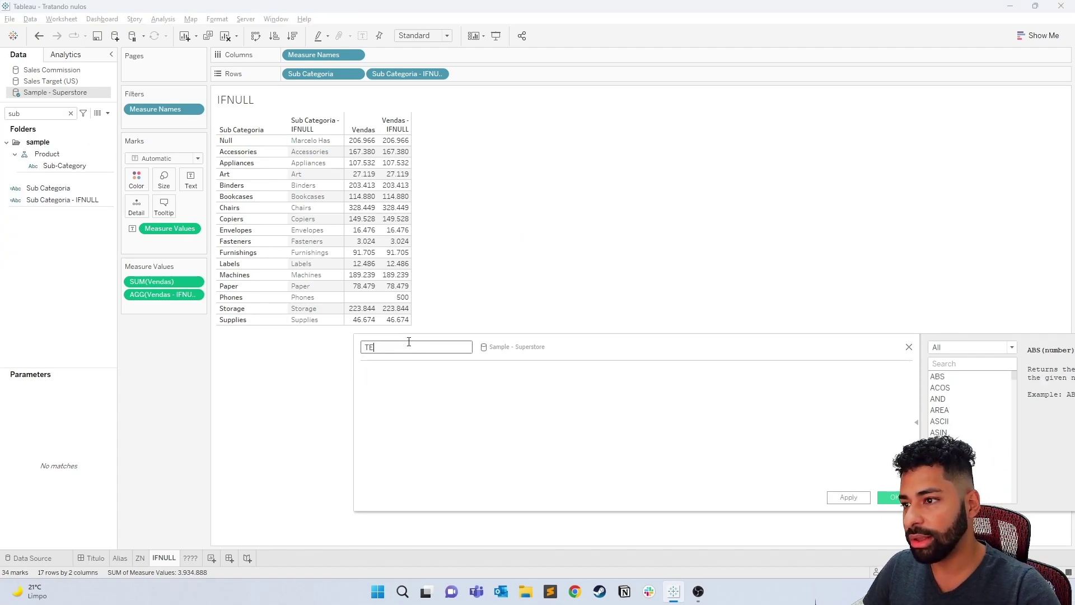
pyautogui.press('BackSpace')
pyautogui.press('BackSpace')
pyautogui.write('Teste')
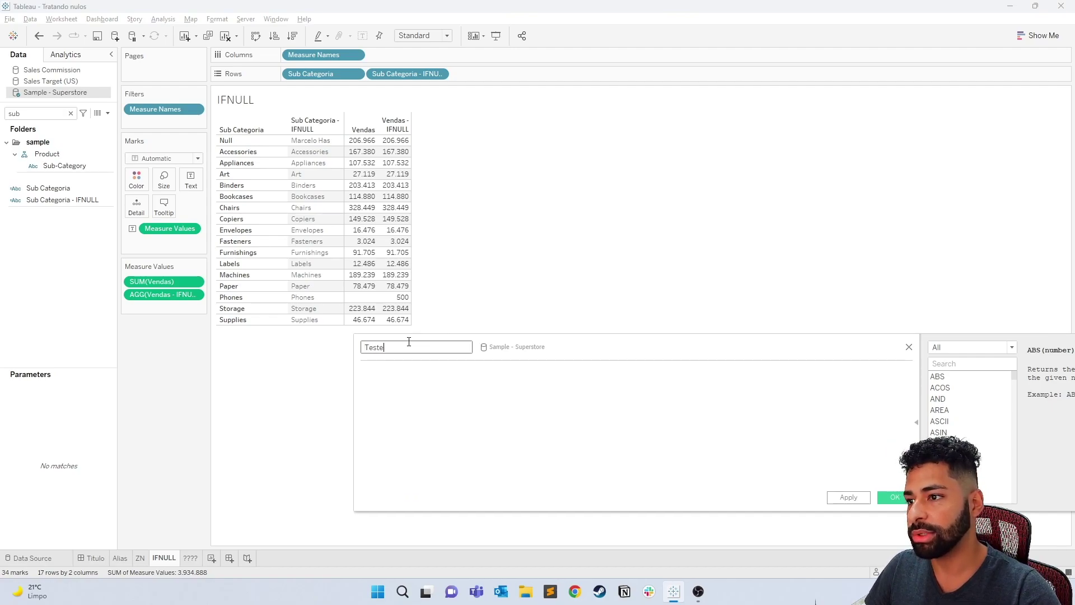
pyautogui.write(' IFNULL')
pyautogui.press('Tab')
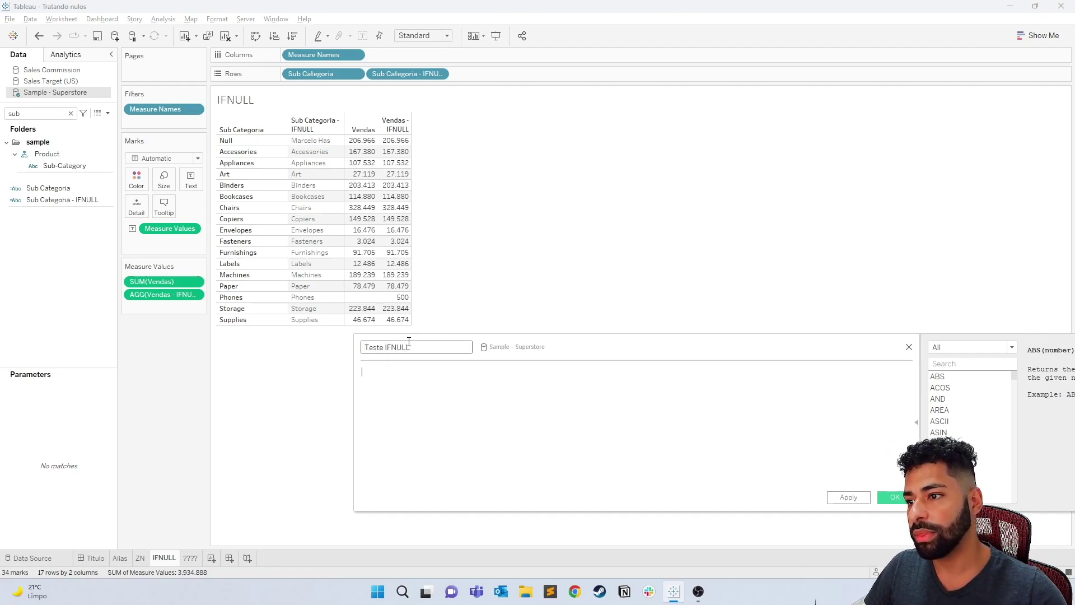
# Enter the formula ISNULL([Sub Categoria - IFNULL]) and save the calculation
pyautogui.write('is')
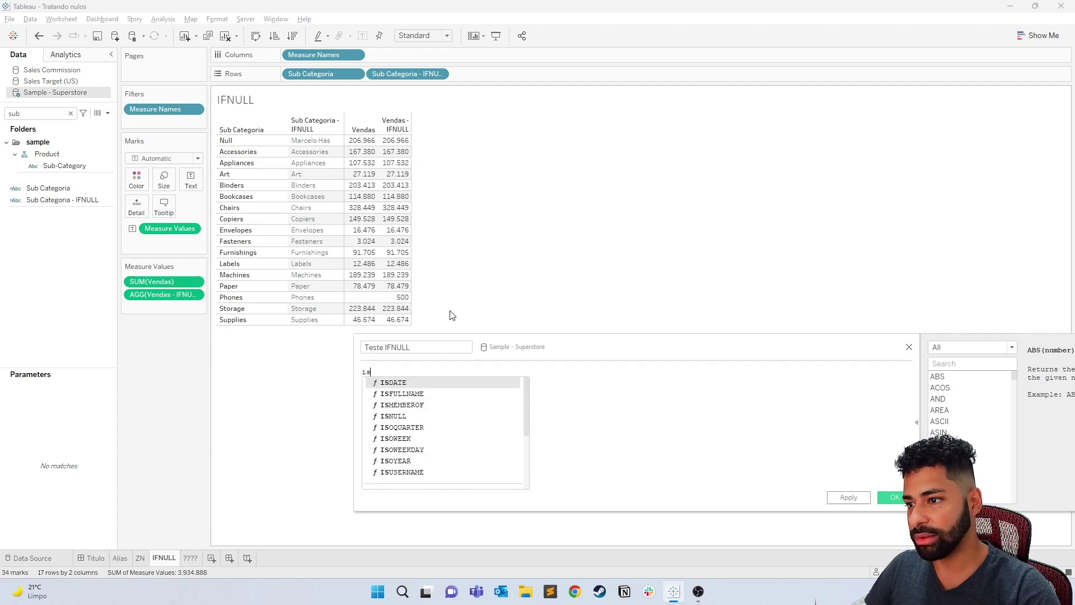
pyautogui.write('s')
pyautogui.press('BackSpace')
pyautogui.write('n')
pyautogui.press('Return')
pyautogui.moveTo(418, 78); pyautogui.dragTo(393, 383)
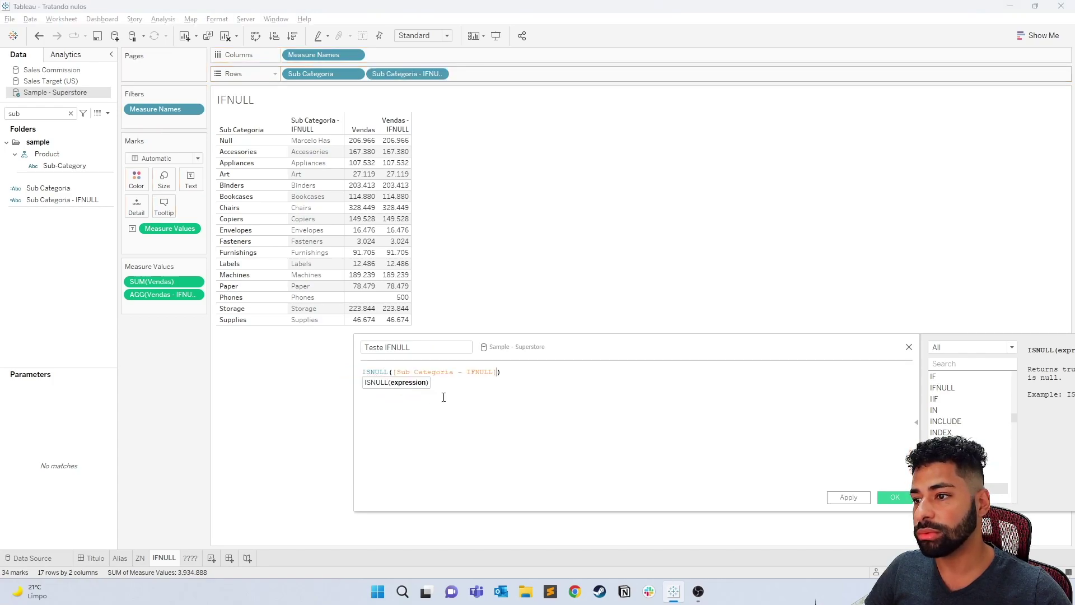
pyautogui.click(887, 496)
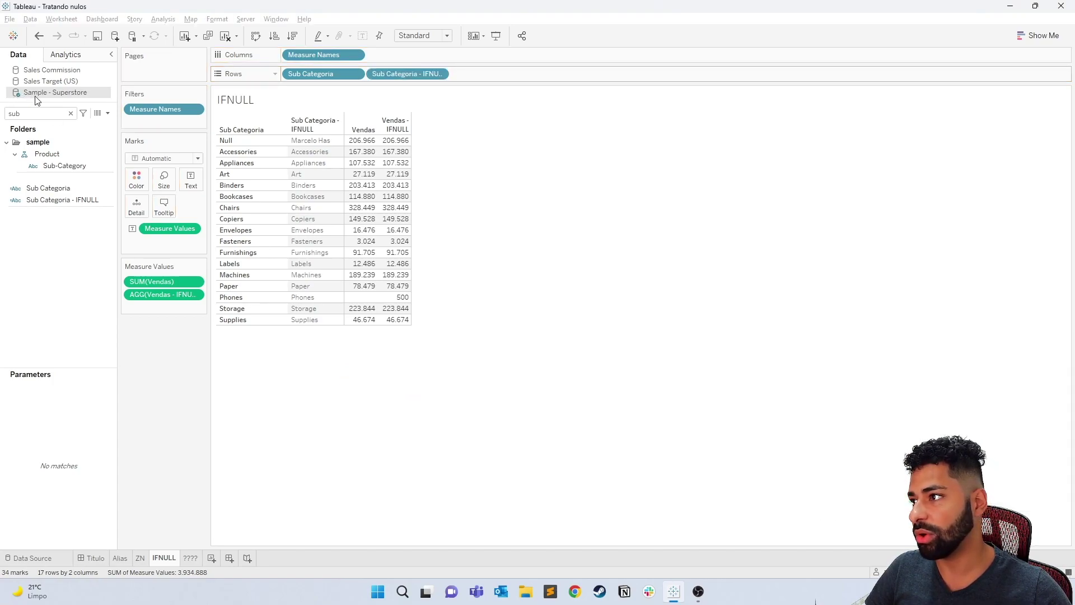
pyautogui.click(46, 113)
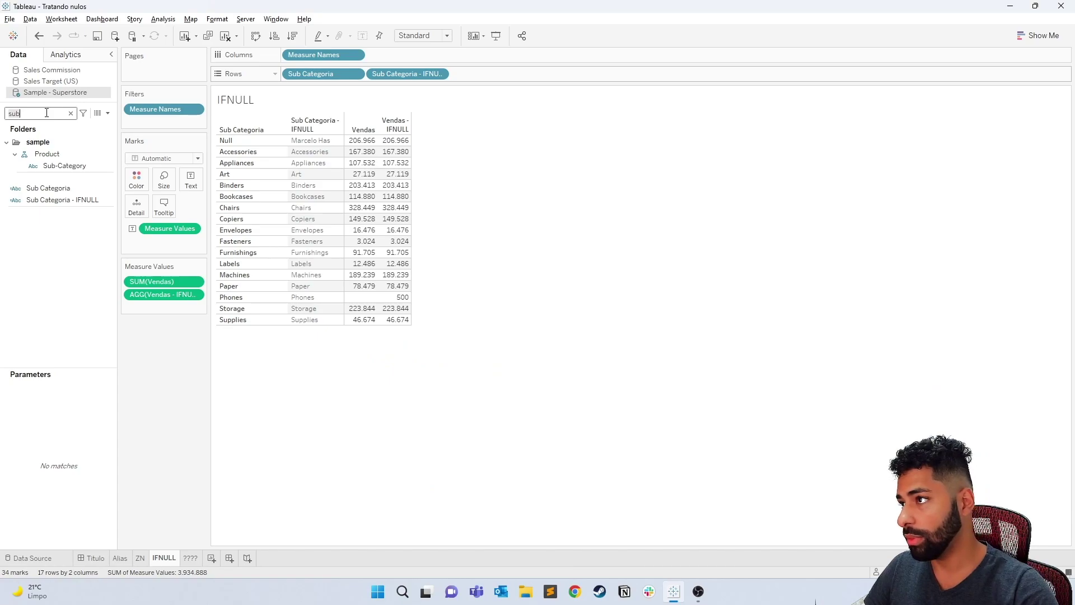
# Add Teste IFNULL to rows to check it reads Falso, remove it, then switch to the ???? sheet
pyautogui.press('BackSpace')
pyautogui.press('BackSpace')
pyautogui.press('BackSpace')
pyautogui.write('nu')
pyautogui.click(62, 180)
pyautogui.moveTo(47, 165); pyautogui.dragTo(515, 71)
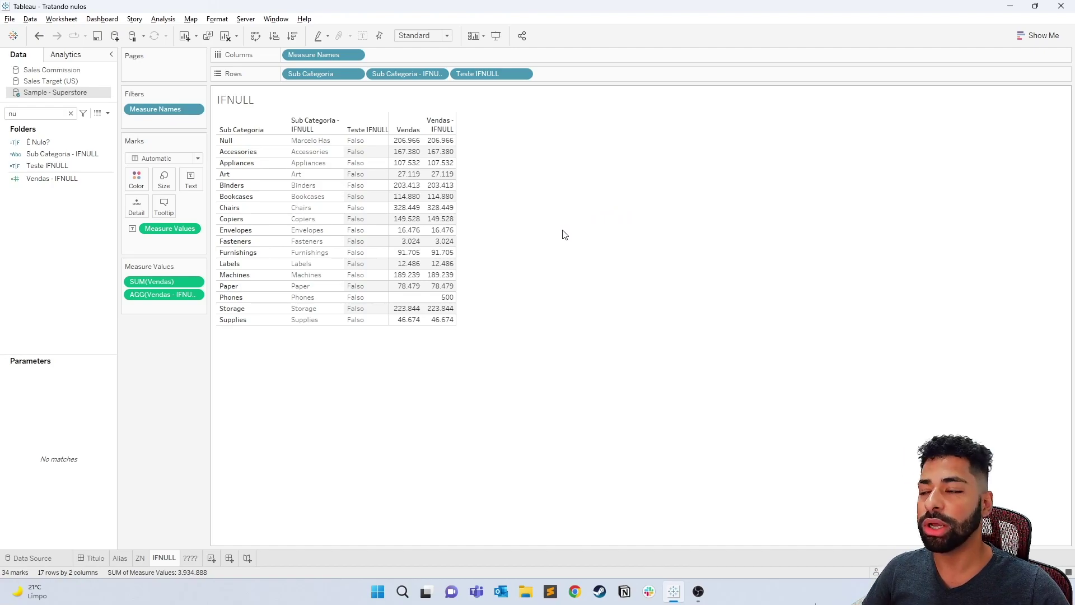
pyautogui.moveTo(476, 73); pyautogui.dragTo(188, 346)
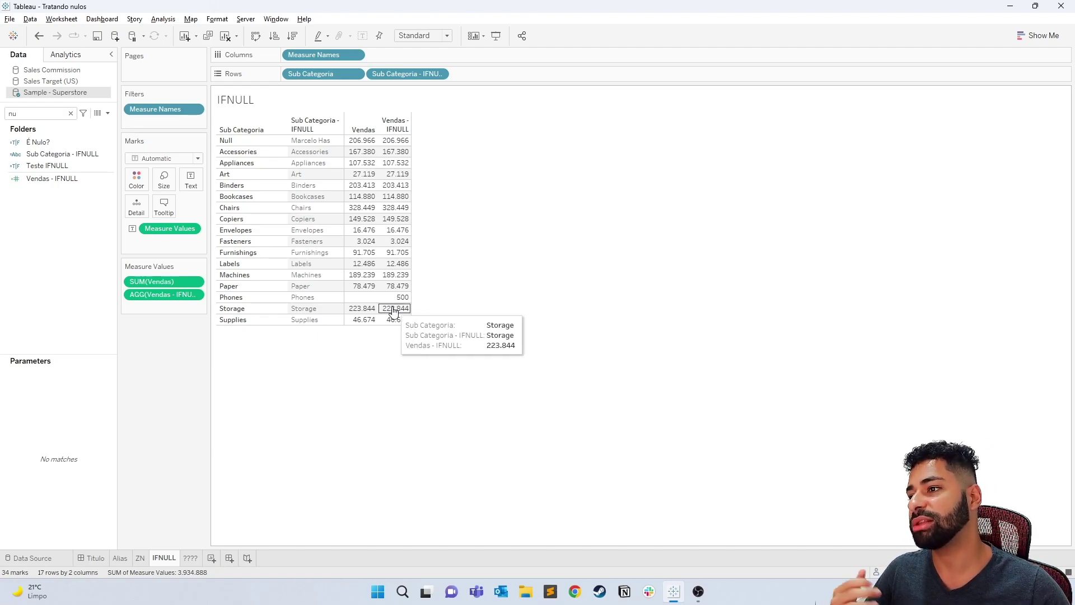
pyautogui.moveTo(406, 301)
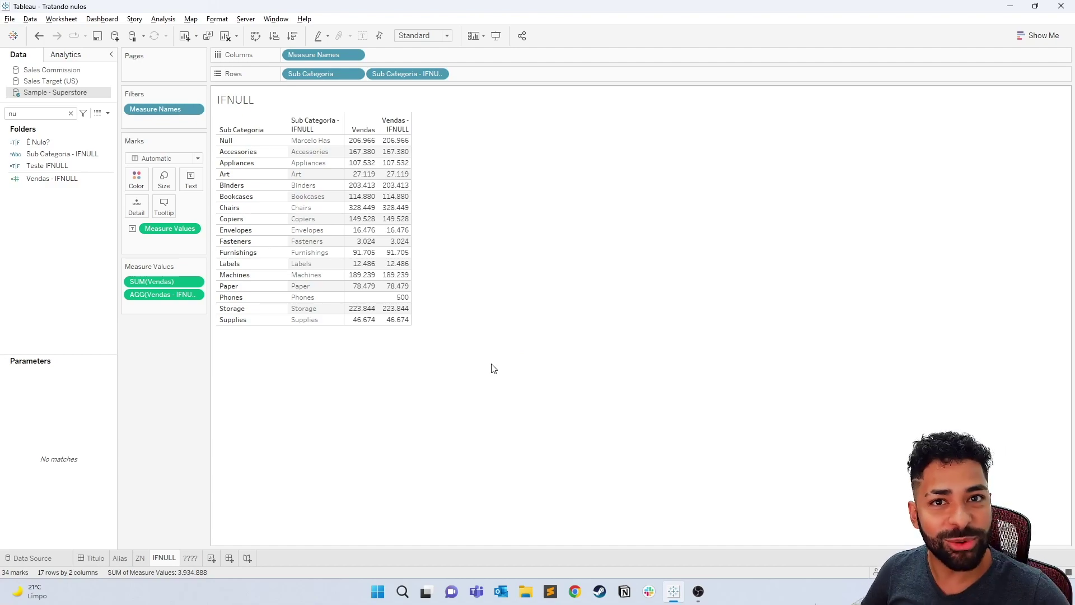
pyautogui.click(190, 558)
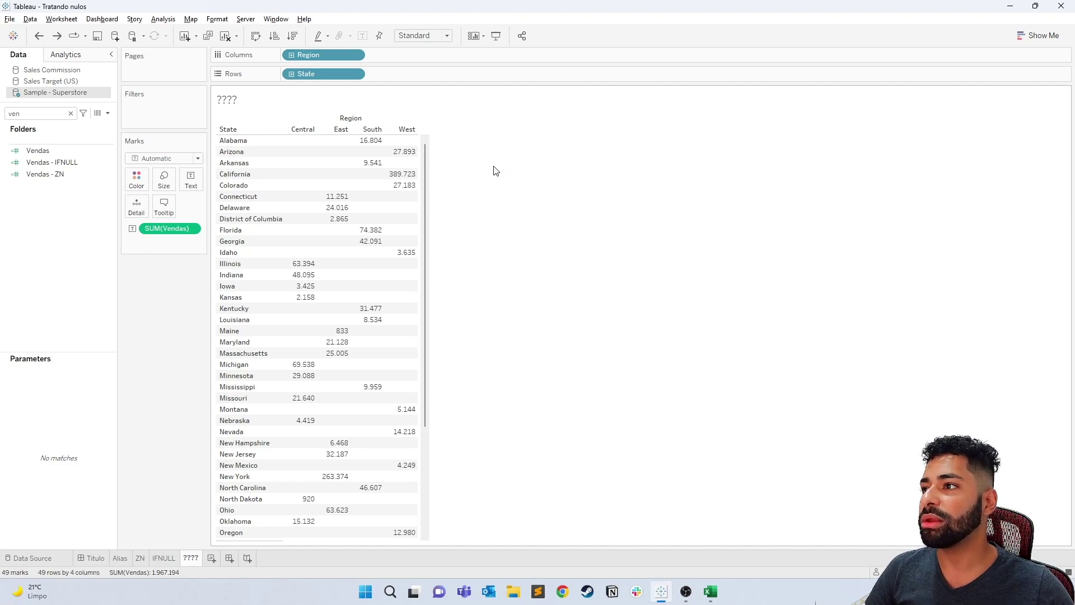
# Add Vendas - ZN and Vendas - IFNULL to the State×Region table, then switch to the Excel sample workbook
pyautogui.click(53, 175)
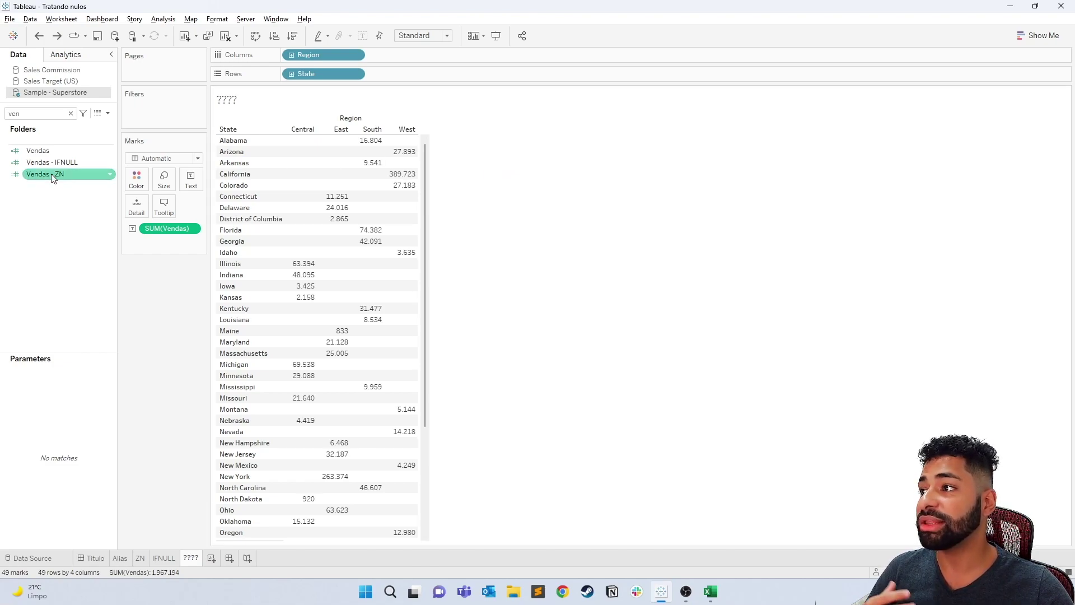
pyautogui.doubleClick(52, 176)
pyautogui.click(54, 163)
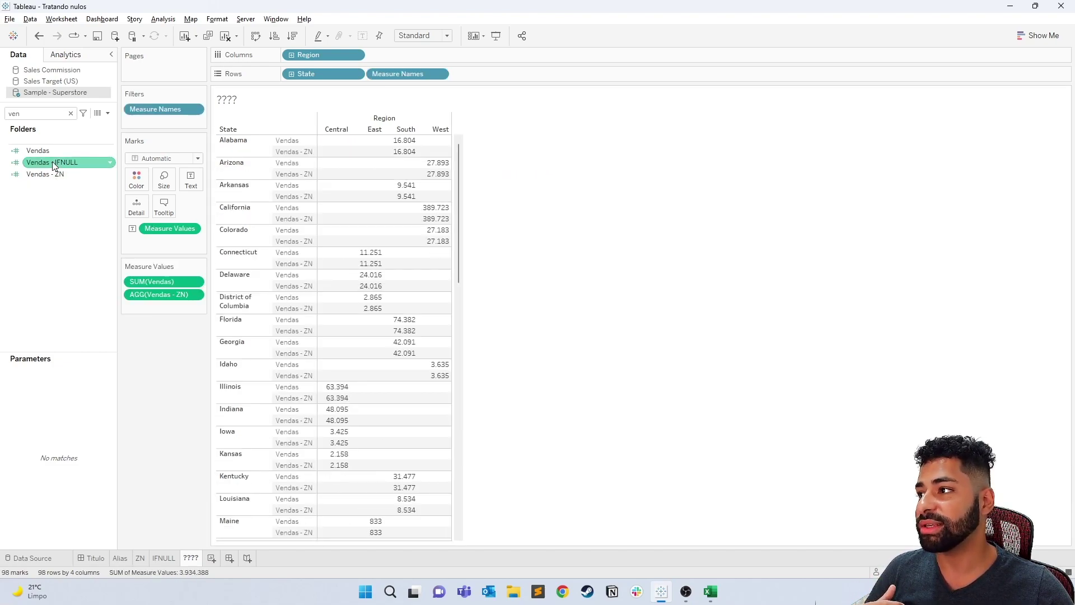
pyautogui.doubleClick(54, 163)
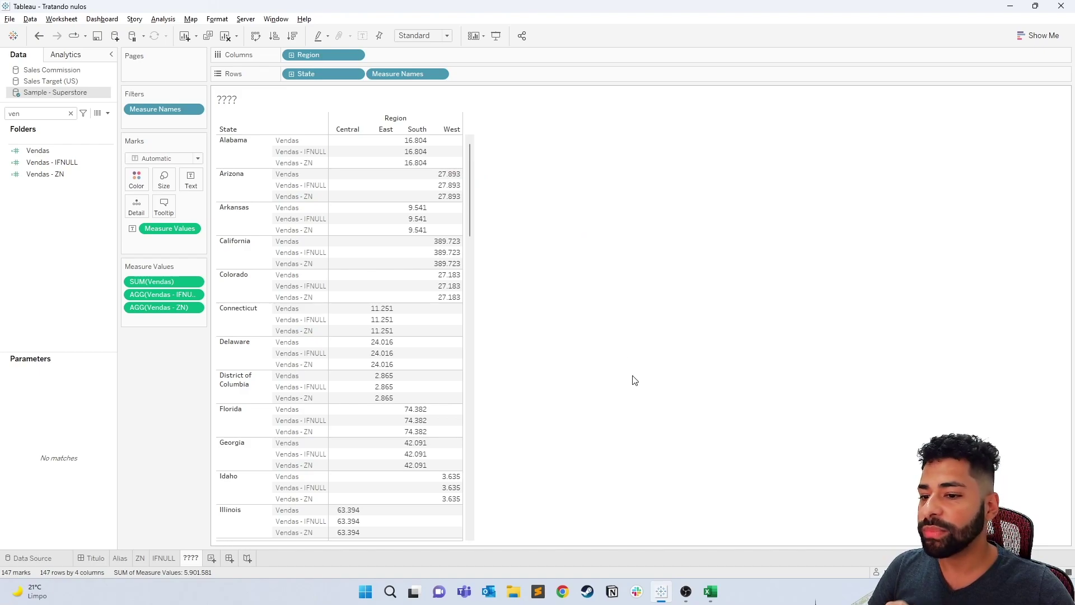
pyautogui.click(711, 591)
pyautogui.click(335, 219)
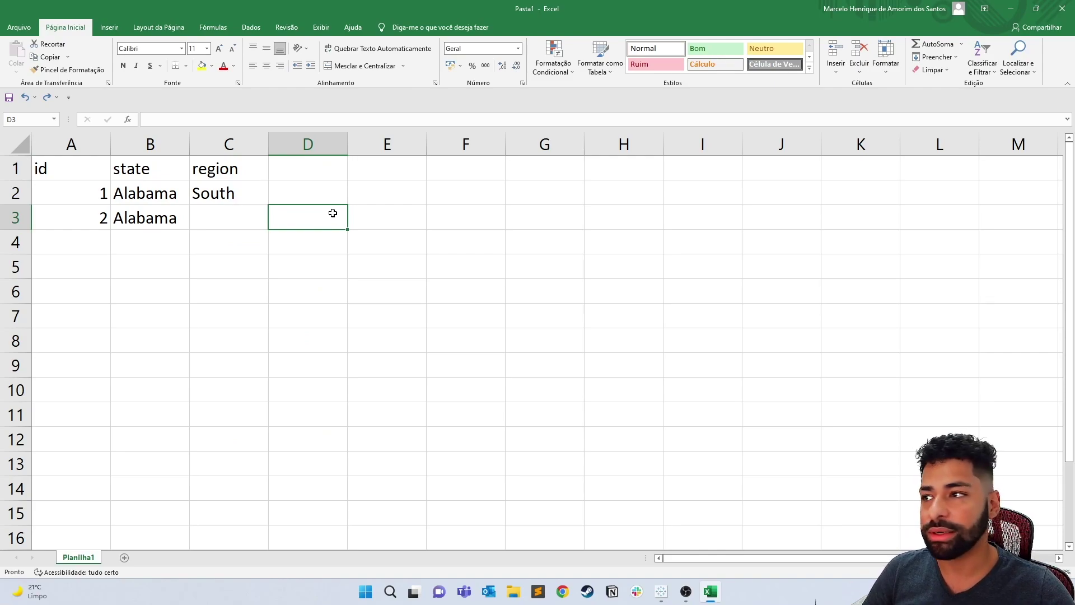
# Highlight the id 2 Alabama record in row 3 and its empty region cell C3
pyautogui.moveTo(76, 221); pyautogui.dragTo(204, 221)
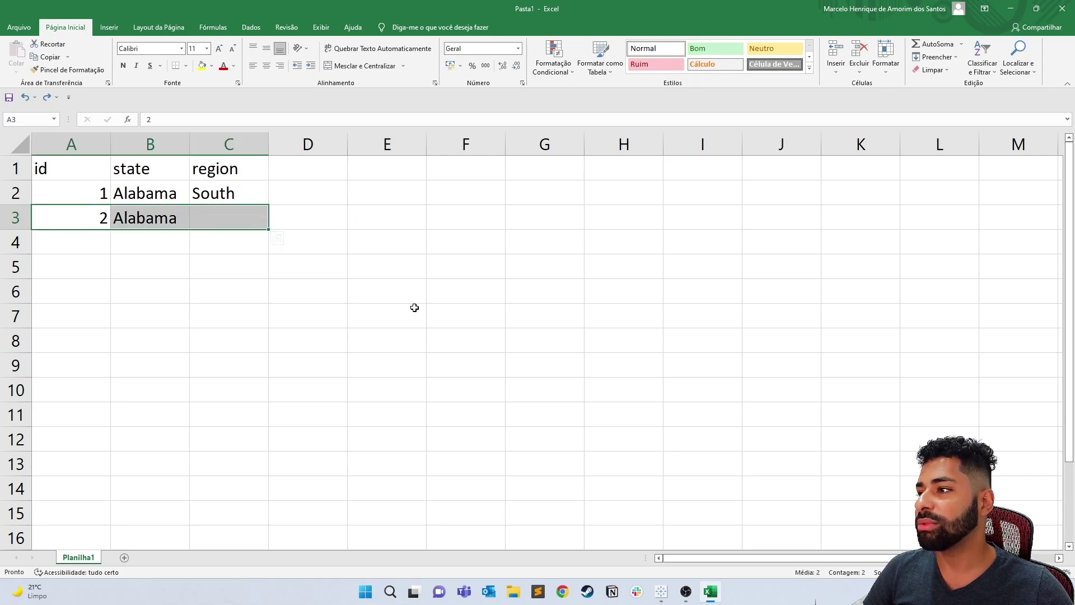
pyautogui.click(395, 277)
pyautogui.moveTo(84, 220); pyautogui.dragTo(221, 223)
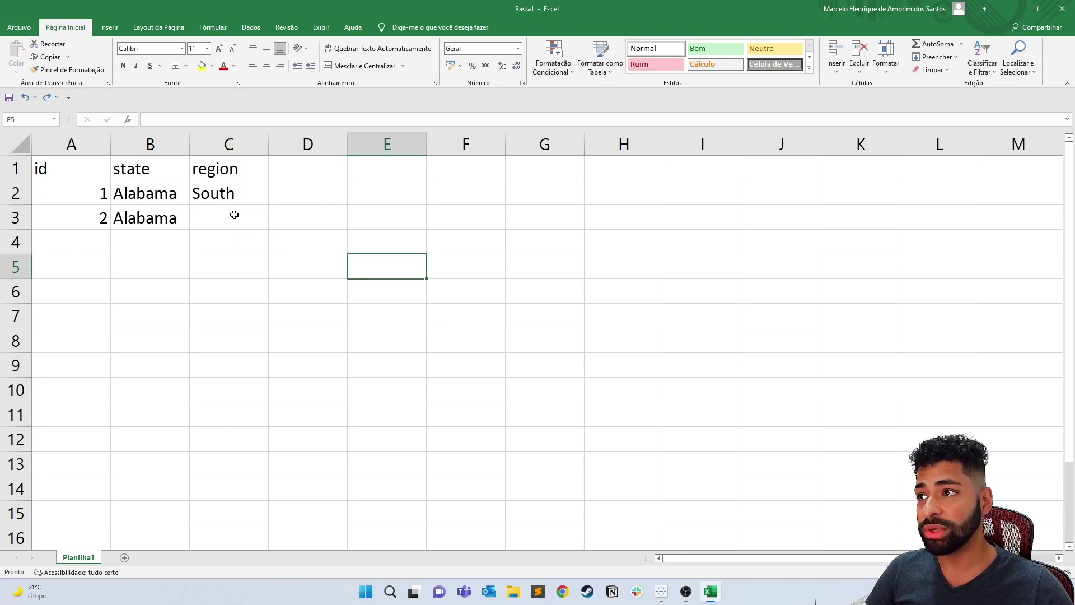
pyautogui.click(222, 173)
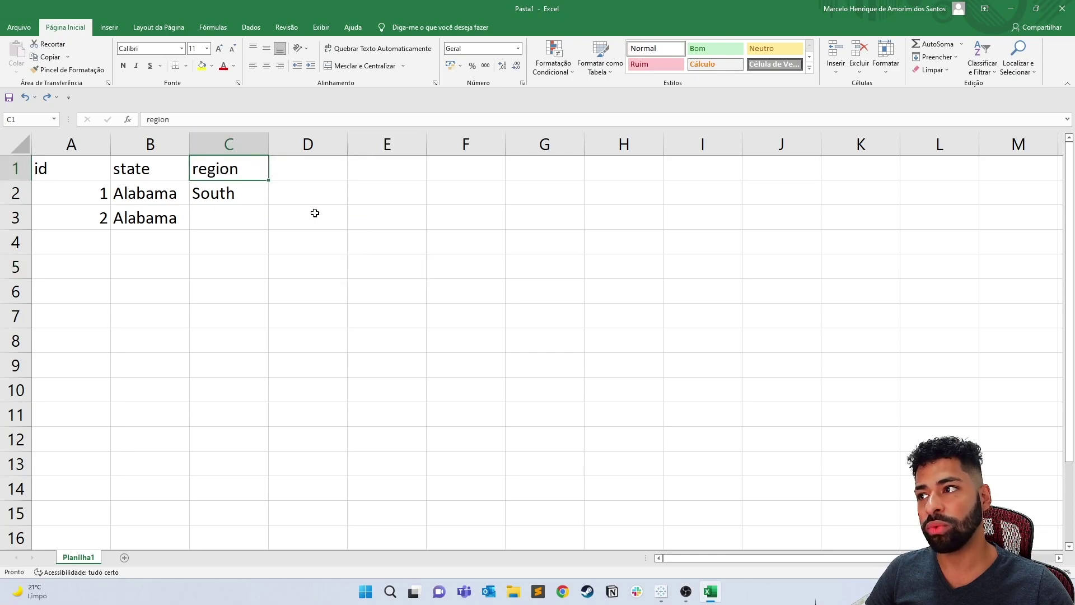
pyautogui.click(213, 217)
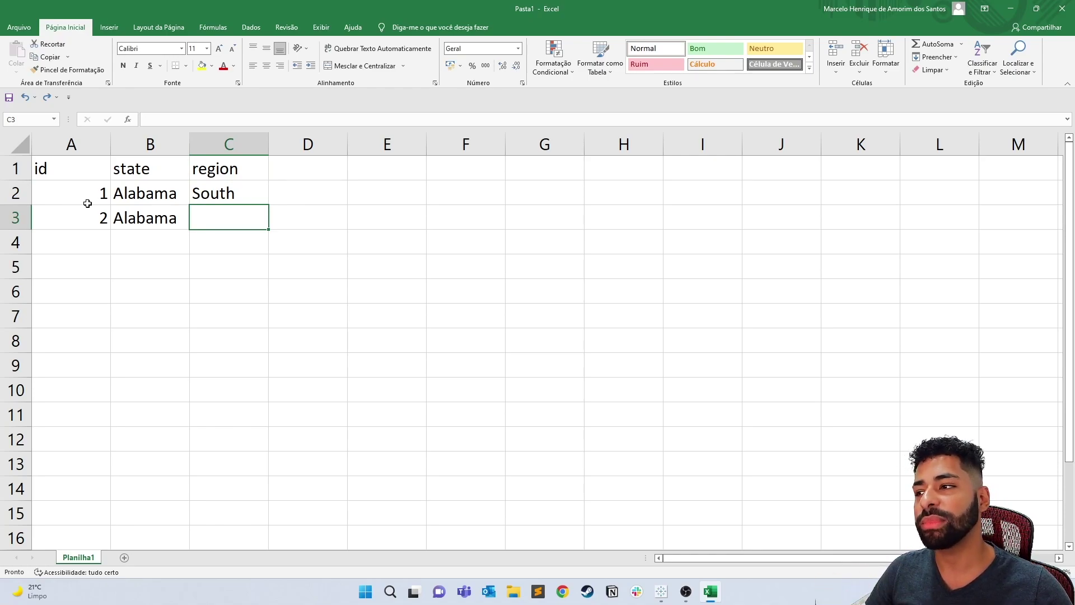
pyautogui.click(144, 223)
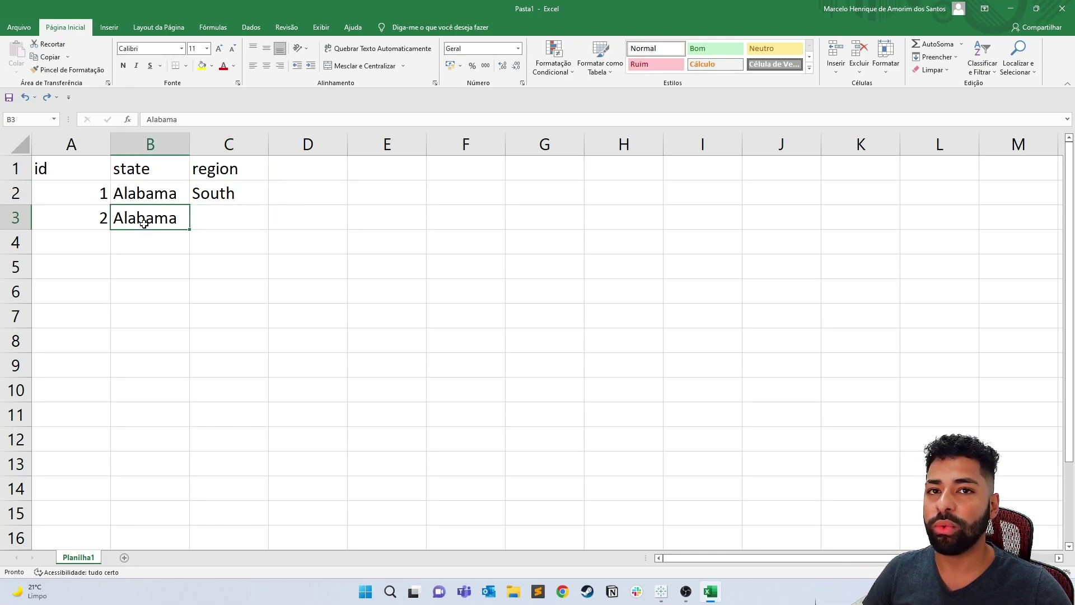
pyautogui.click(85, 224)
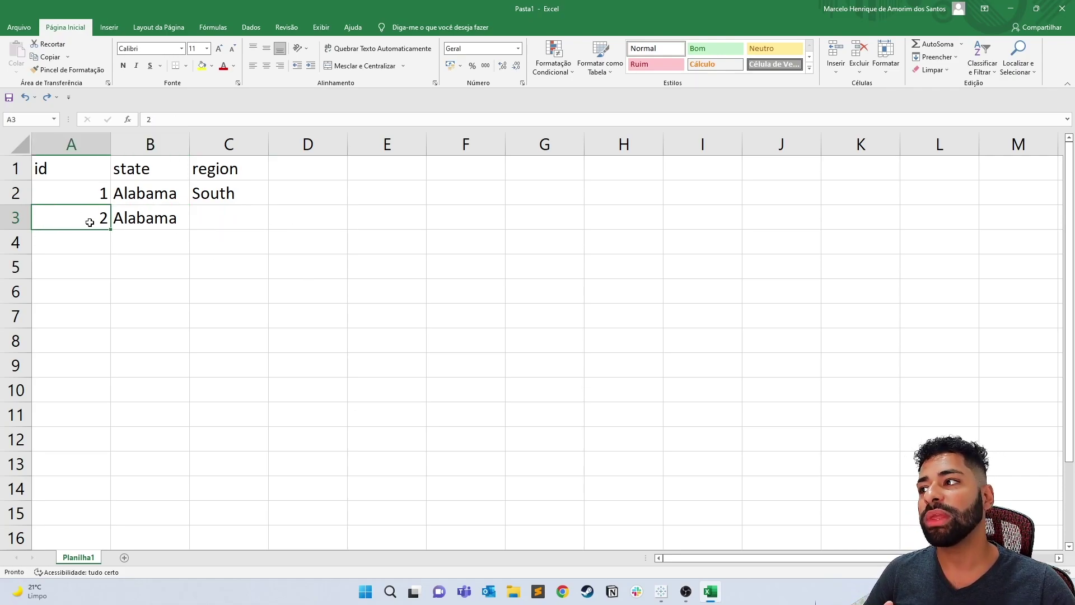
pyautogui.moveTo(43, 217); pyautogui.dragTo(372, 225)
pyautogui.click(224, 211)
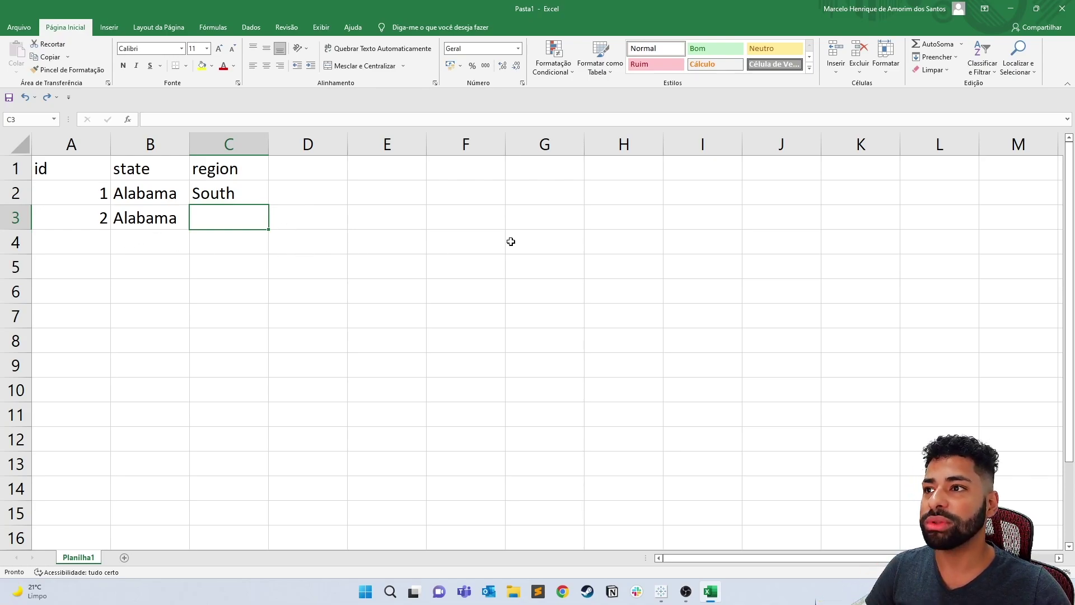
# Compare row 3's missing region with empty row 4 as a following record, then return to Tableau
pyautogui.hotkey('alt', 'Tab')
pyautogui.hotkey('alt', 'Tab')
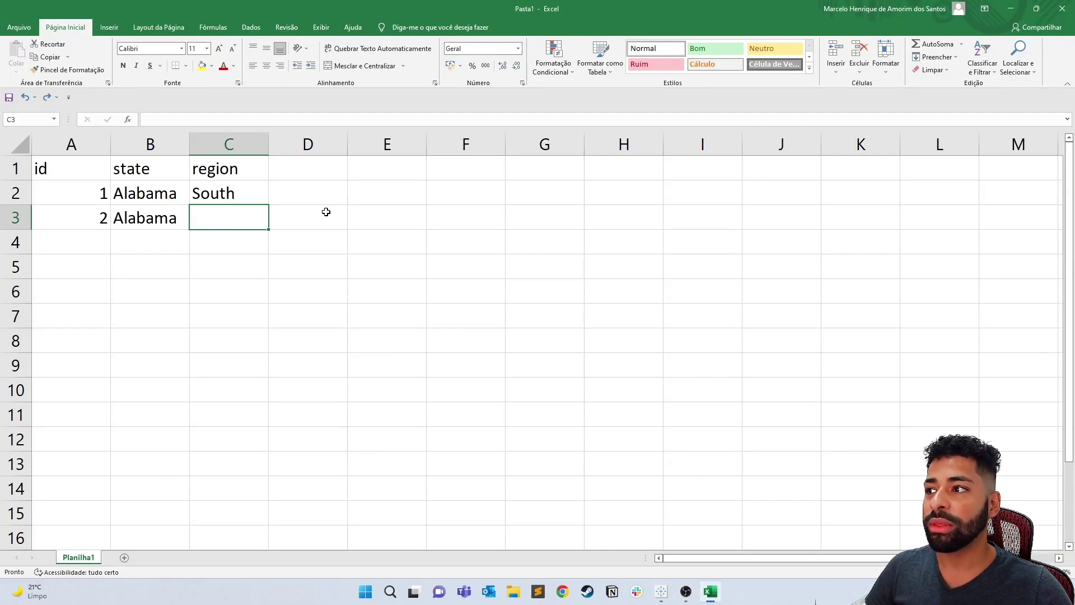
pyautogui.moveTo(70, 247); pyautogui.dragTo(224, 363)
pyautogui.click(378, 334)
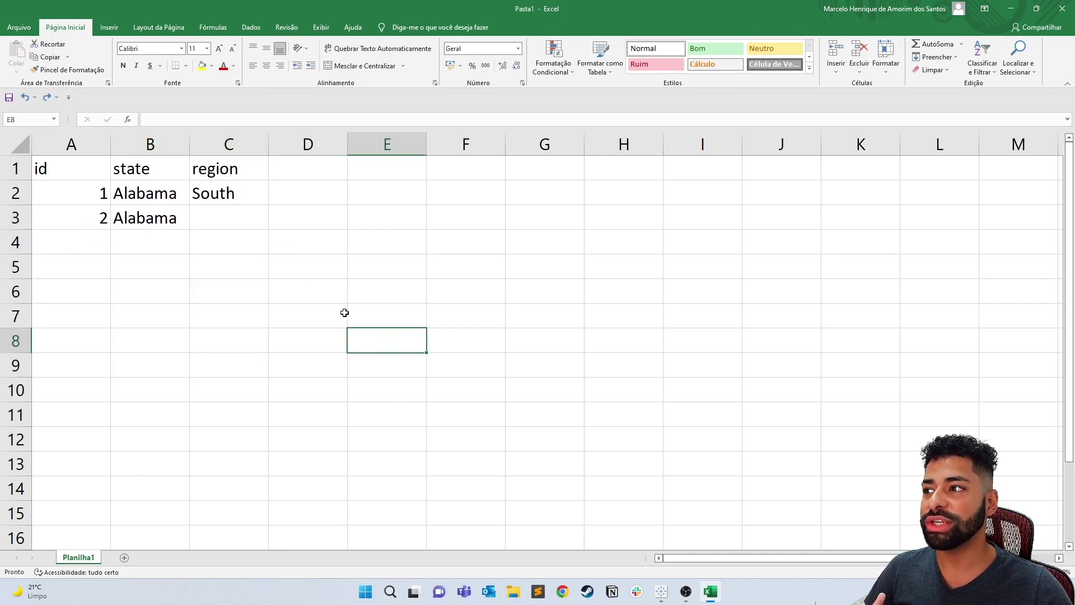
pyautogui.moveTo(61, 245); pyautogui.dragTo(223, 249)
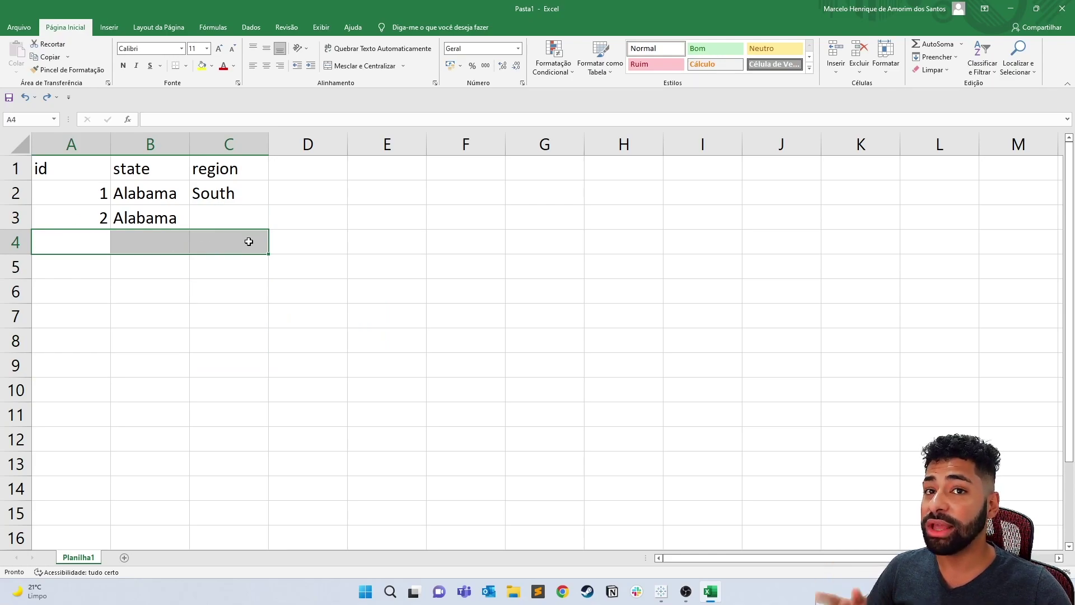
pyautogui.moveTo(56, 211); pyautogui.dragTo(221, 224)
pyautogui.click(234, 221)
pyautogui.moveTo(53, 242); pyautogui.dragTo(211, 249)
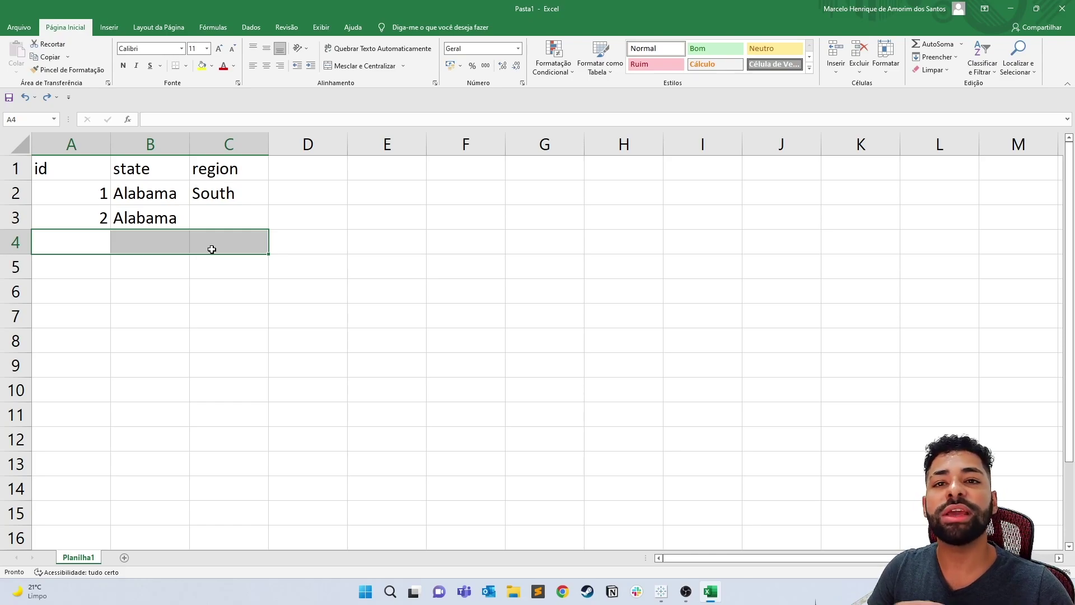
pyautogui.click(205, 220)
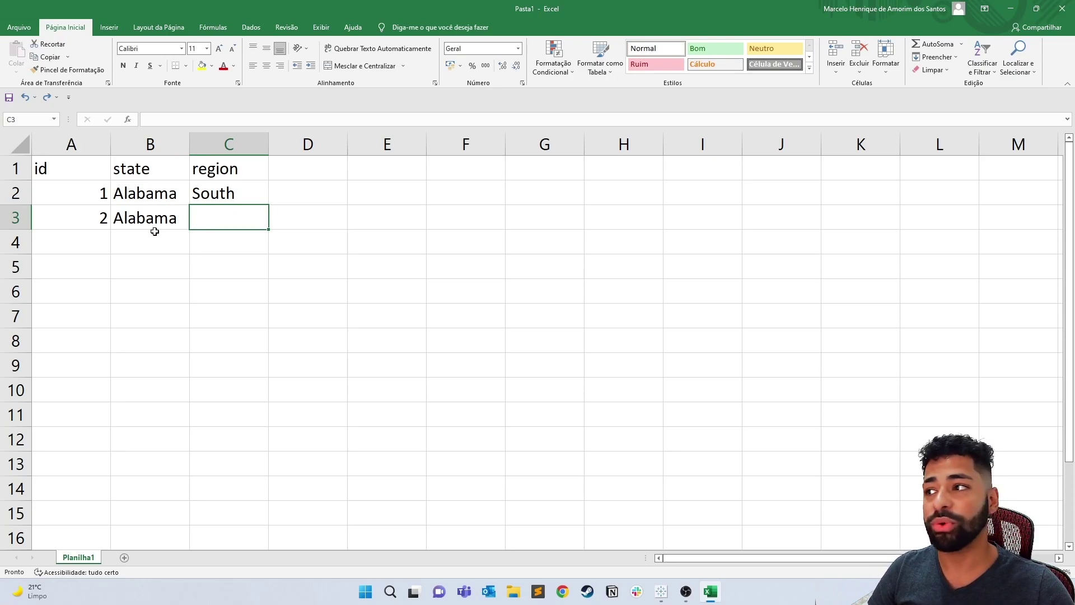
pyautogui.moveTo(72, 219); pyautogui.dragTo(222, 248)
pyautogui.click(222, 248)
pyautogui.moveTo(315, 242); pyautogui.dragTo(79, 243)
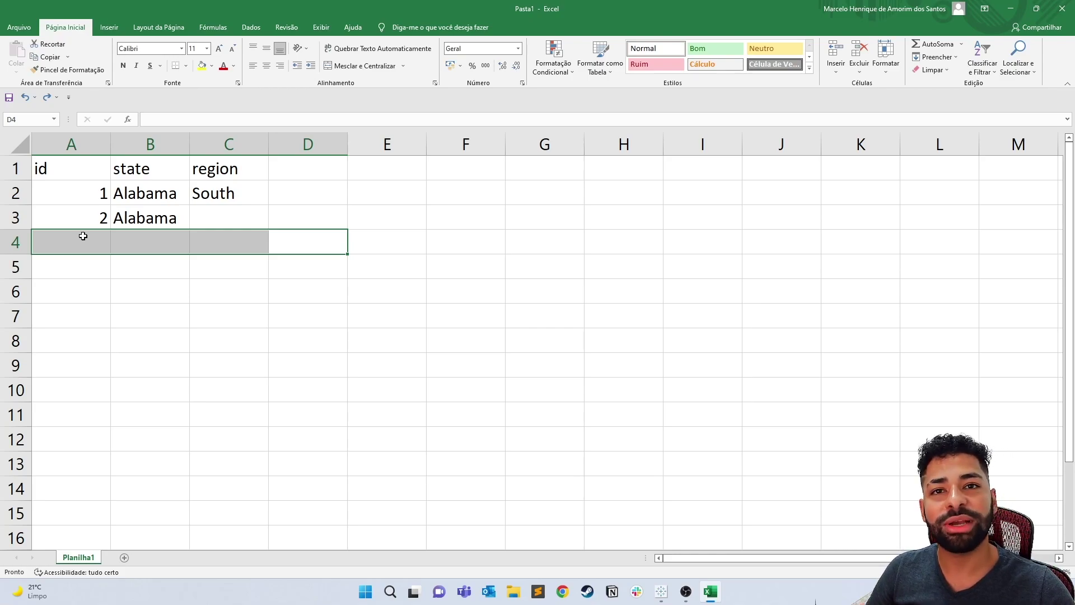
pyautogui.click(663, 592)
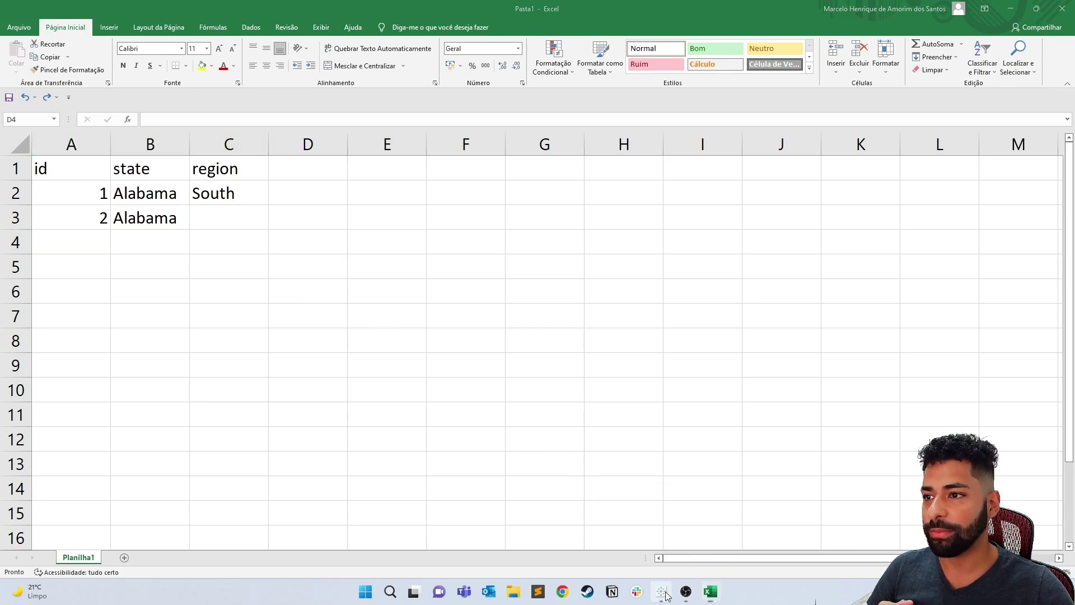
# Remove the IFNULL and ZN measures and start a calculated field named 'Vendas - Previous Value'
pyautogui.moveTo(162, 297); pyautogui.dragTo(178, 324)
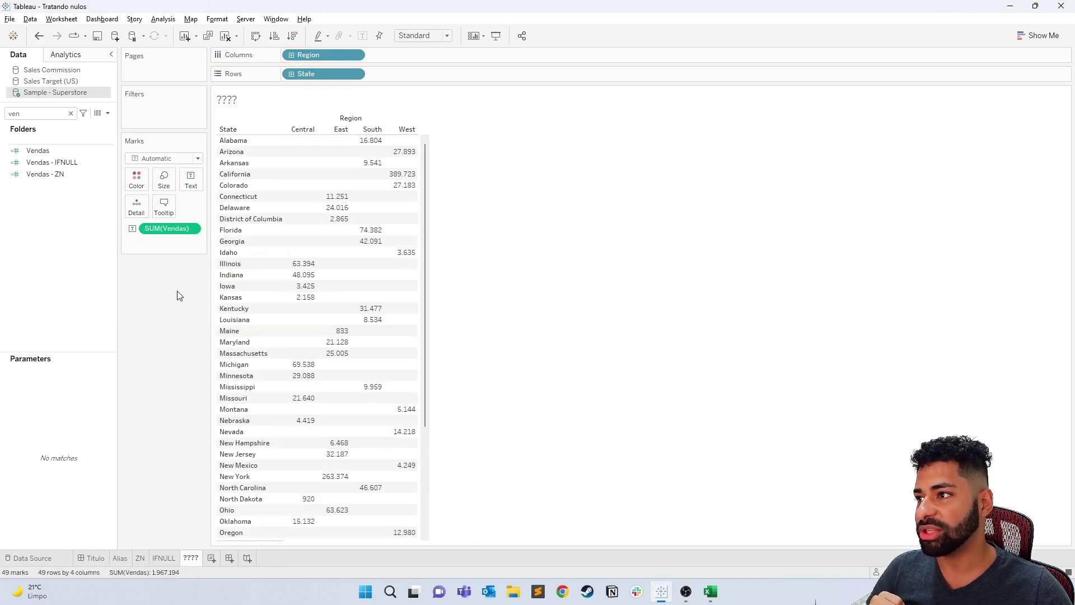
pyautogui.click(109, 115)
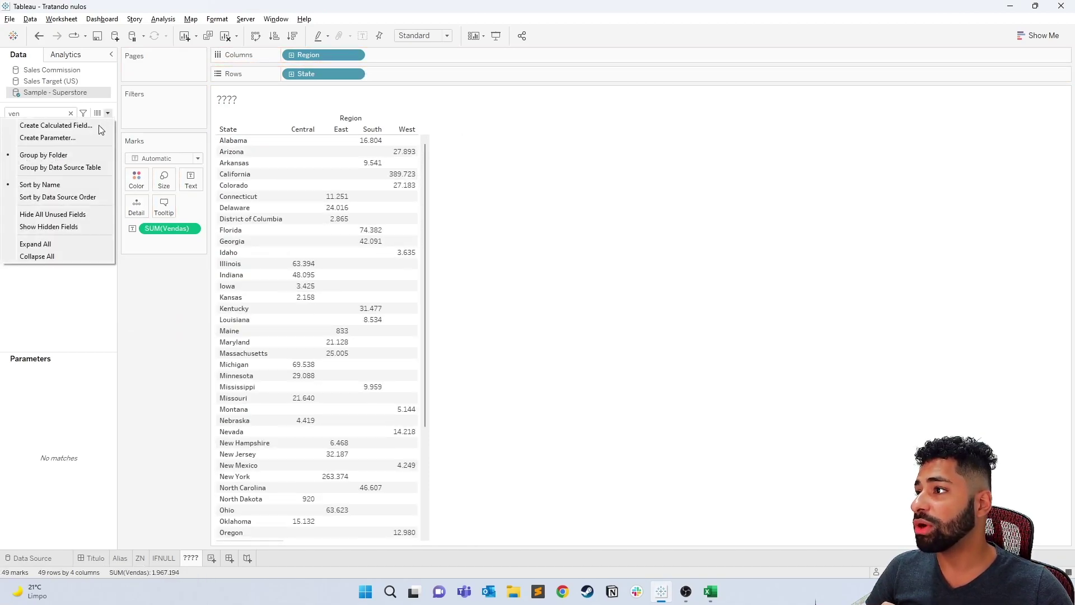
pyautogui.click(72, 127)
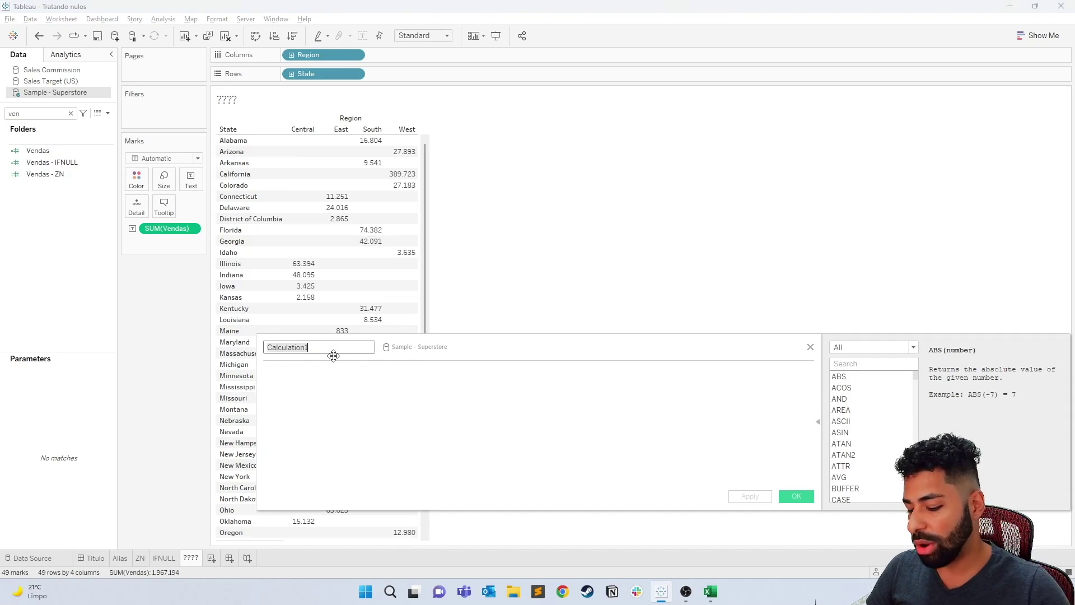
pyautogui.write('VENDA')
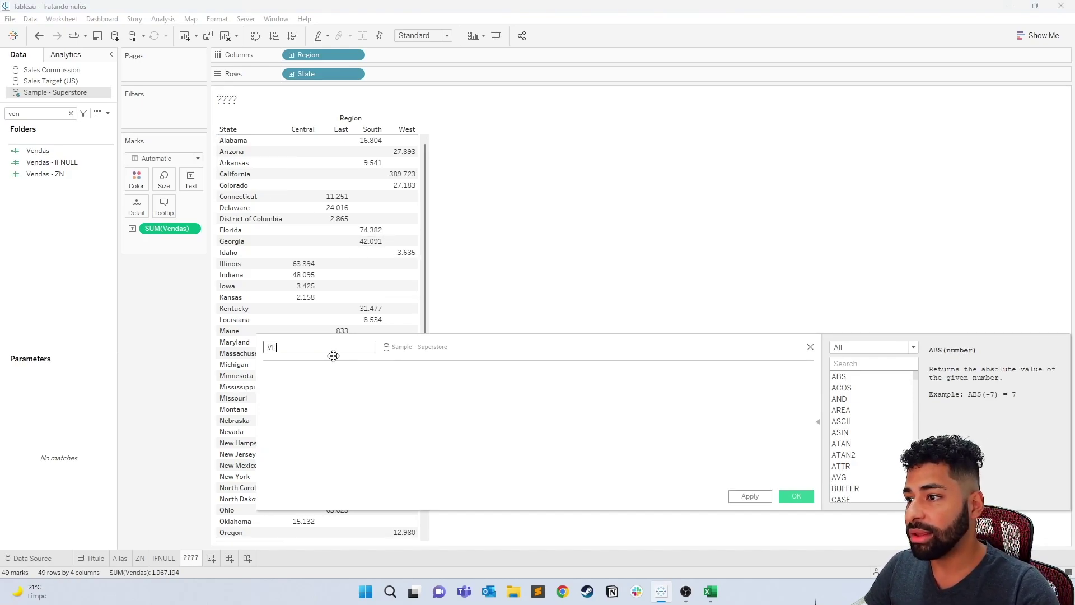
pyautogui.press('BackSpace')
pyautogui.press('BackSpace')
pyautogui.press('BackSpace')
pyautogui.press('BackSpace')
pyautogui.write('endas - Previous')
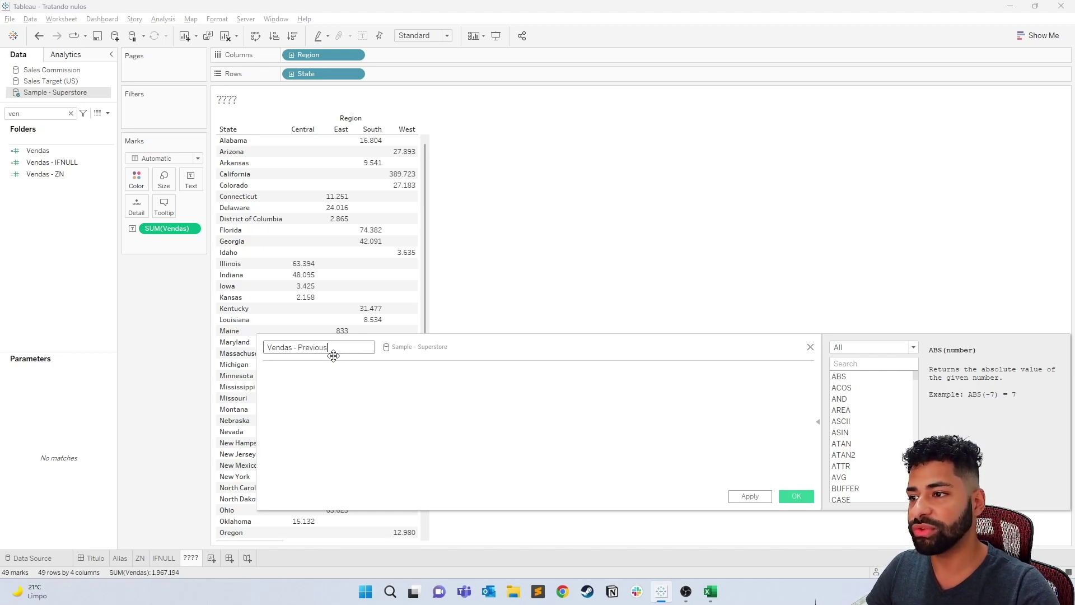
pyautogui.write(' Value')
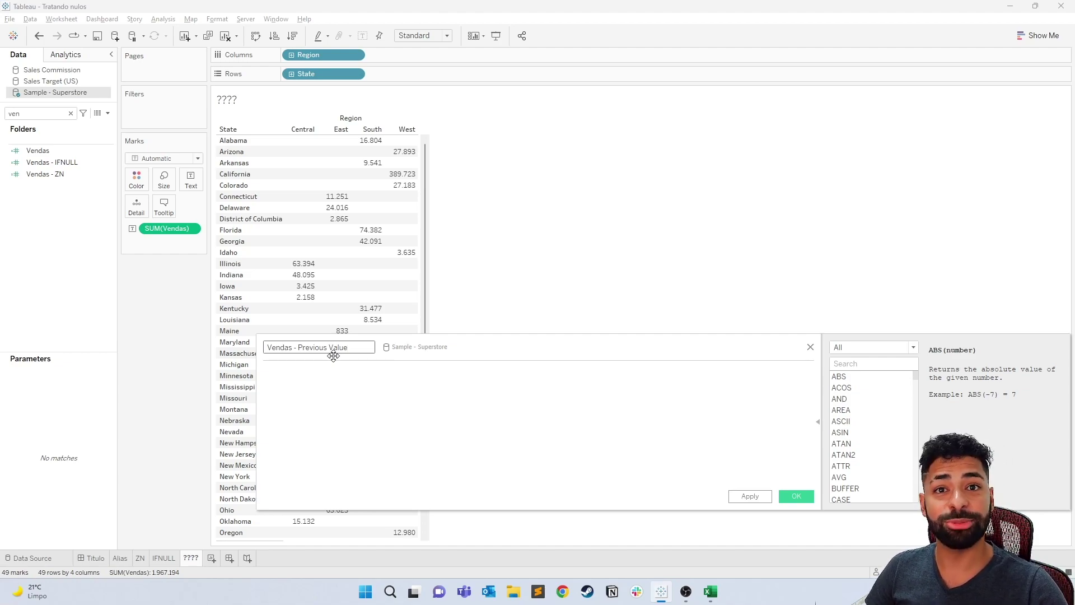
# Enter the formula IFNULL(SUM([Vendas]), 0) and save the field
pyautogui.click(341, 375)
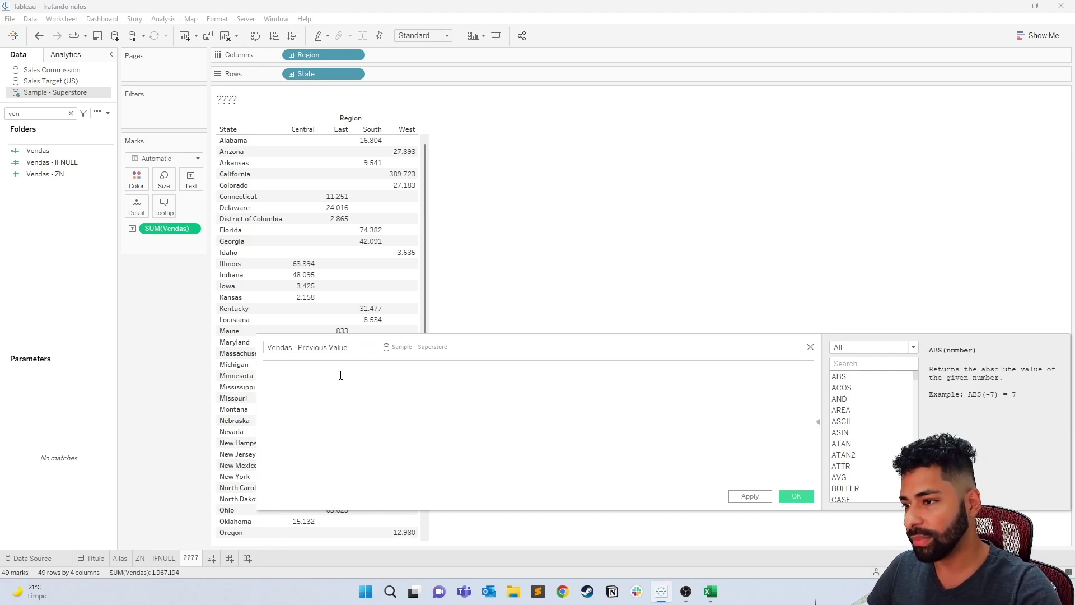
pyautogui.write('if')
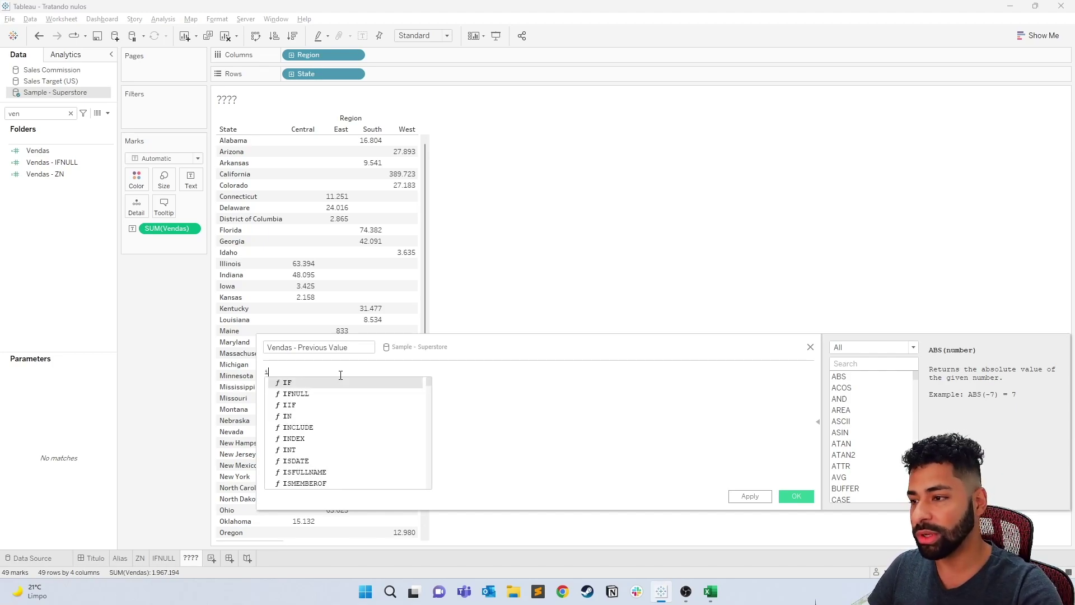
pyautogui.press('Down')
pyautogui.press('Return')
pyautogui.press('Return')
pyautogui.press('Return')
pyautogui.press('Up')
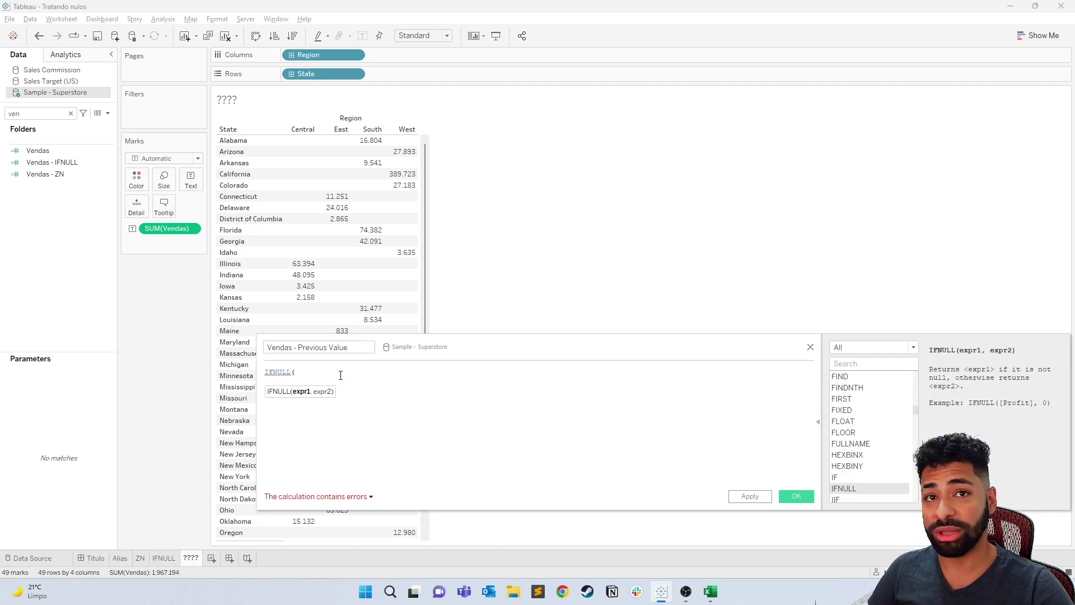
pyautogui.press('Tab')
pyautogui.write('sum')
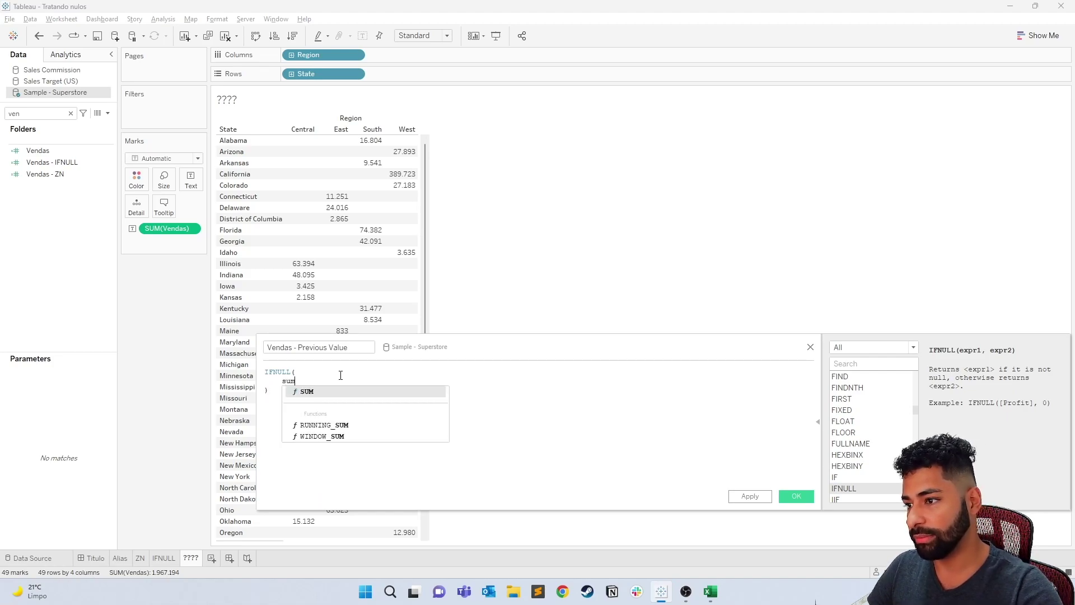
pyautogui.press('Return')
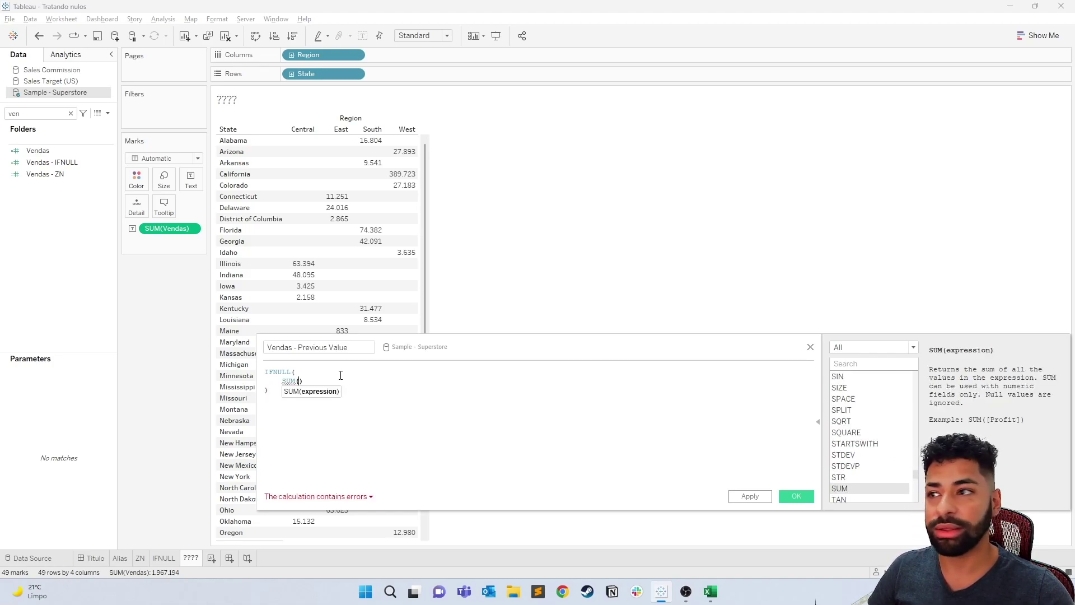
pyautogui.write('ven')
pyautogui.press('Return')
pyautogui.press('Down')
pyautogui.click(353, 379)
pyautogui.write(',')
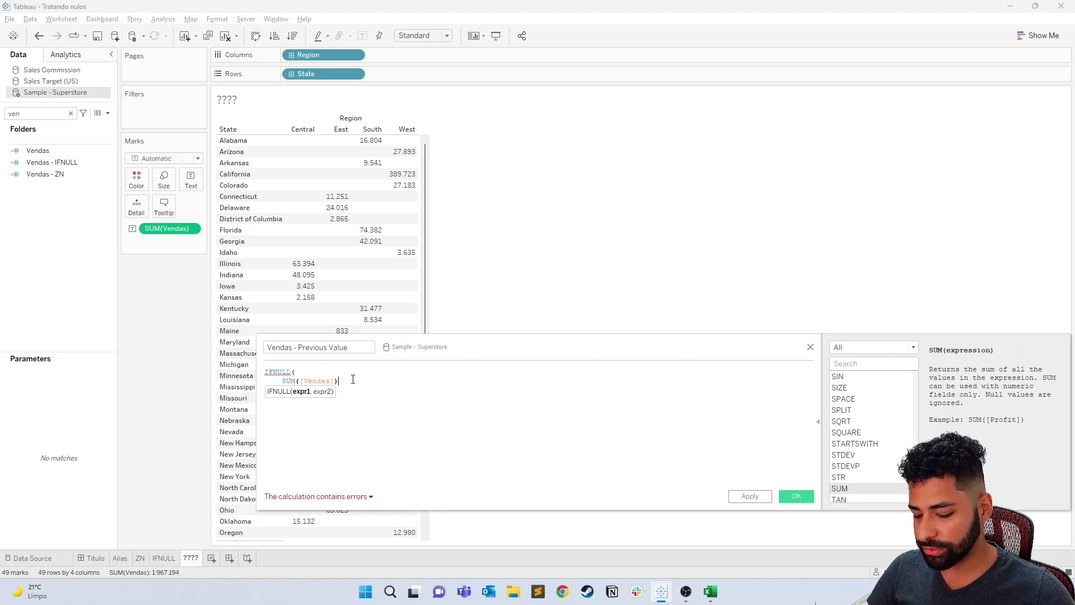
pyautogui.press('Return')
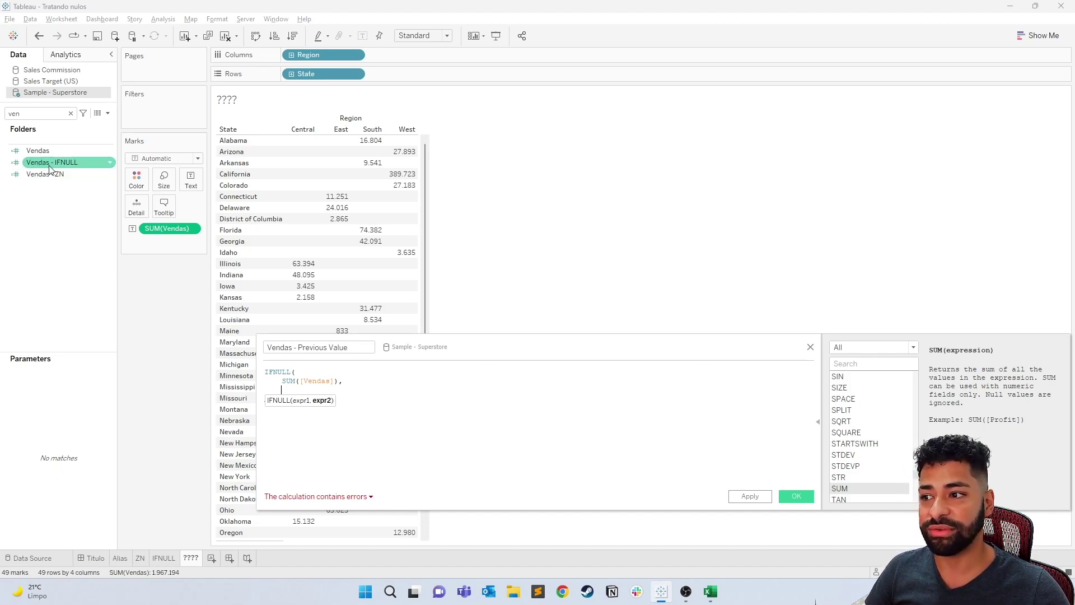
pyautogui.write('0')
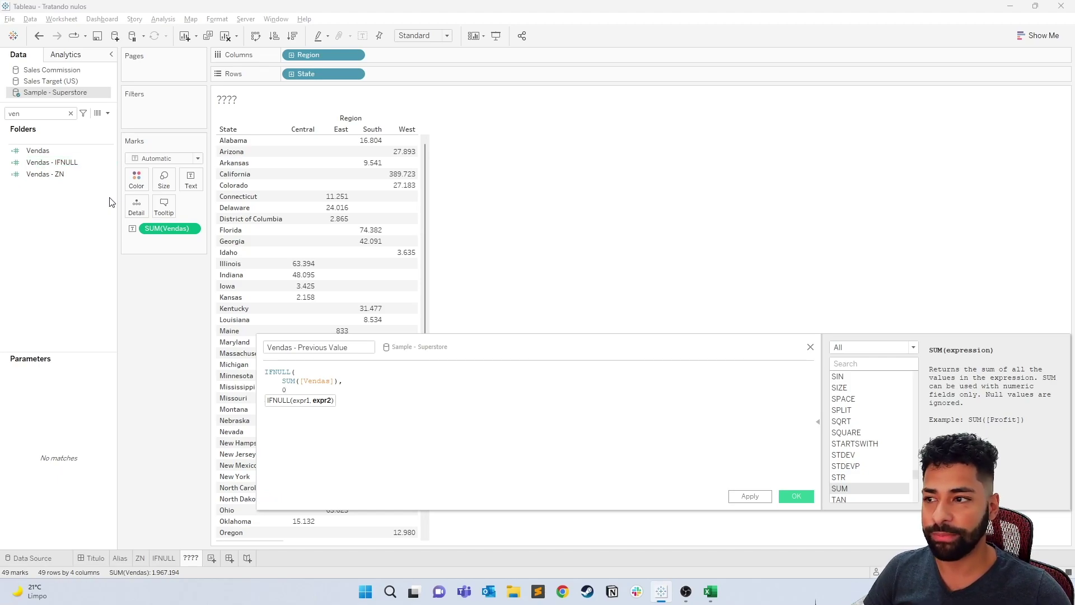
pyautogui.click(749, 496)
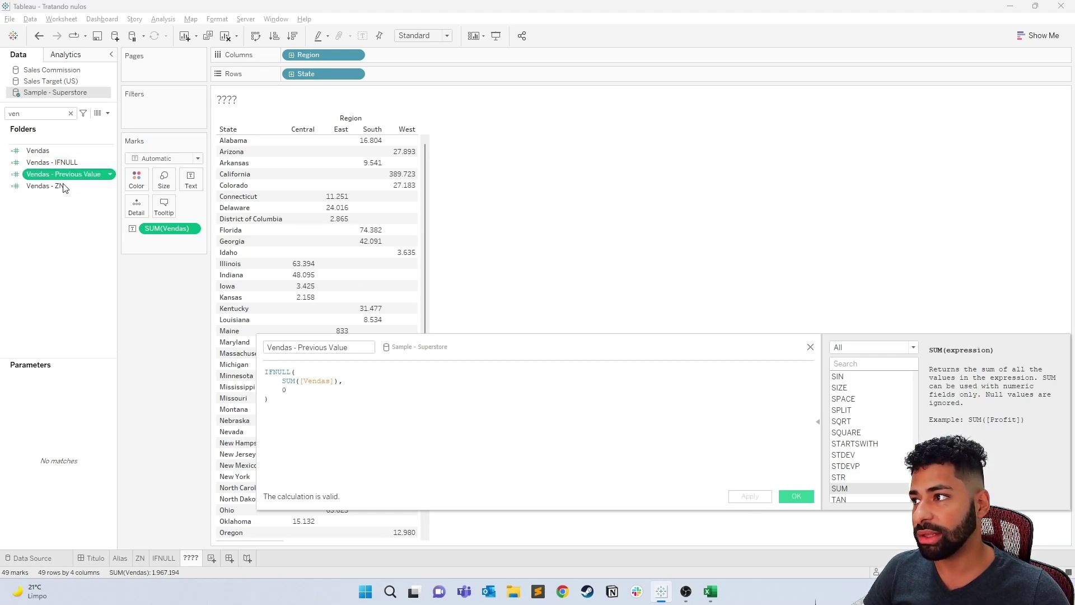
# Add Vendas - Previous Value to the table and delete the 0 fallback from its formula
pyautogui.moveTo(56, 173)
pyautogui.mouseDown()
pyautogui.moveTo(127, 227)
pyautogui.moveTo(62, 173)
pyautogui.mouseUp()
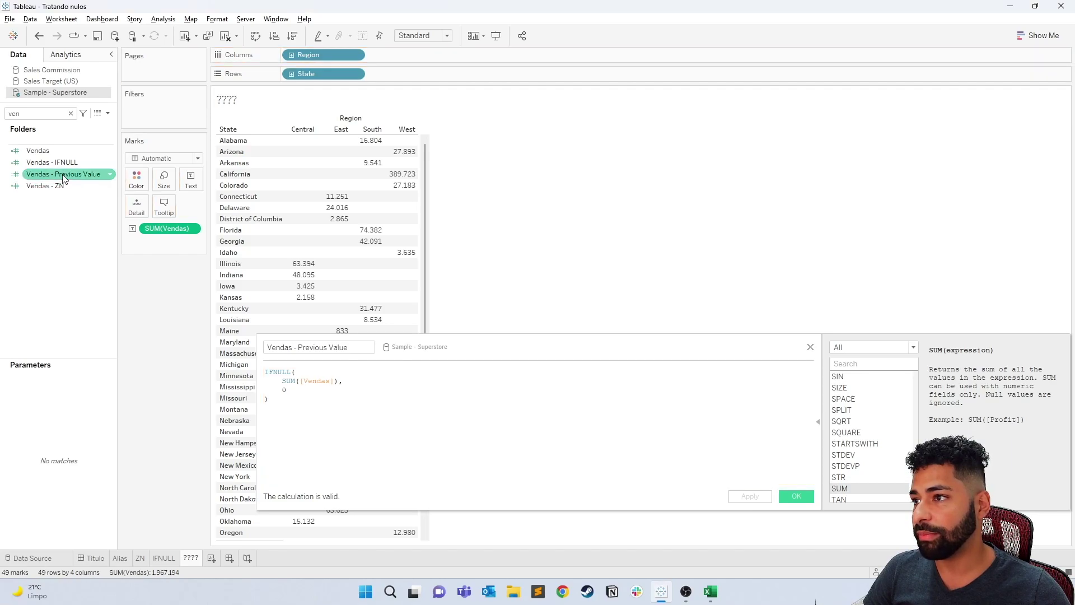
pyautogui.doubleClick(62, 173)
pyautogui.click(304, 394)
pyautogui.press('BackSpace')
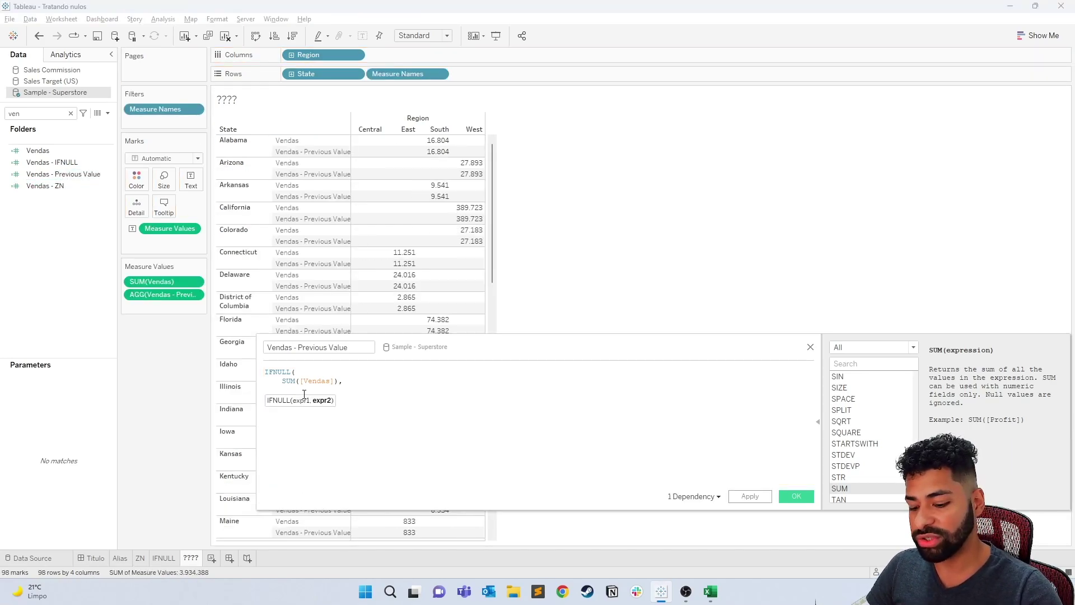
# Set the fallback to PREVIOUS_VALUE(0) and apply the calculation
pyautogui.write('pre')
pyautogui.press('Return')
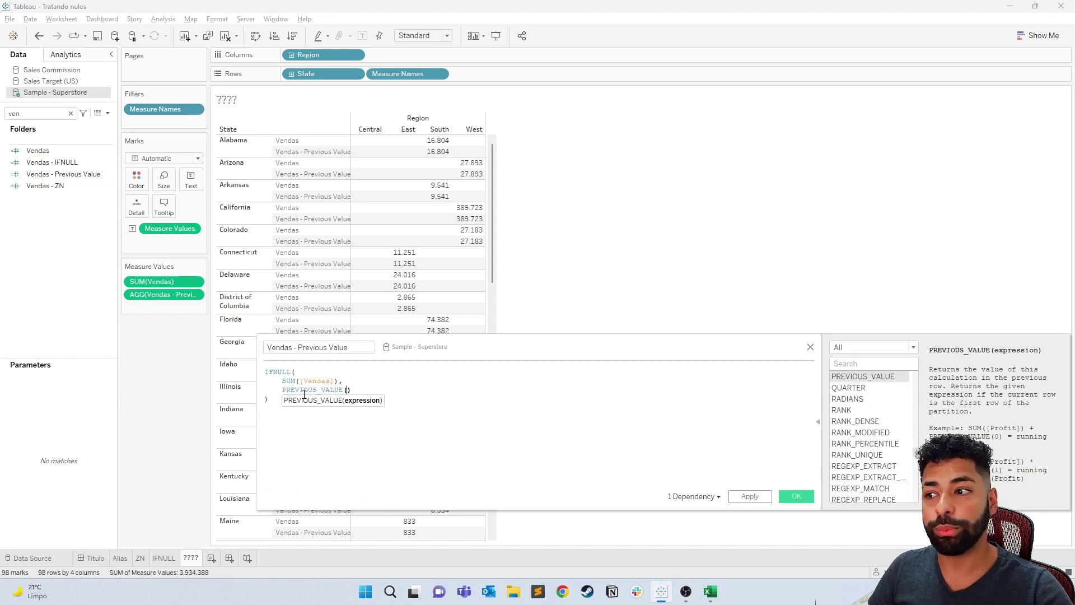
pyautogui.write('0')
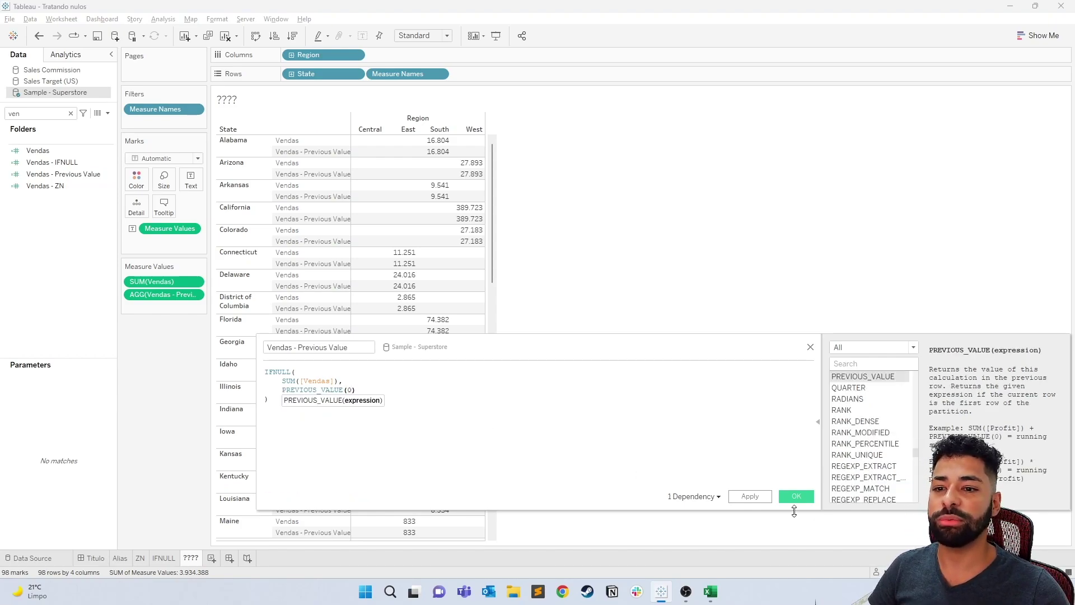
pyautogui.click(749, 500)
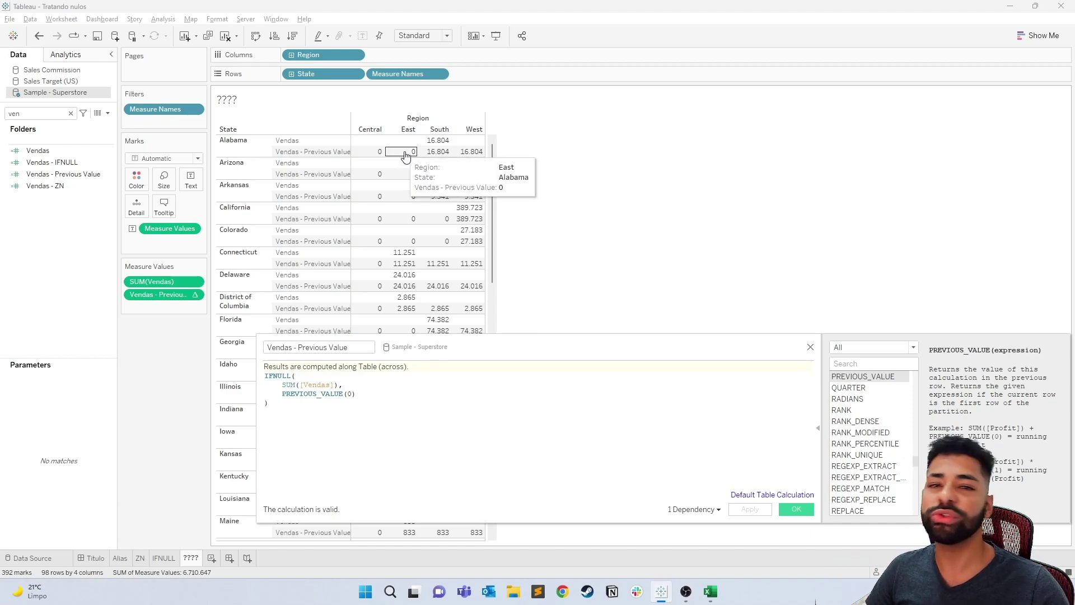
# Change the PREVIOUS_VALUE starting value from 0 to 100 and apply it
pyautogui.click(348, 393)
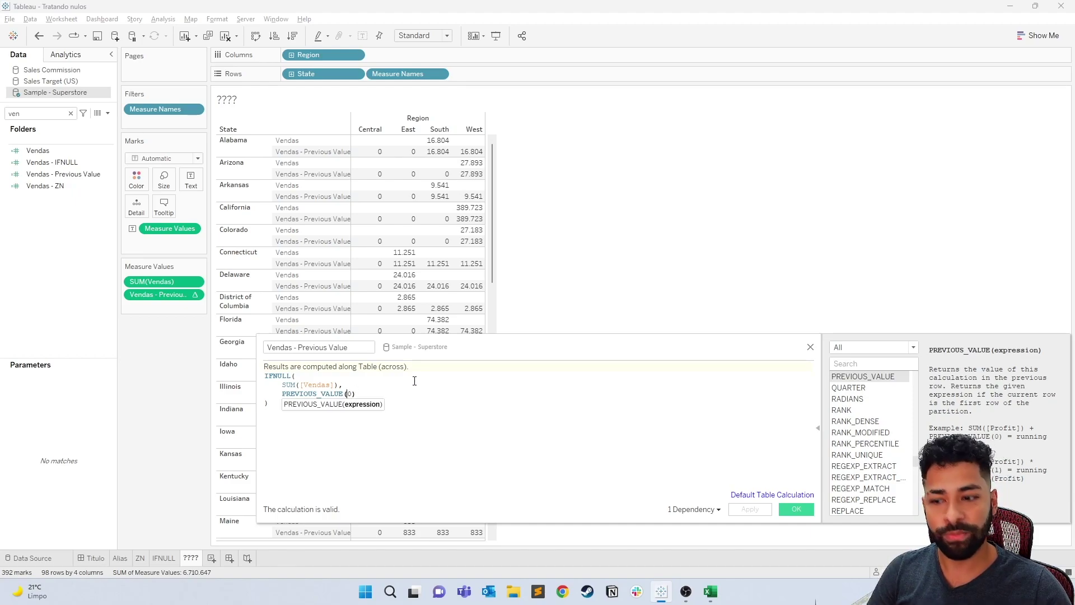
pyautogui.press('Delete')
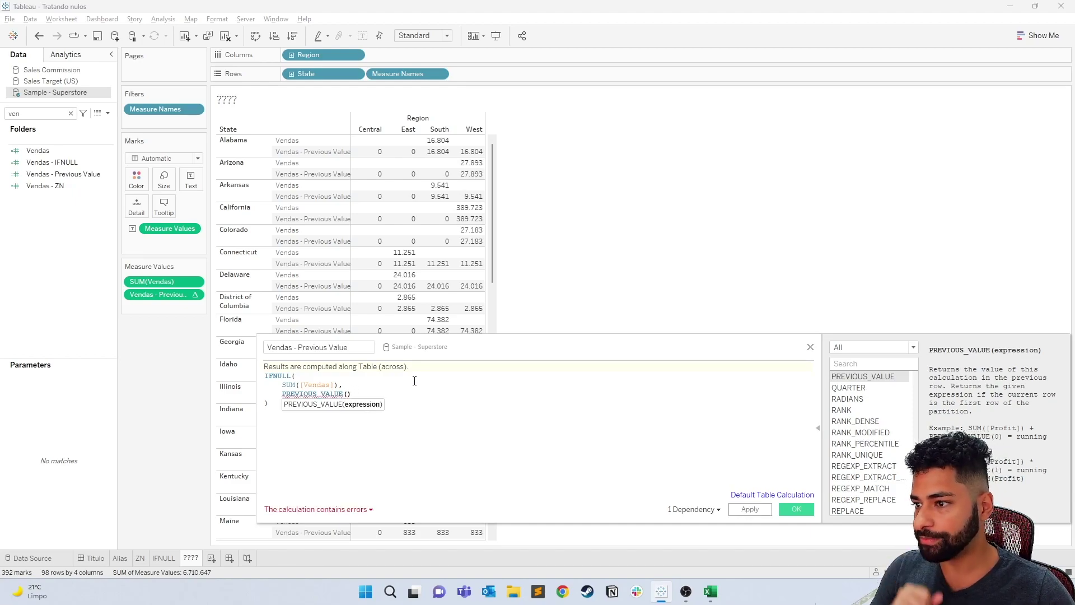
pyautogui.write('100')
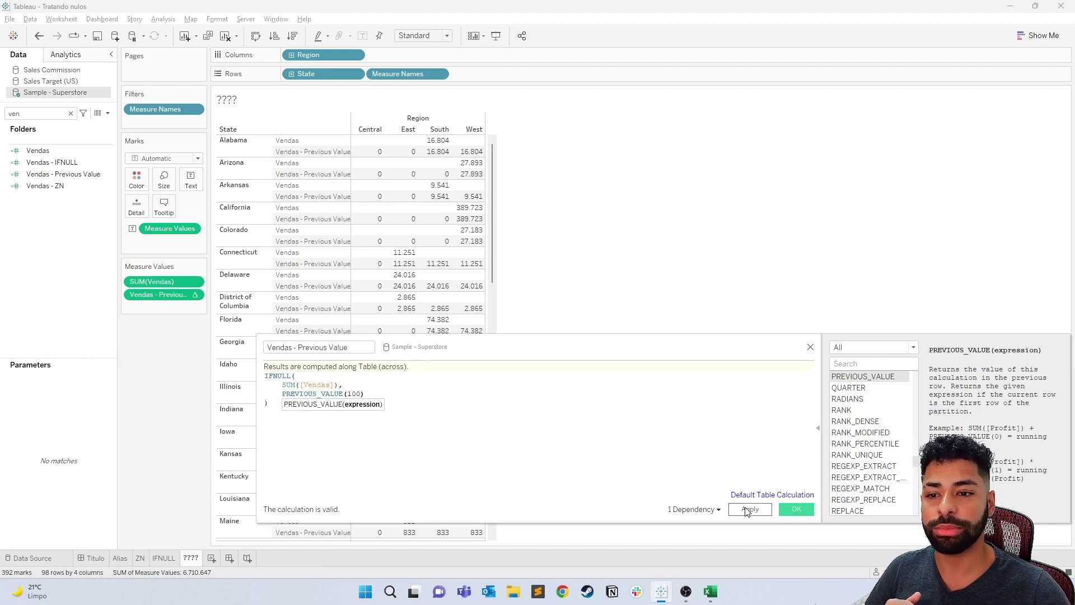
pyautogui.click(748, 509)
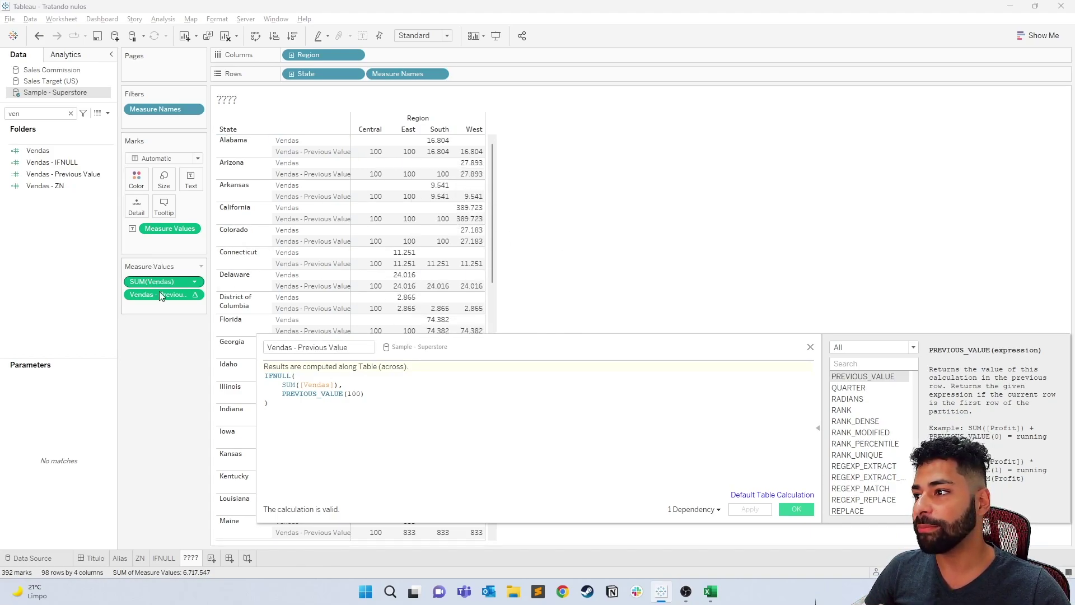
# Clear the measures from the table and show Category as text in the cells
pyautogui.moveTo(160, 295); pyautogui.dragTo(157, 334)
pyautogui.moveTo(168, 228); pyautogui.dragTo(66, 156)
pyautogui.click(39, 114)
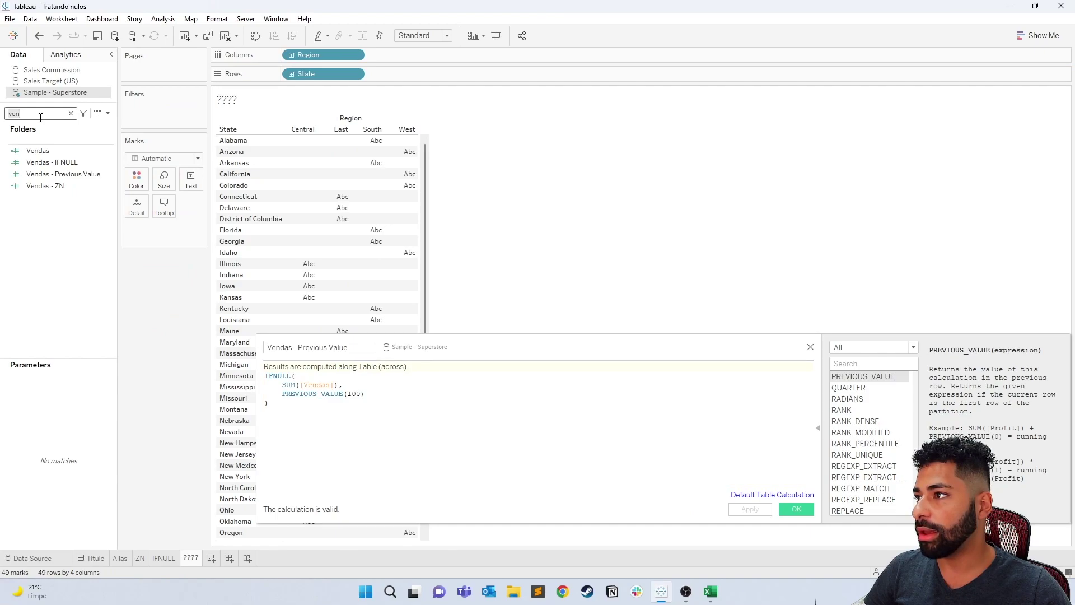
pyautogui.press('BackSpace')
pyautogui.press('BackSpace')
pyautogui.press('BackSpace')
pyautogui.write('cate')
pyautogui.doubleClick(56, 166)
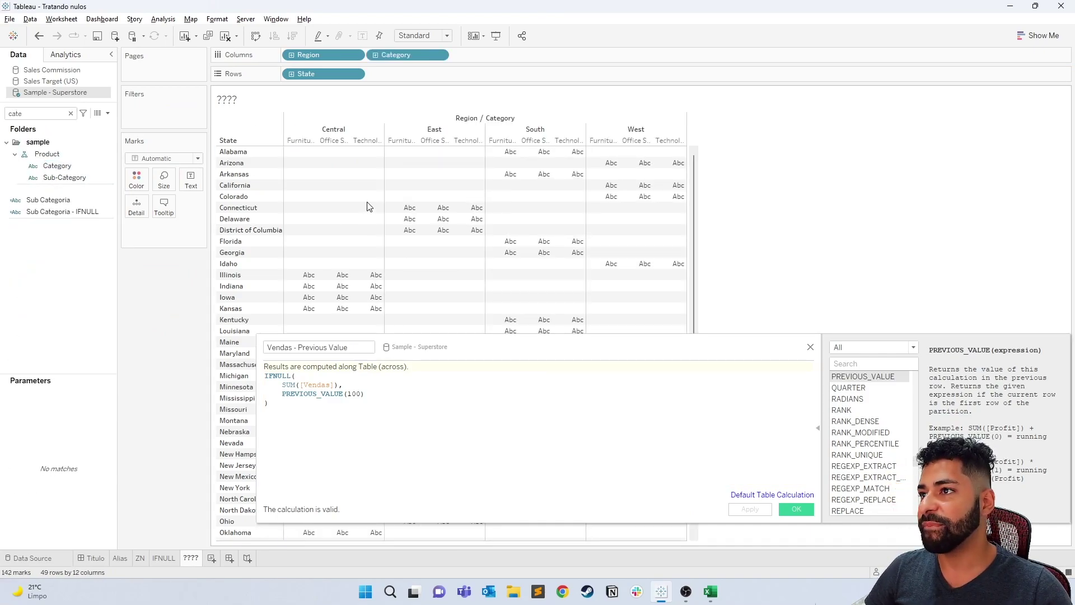
pyautogui.moveTo(396, 54); pyautogui.dragTo(193, 182)
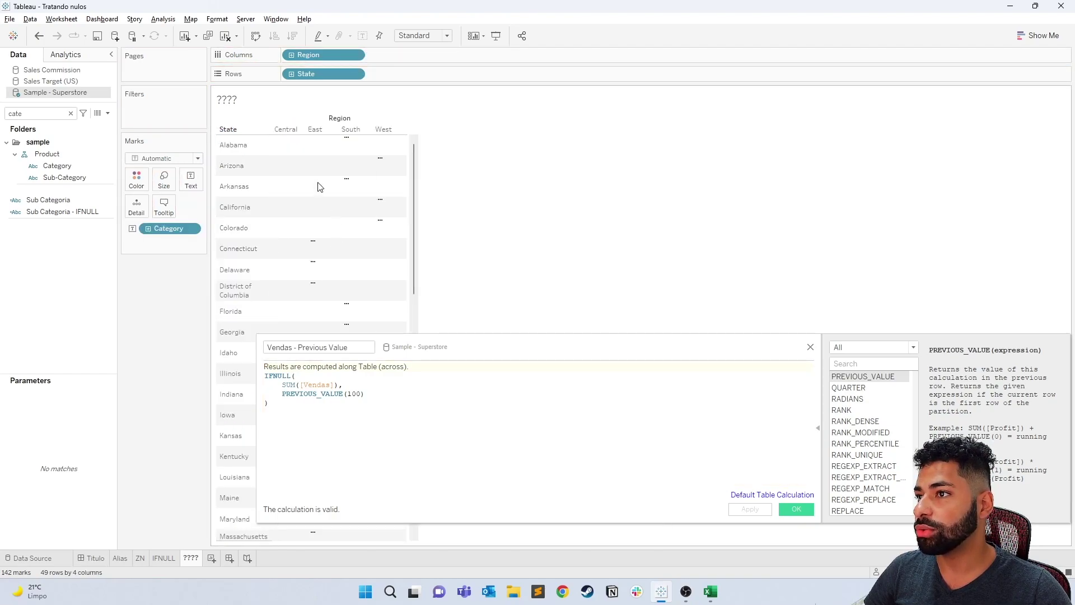
pyautogui.moveTo(175, 231); pyautogui.dragTo(184, 112)
# Filter Category to Technology, keep standard sizing, and widen the region columns to show Technology fully
pyautogui.click(432, 230)
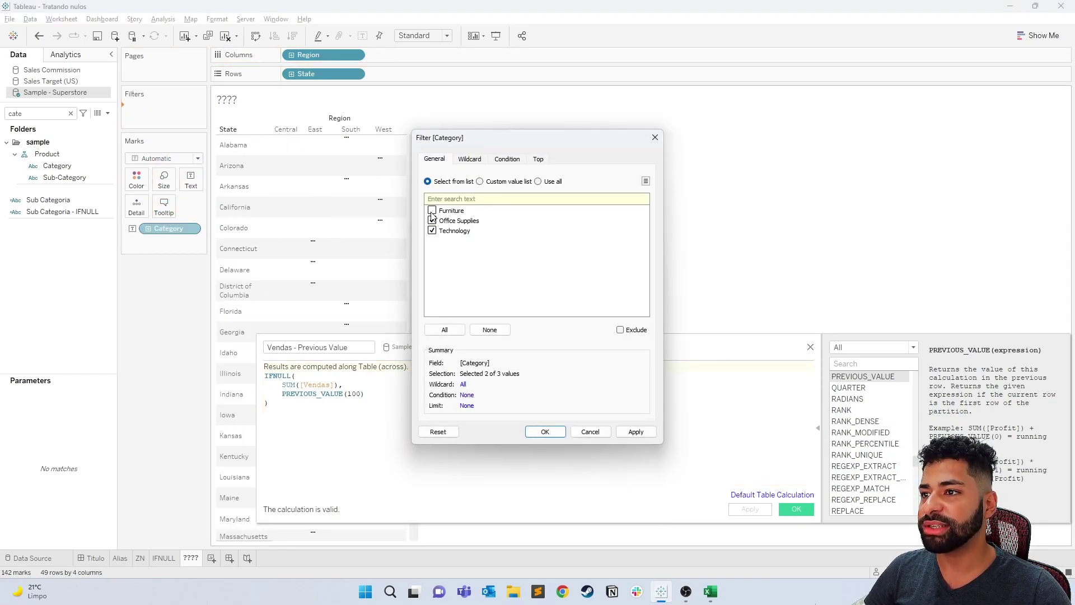
pyautogui.click(550, 434)
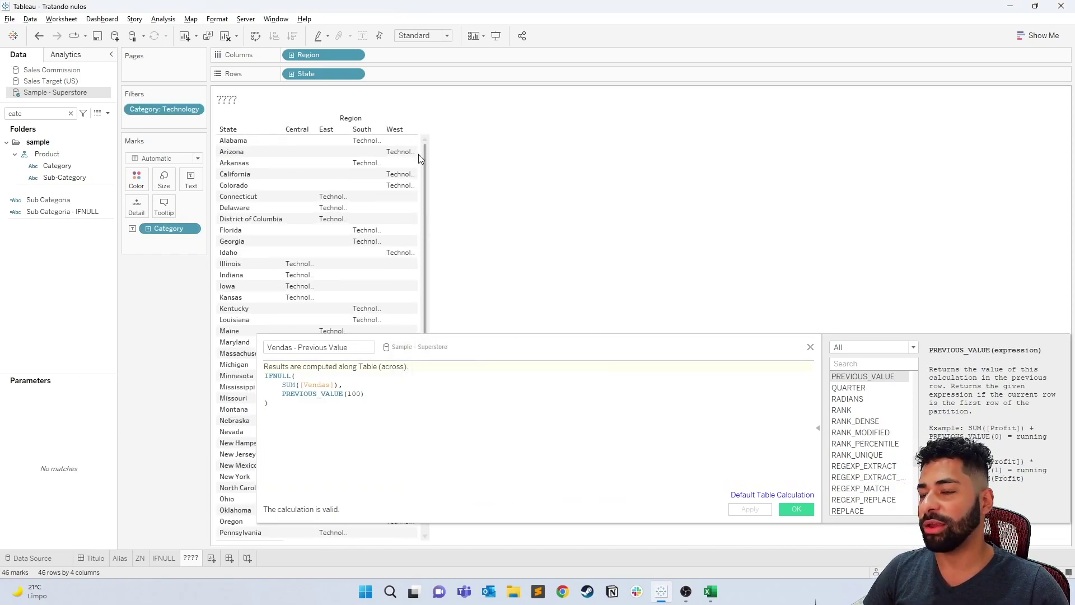
pyautogui.click(421, 35)
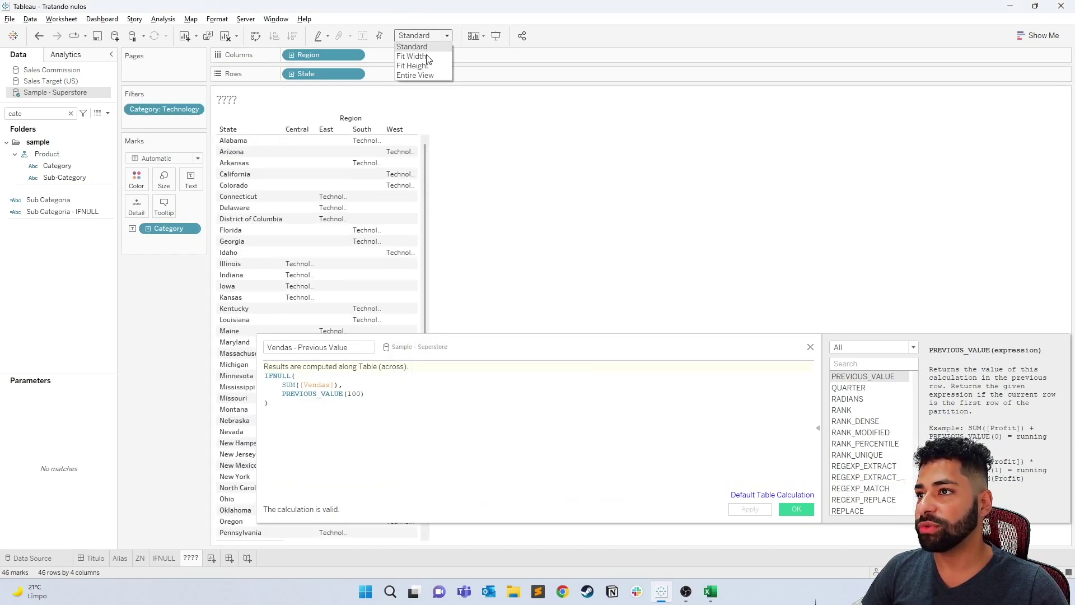
pyautogui.click(427, 56)
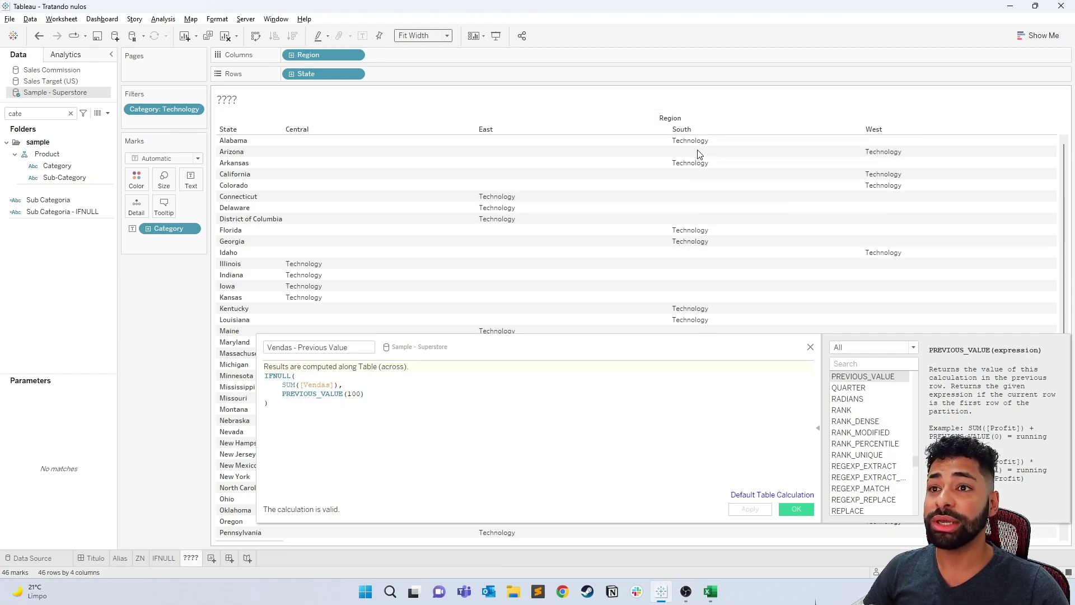
pyautogui.click(442, 35)
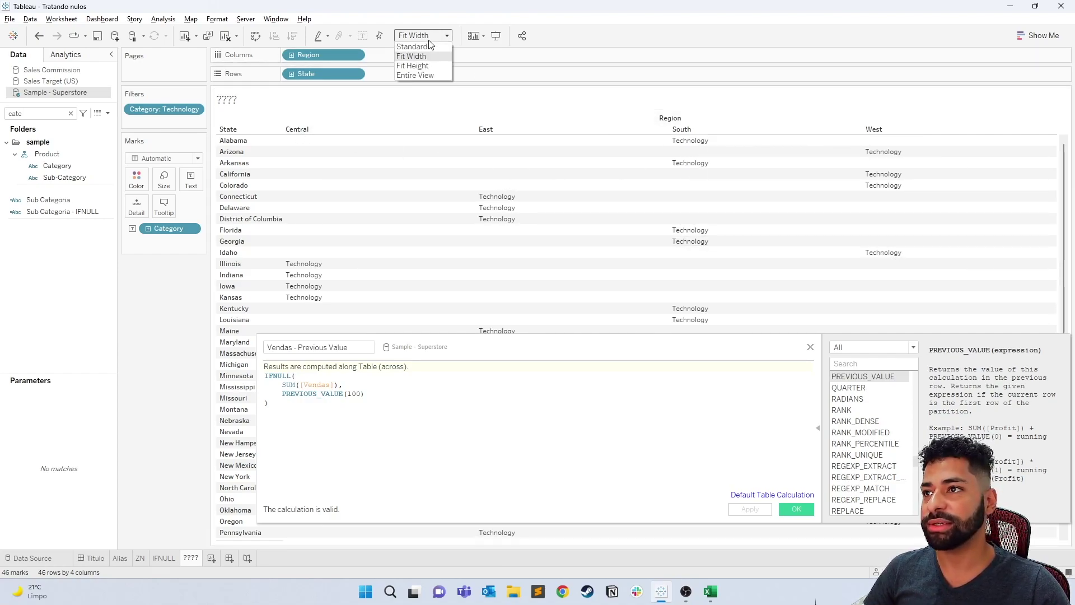
pyautogui.click(421, 47)
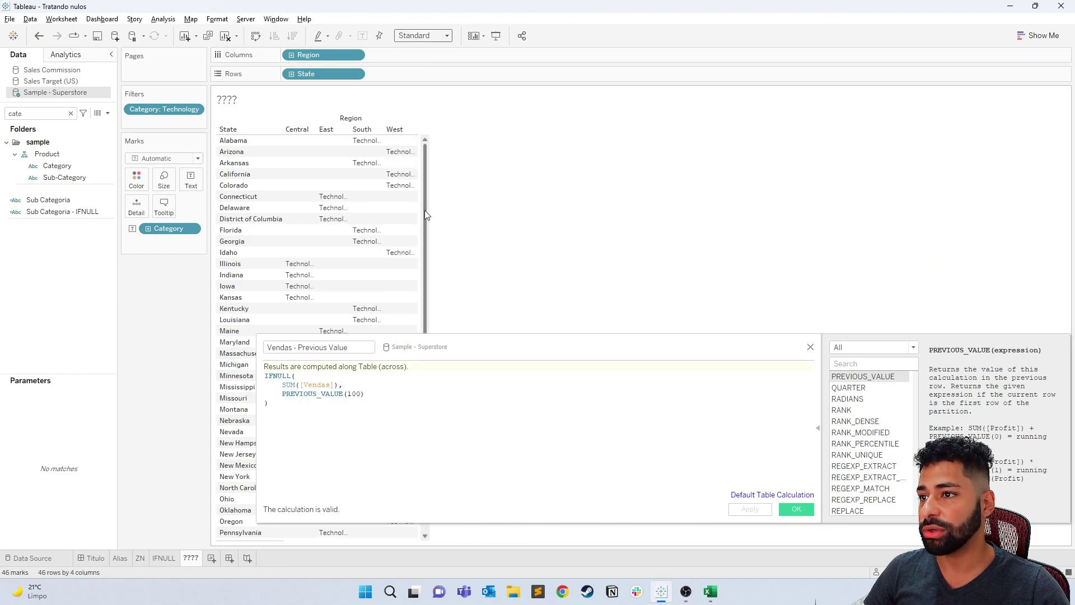
pyautogui.moveTo(423, 212); pyautogui.dragTo(502, 214)
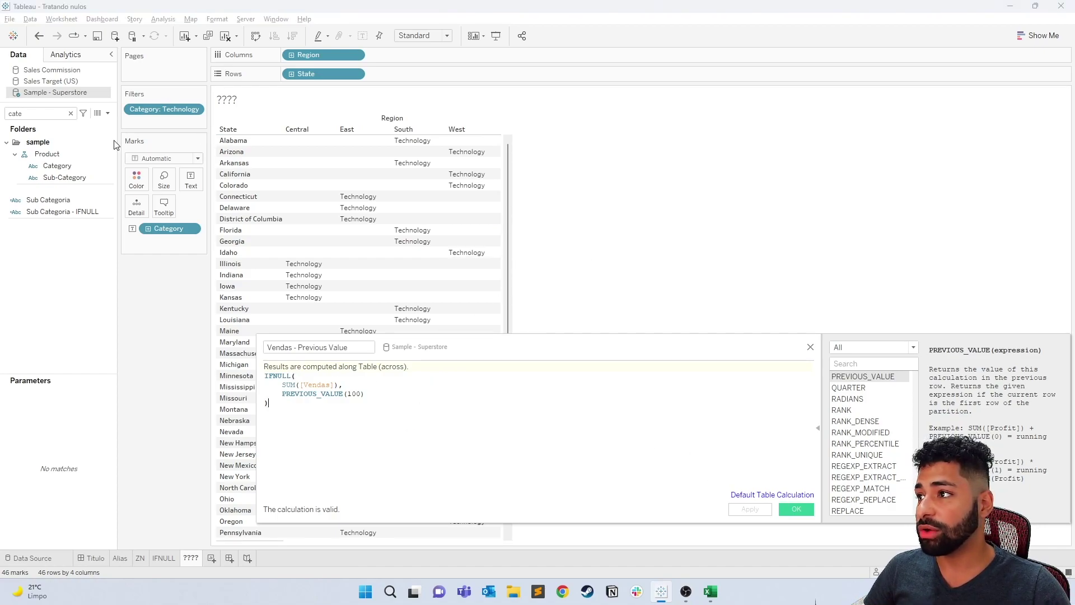
# Create a new calculated field named 'Category - Previous Value'
pyautogui.click(107, 113)
pyautogui.click(80, 127)
pyautogui.click(324, 343)
pyautogui.hotkey('ctrl', 'a')
pyautogui.write('Cat')
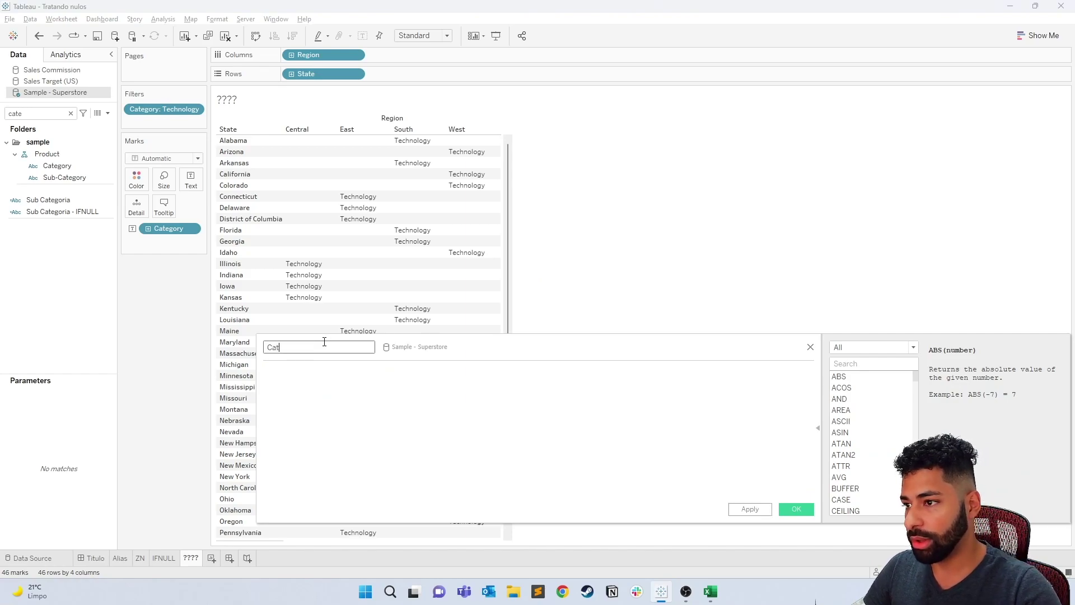
pyautogui.write('egory - Previous Value')
pyautogui.press('Tab')
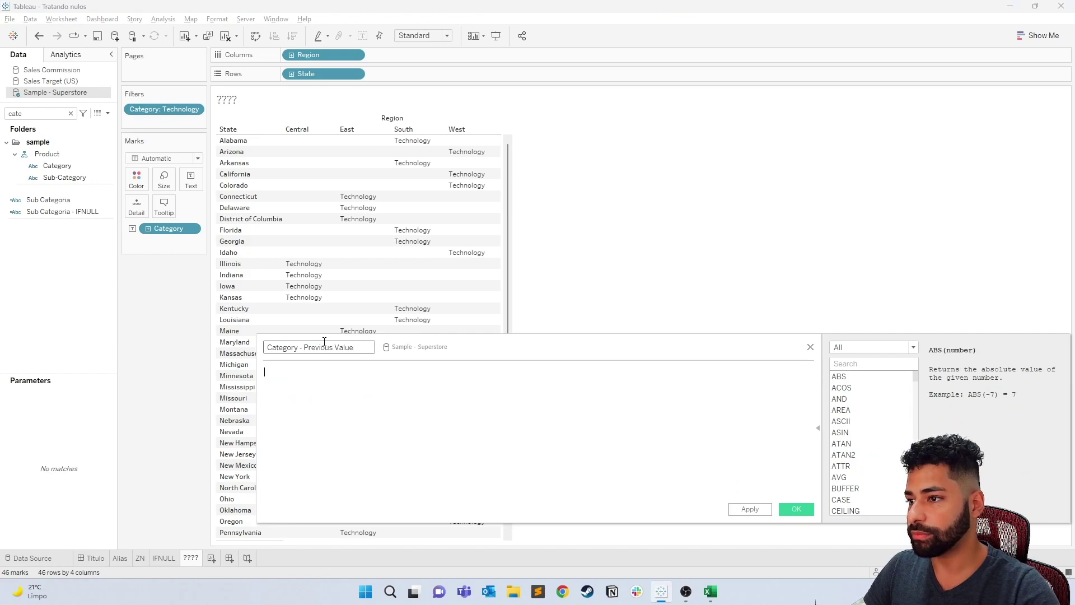
# Write IFNULL([Category], PREVIOUS_VALUE(...)) with a name text as the starting value
pyautogui.write('if')
pyautogui.press('Down')
pyautogui.press('Return')
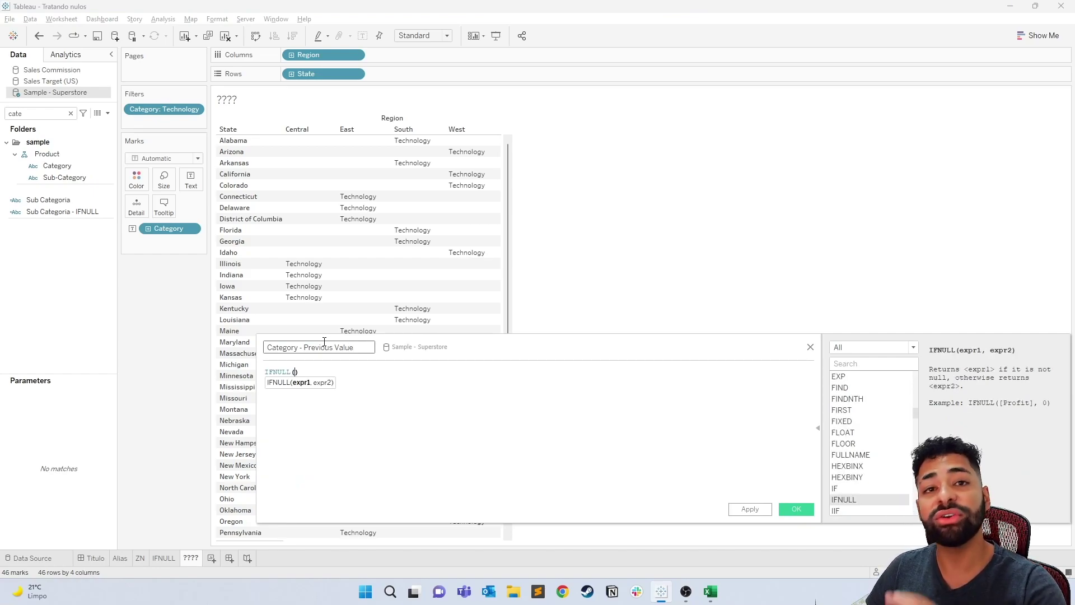
pyautogui.press('Return')
pyautogui.press('Return')
pyautogui.press('Up')
pyautogui.press('Tab')
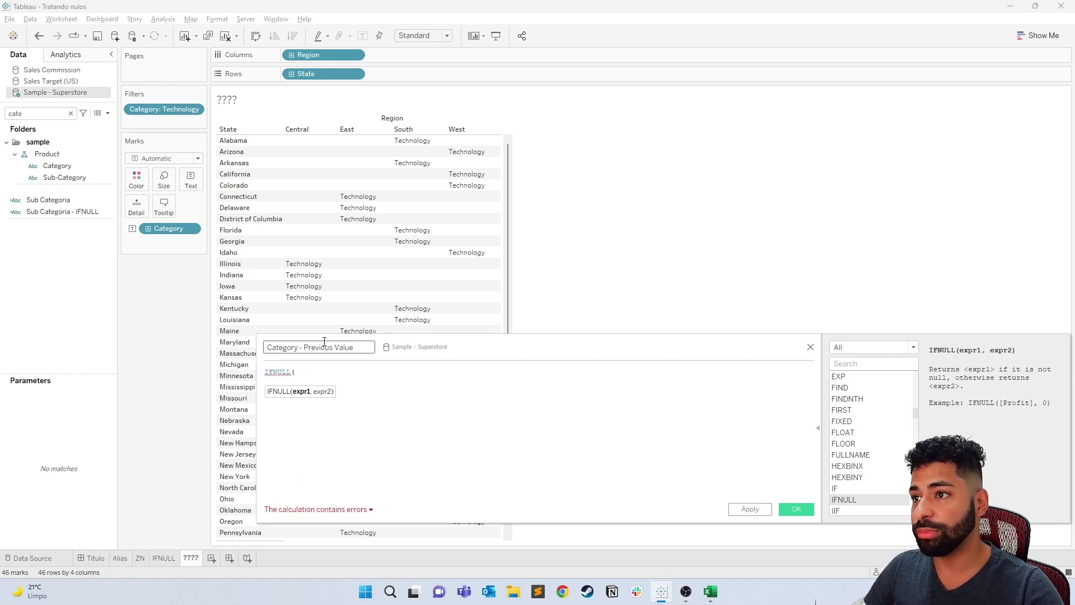
pyautogui.write('cate')
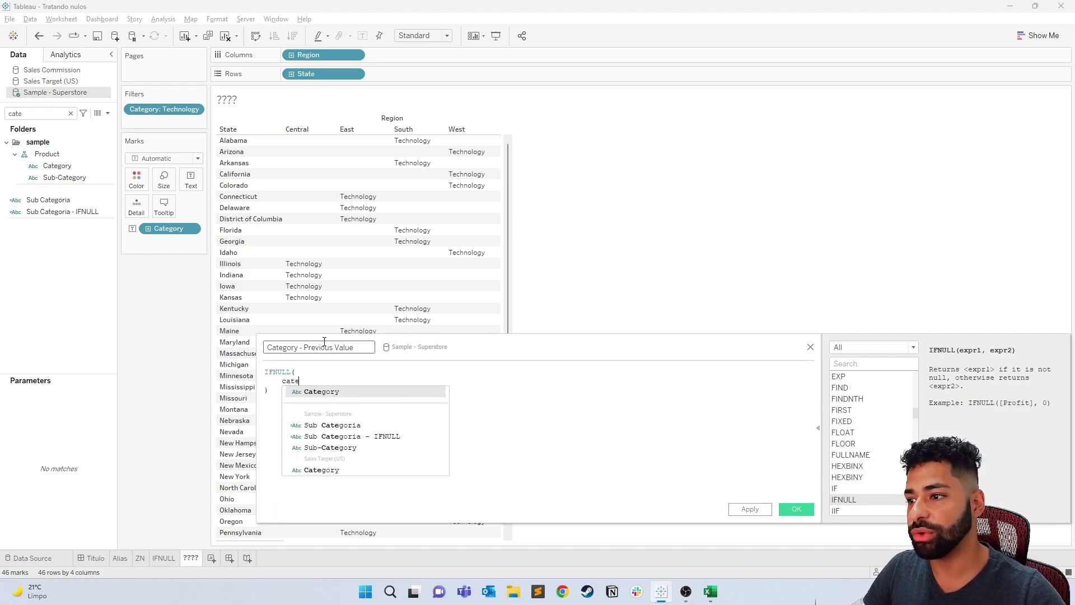
pyautogui.press('Return')
pyautogui.write(',')
pyautogui.press('Return')
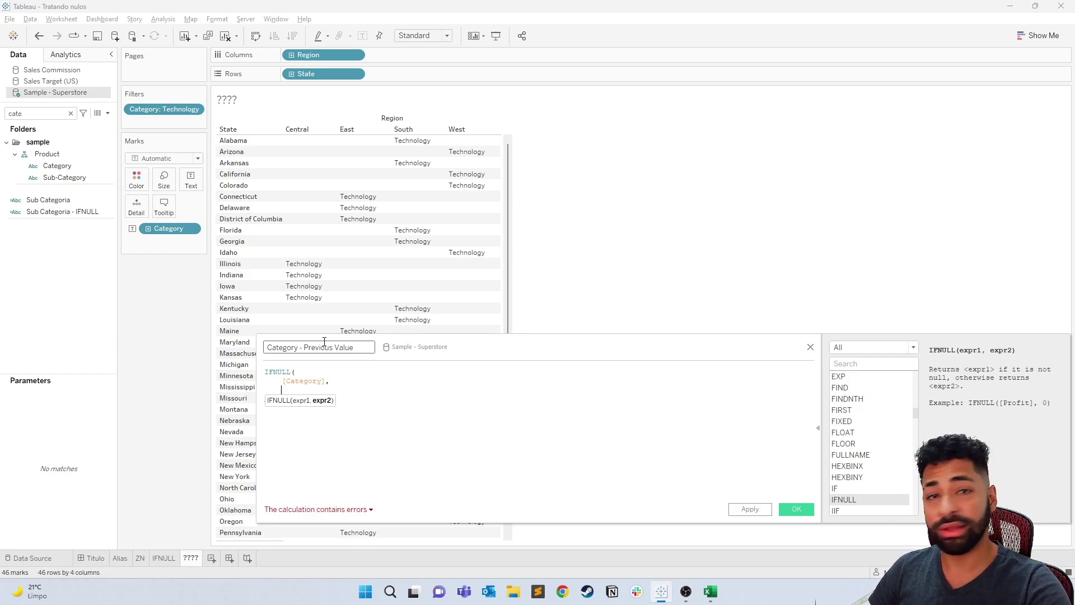
pyautogui.write('pre')
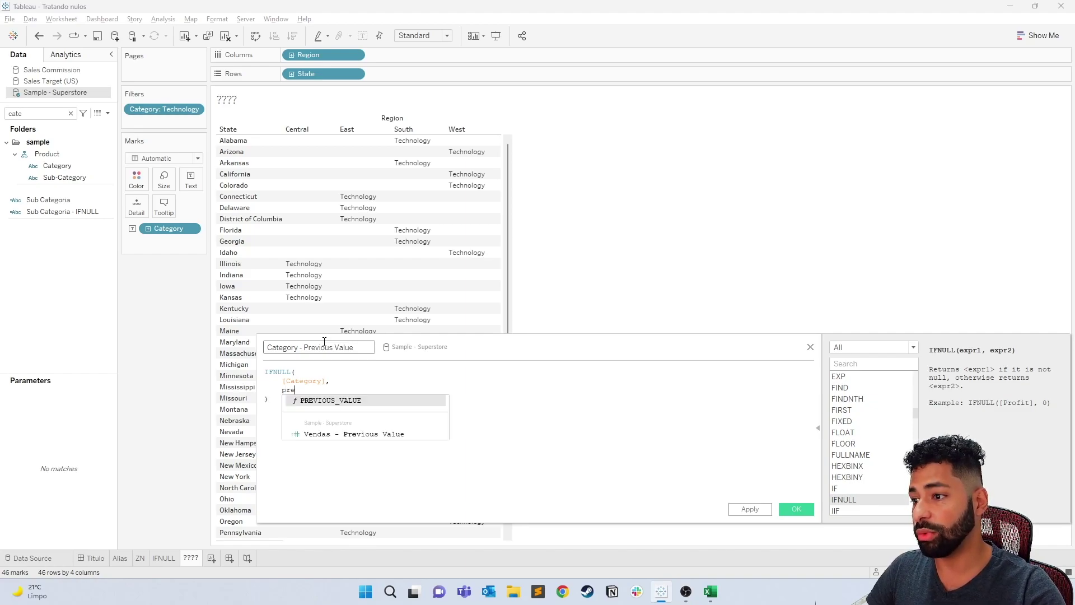
pyautogui.press('Return')
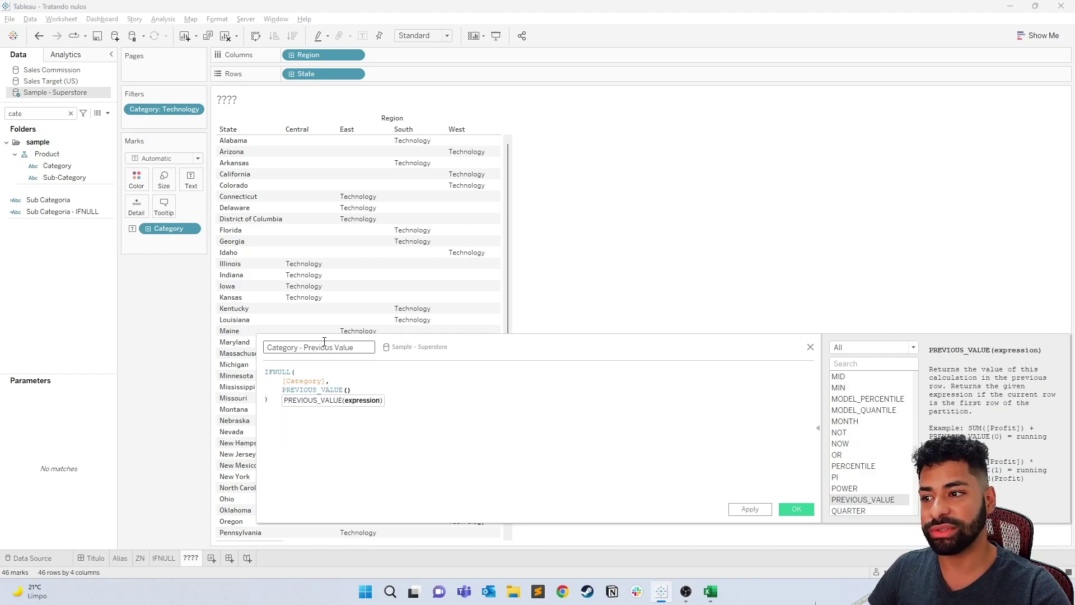
pyautogui.write("'Marcelo ")
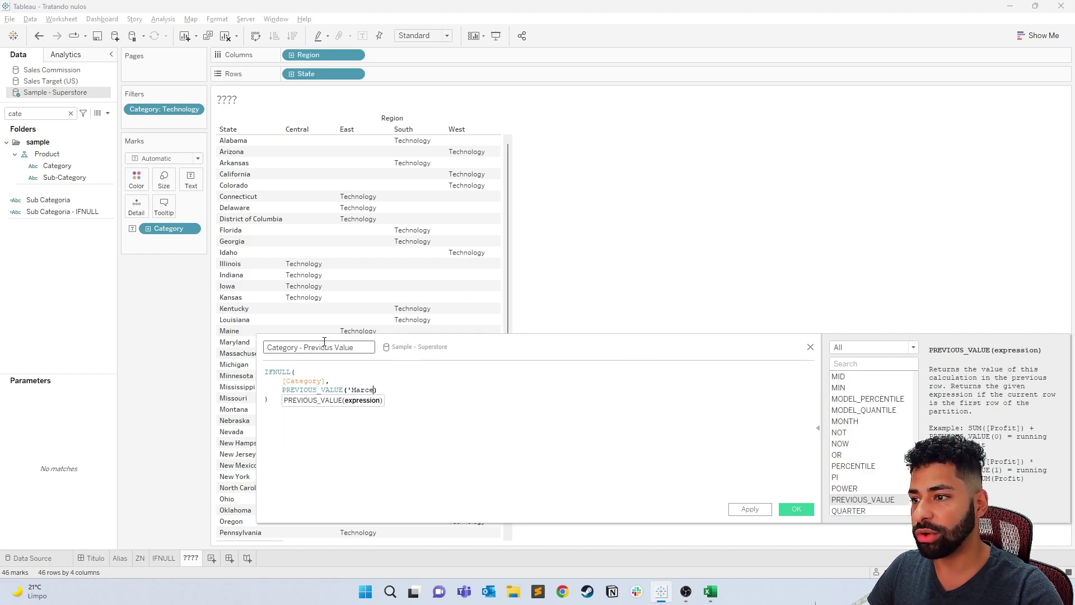
pyautogui.write("Has'")
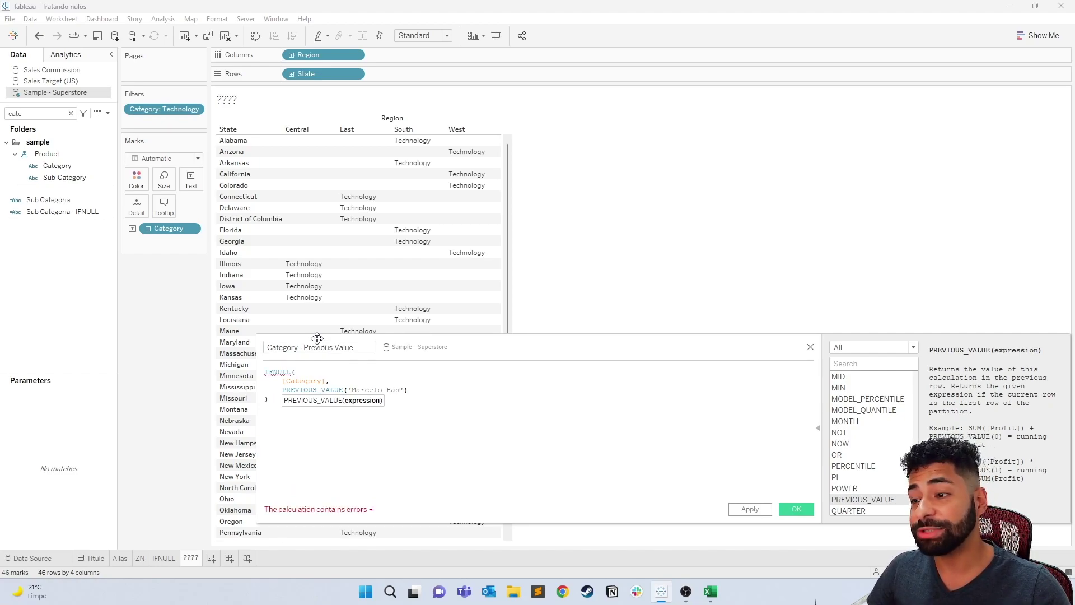
# Fix the formula's errors by wrapping Category in MAX(), then apply the calculation
pyautogui.click(284, 511)
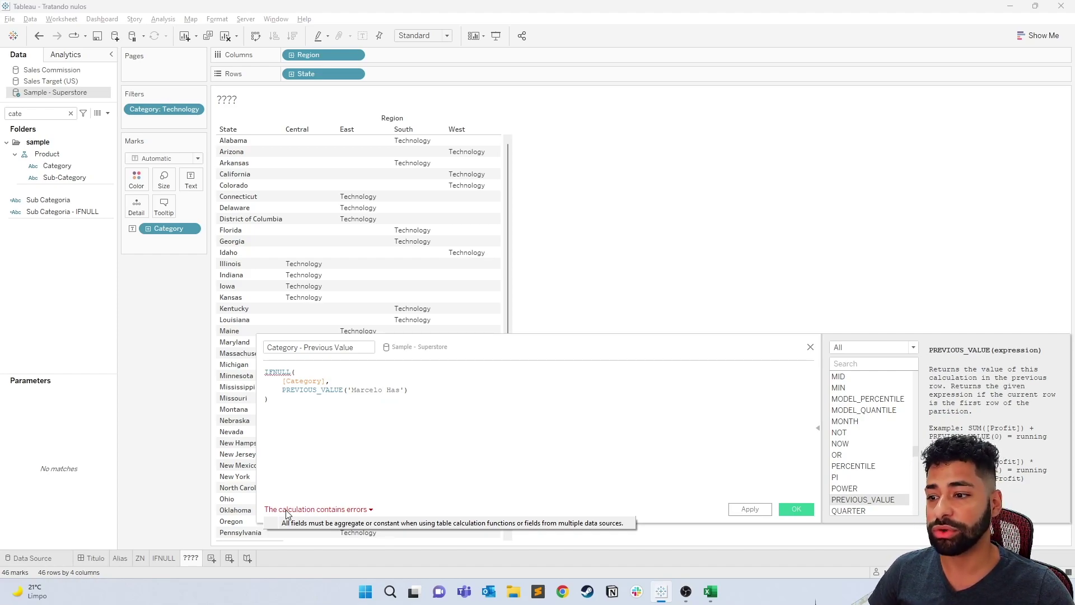
pyautogui.click(283, 382)
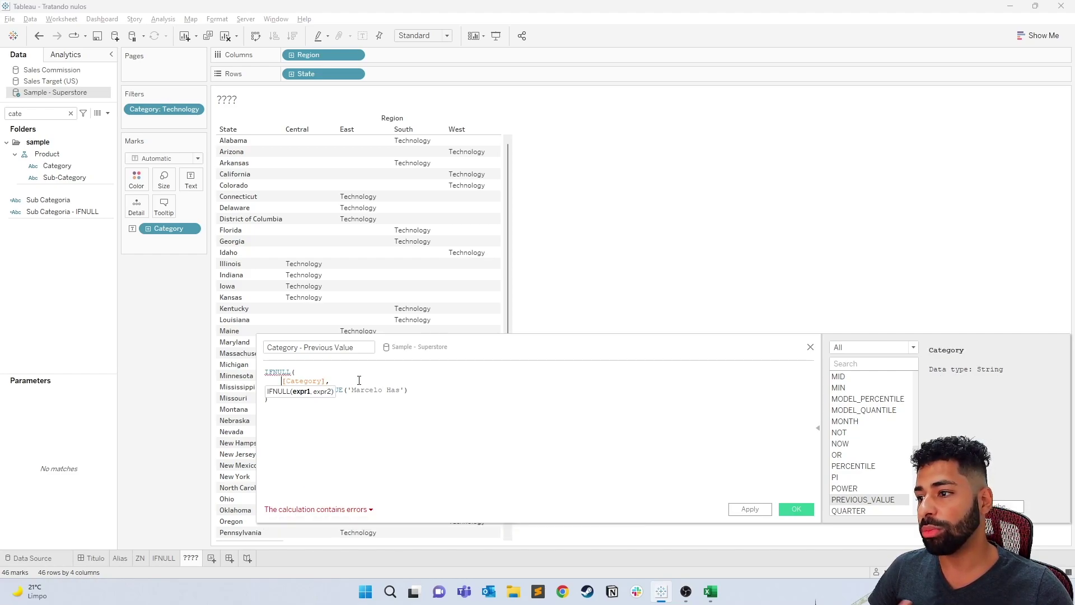
pyautogui.write('max(')
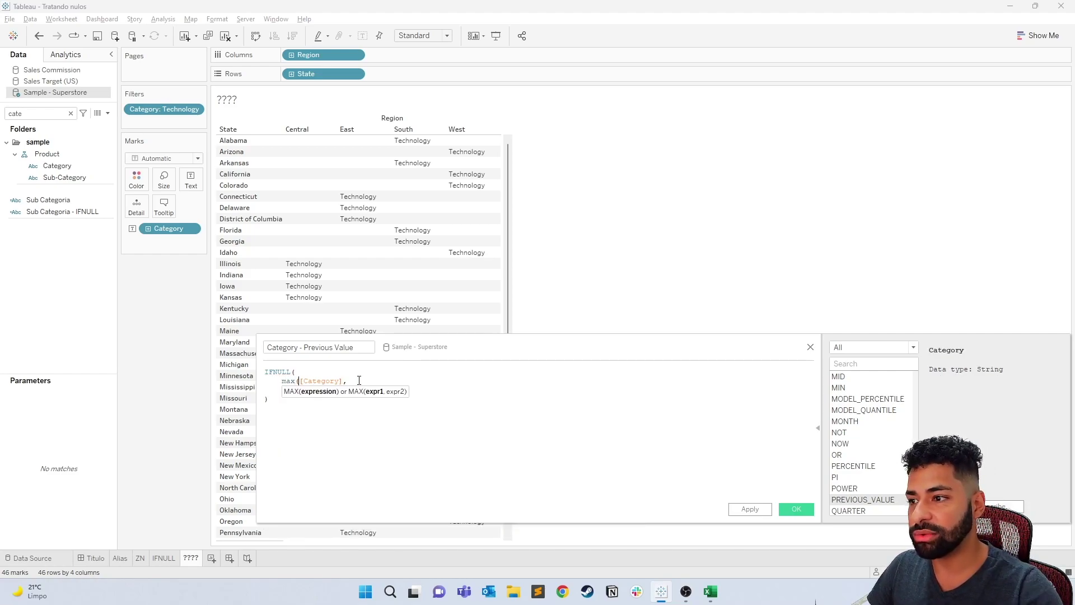
pyautogui.write(')')
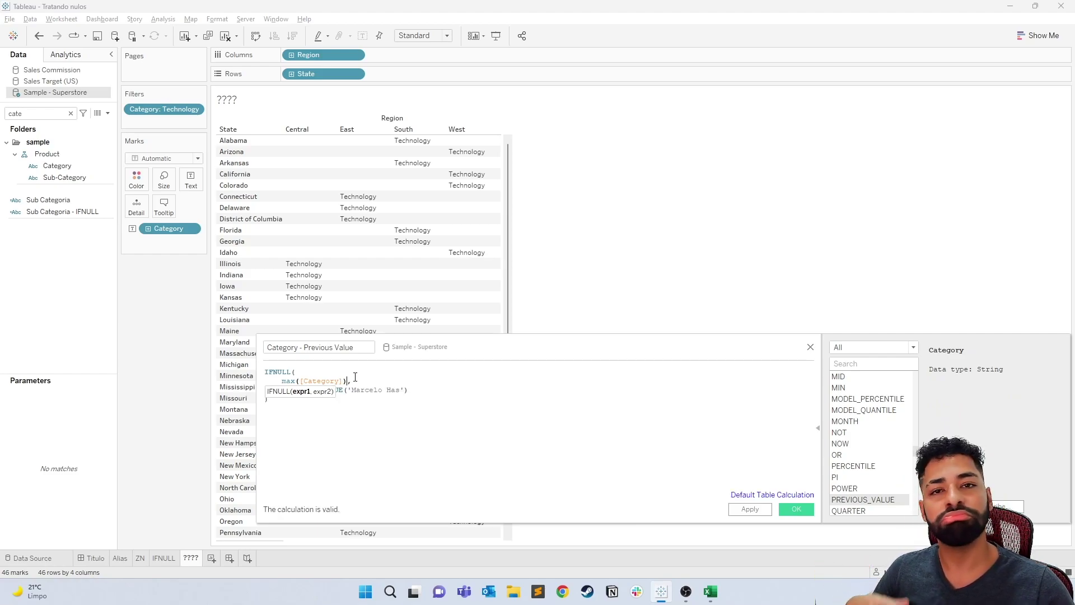
pyautogui.doubleClick(289, 381)
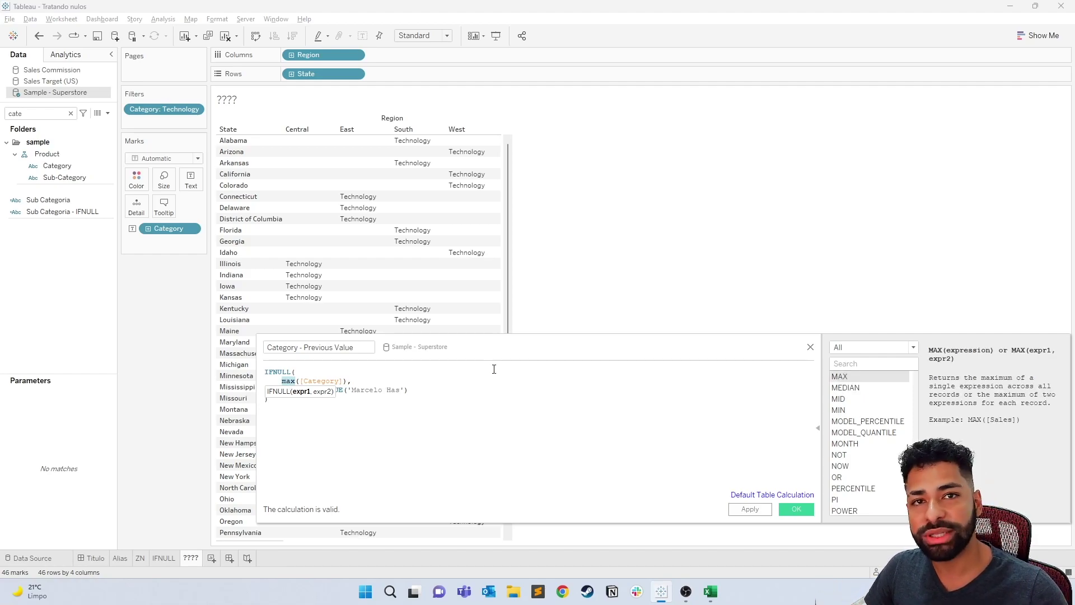
pyautogui.click(750, 509)
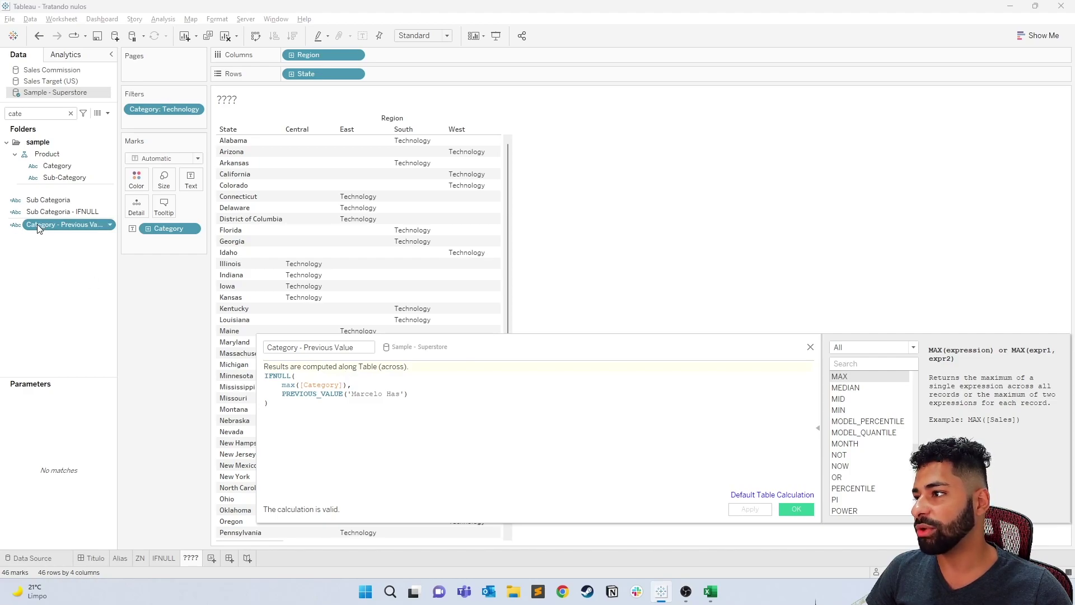
# Add Category - Previous Value to Text so every State×Region cell shows a value, then check cell tooltips
pyautogui.moveTo(51, 234); pyautogui.dragTo(191, 190)
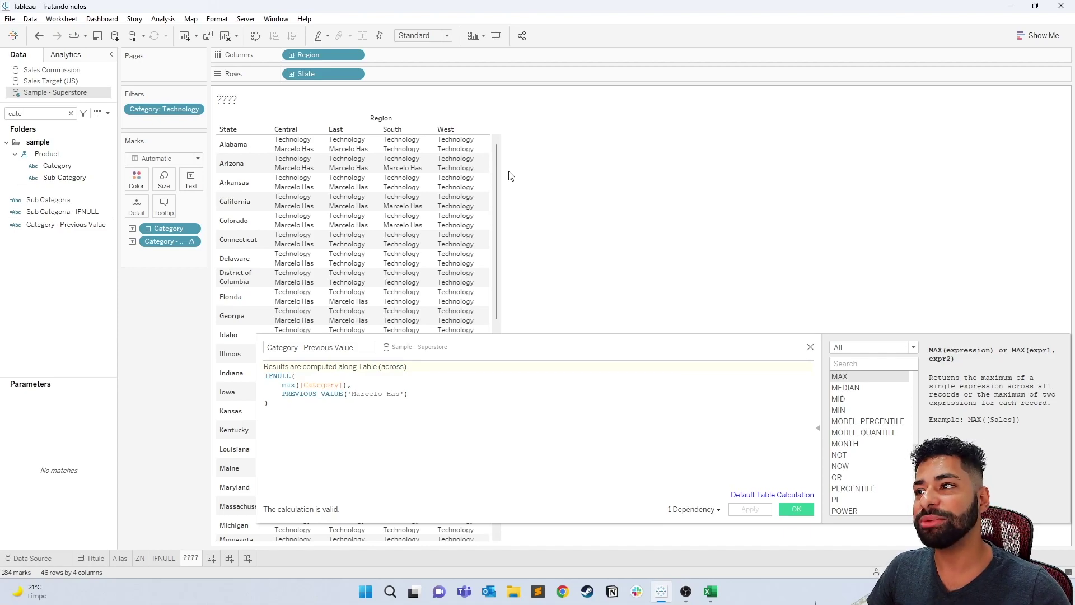
pyautogui.moveTo(297, 148)
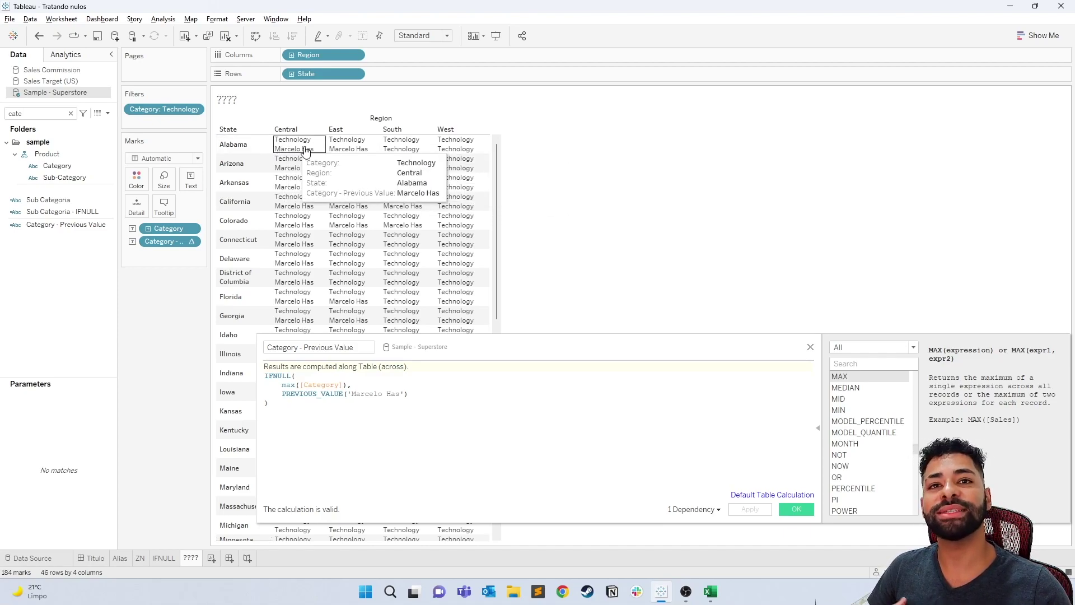
pyautogui.moveTo(405, 162)
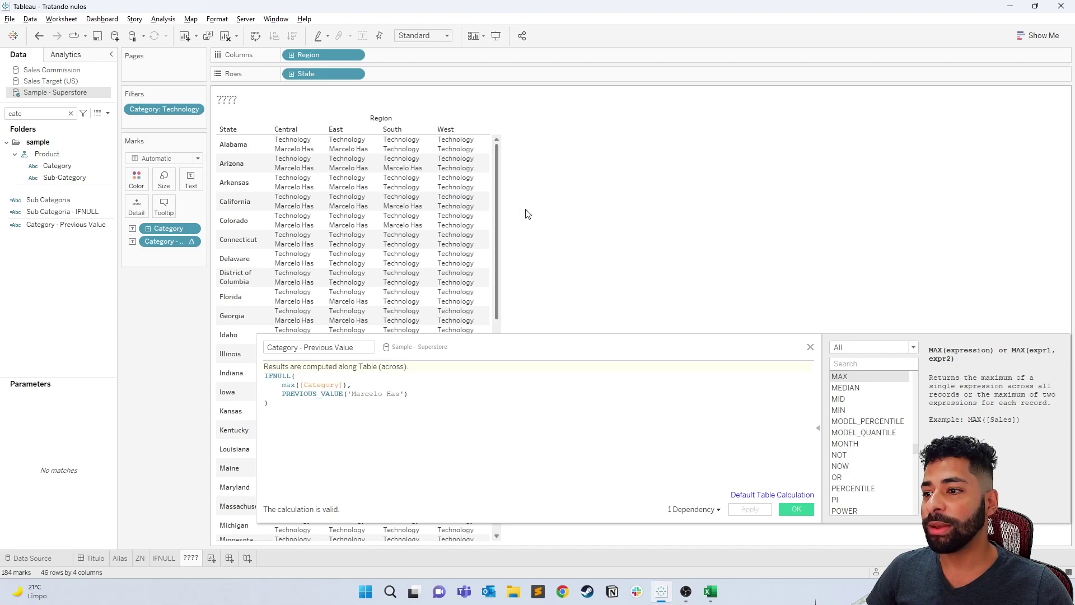